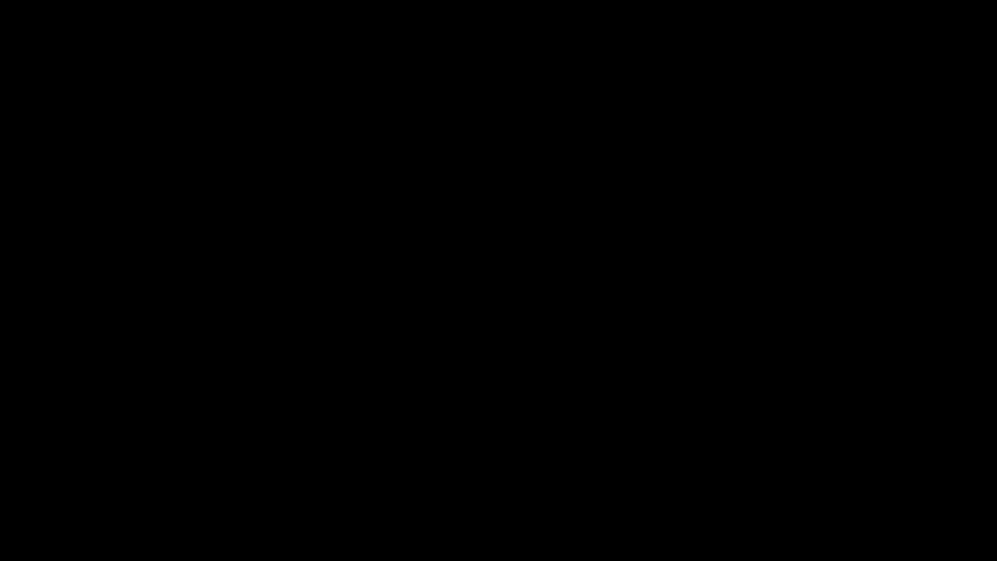
# Select the box's top vertices in the side view, then return to the perspective view of the room shell.
pyautogui.press('space')
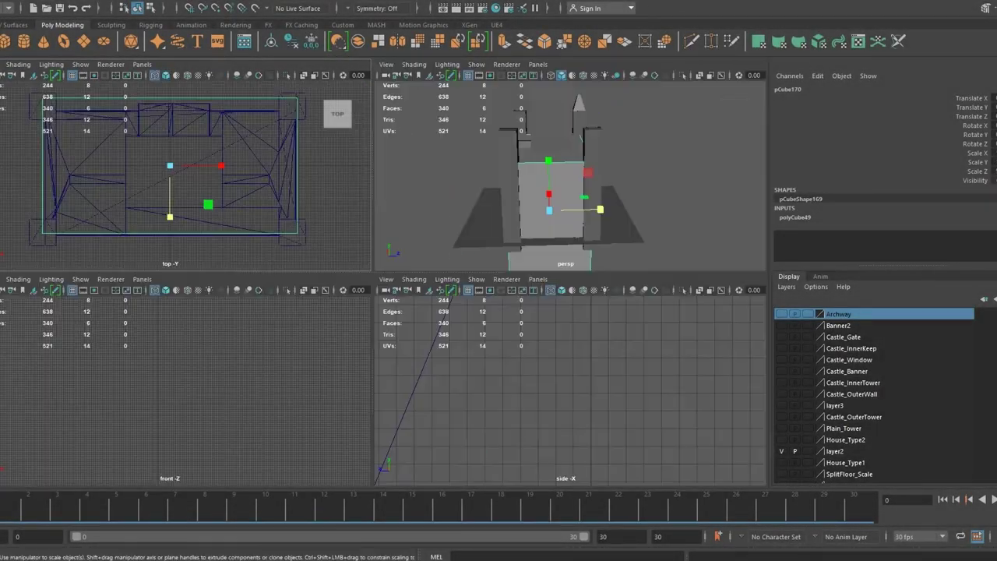
pyautogui.press('space')
pyautogui.moveTo(600, 211); pyautogui.dragTo(600, 166, button='right')
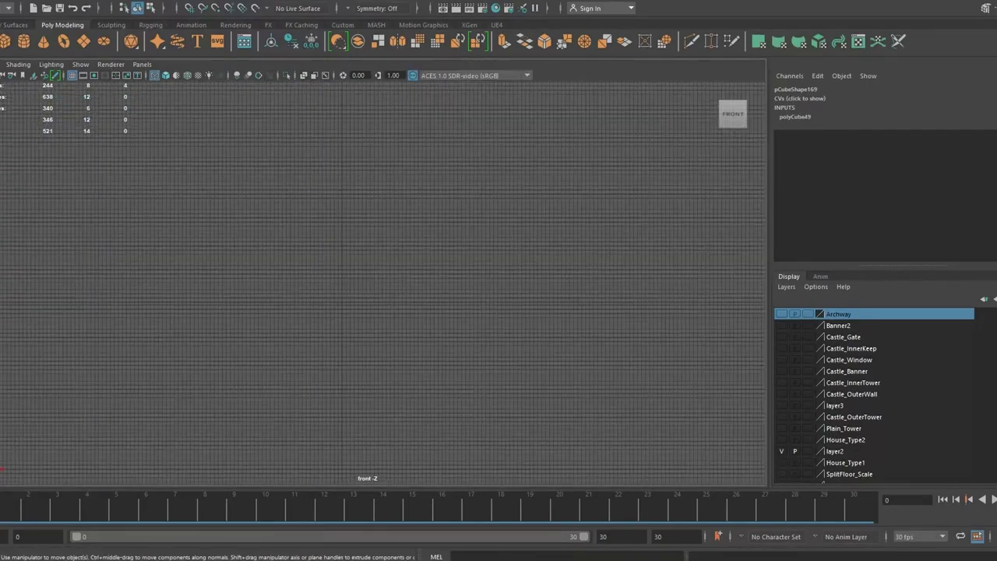
pyautogui.press('space')
pyautogui.press('space')
pyautogui.moveTo(381, 240); pyautogui.dragTo(432, 239, button='right')
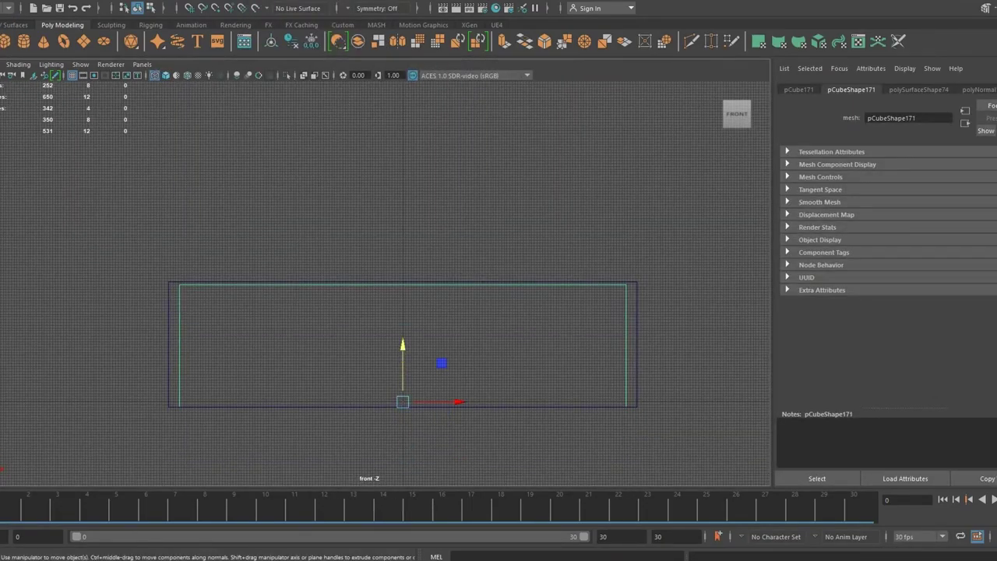
# Select the room box's top edge and insert a vertical edge loop across the wall.
pyautogui.click(403, 281)
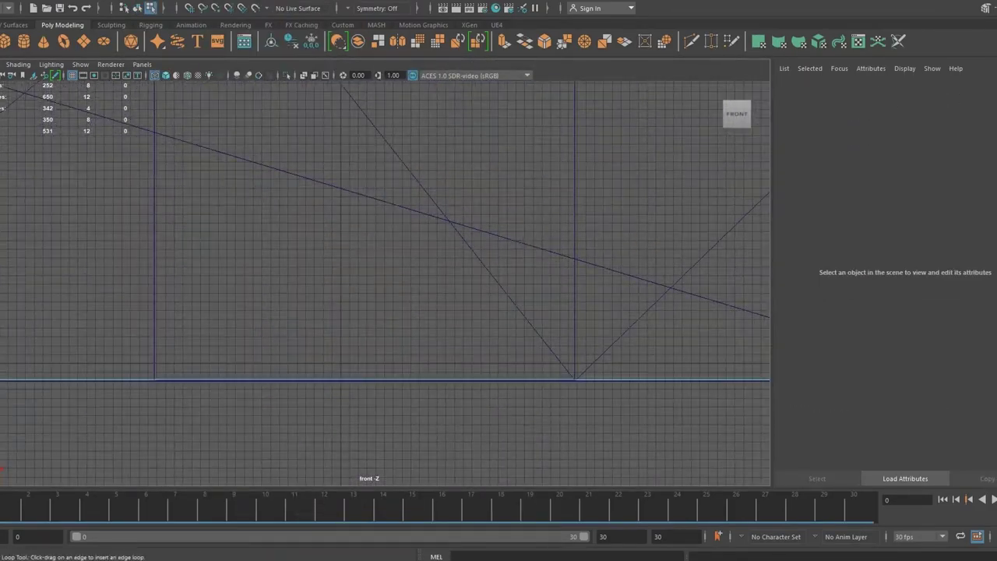
pyautogui.click(499, 379)
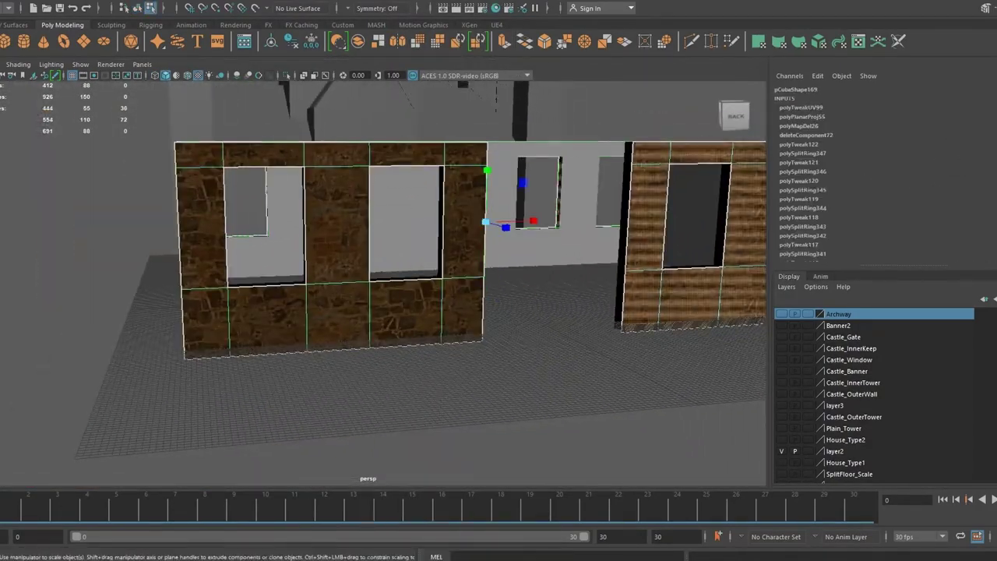
# Deselect the textured wall.
pyautogui.click(750, 306)
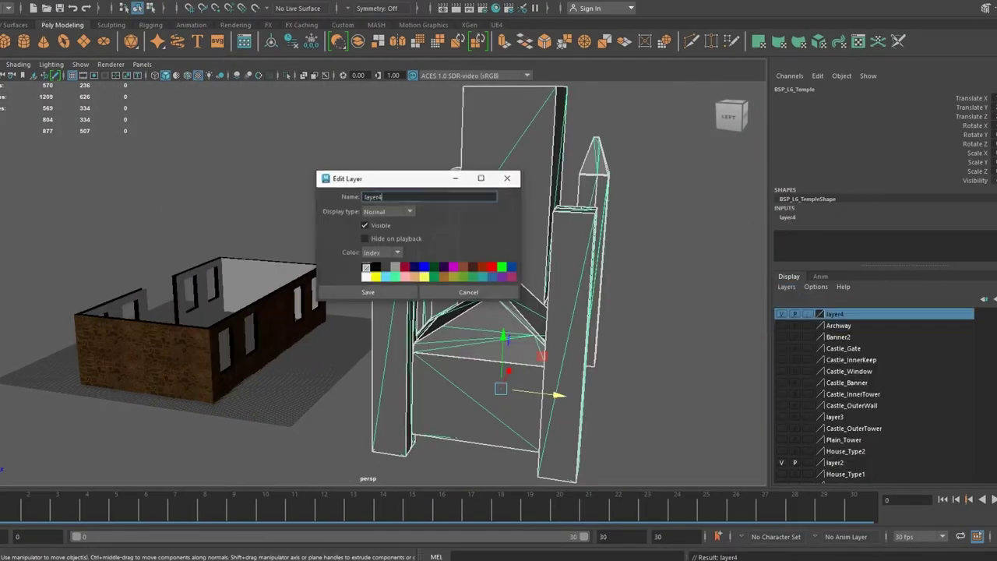
# Finish entering the layer name Church_Blockout and confirm it.
pyautogui.write('out')
pyautogui.press('Return')
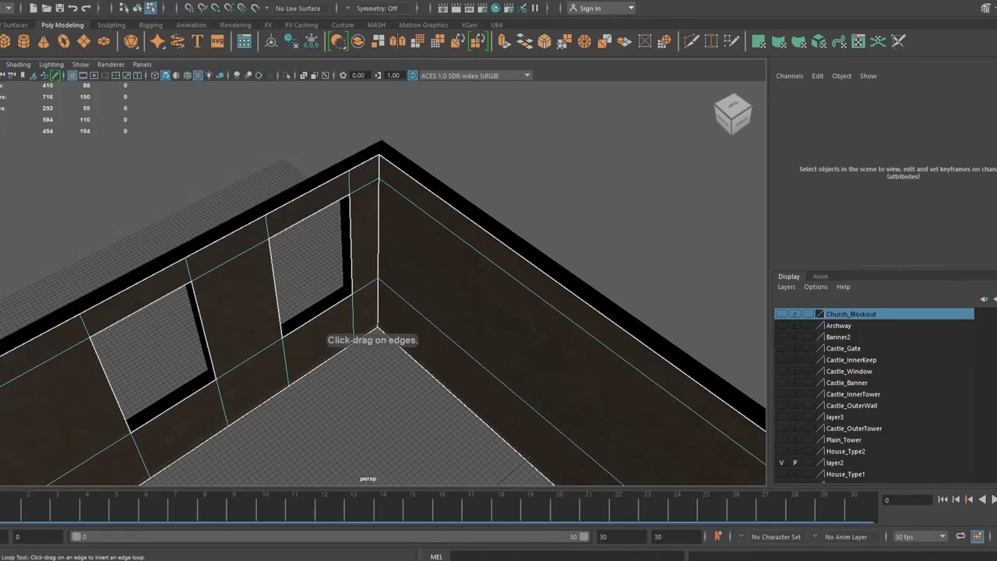
# Add edge loops beside the wall corner and along the inner wall, switching back to Move between them.
pyautogui.click(382, 282)
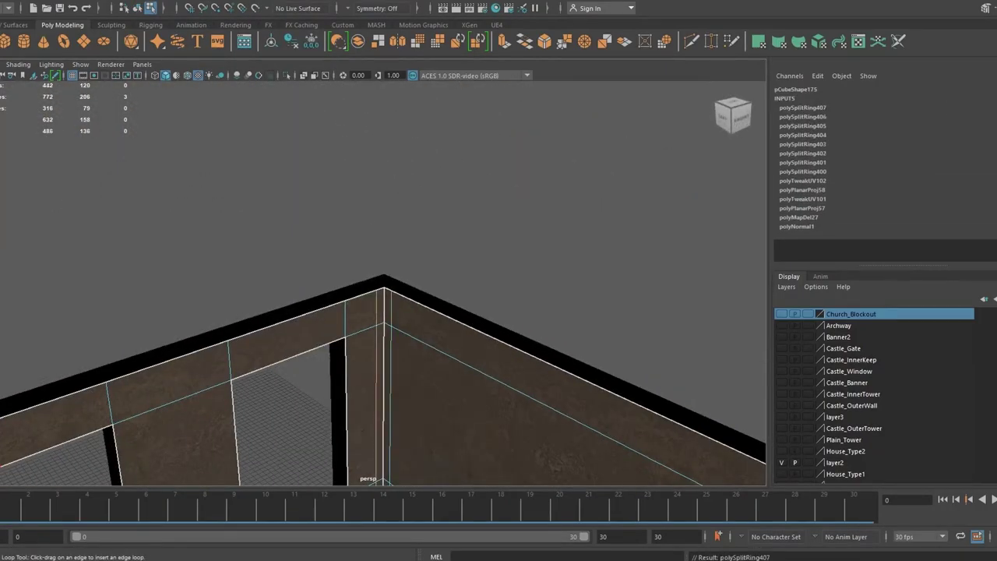
pyautogui.press('w')
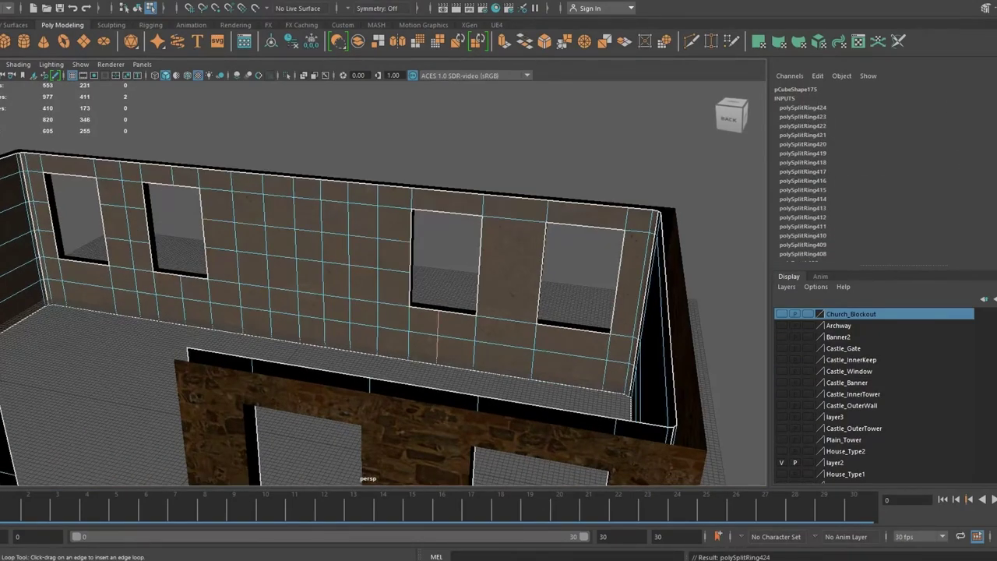
pyautogui.click(505, 296)
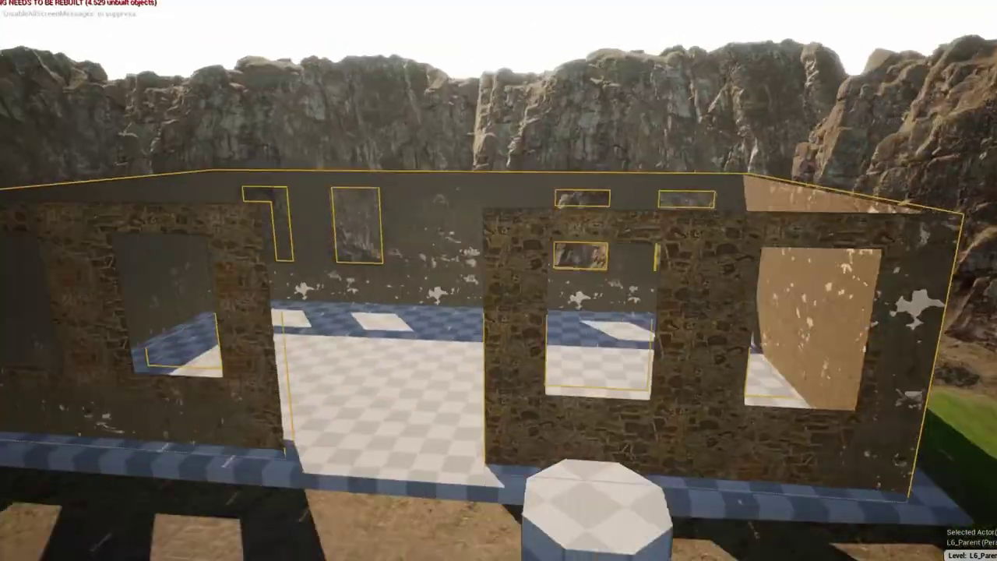
# Zoom the level viewport in toward the church wall mesh.
pyautogui.scroll(5, 317, 296)
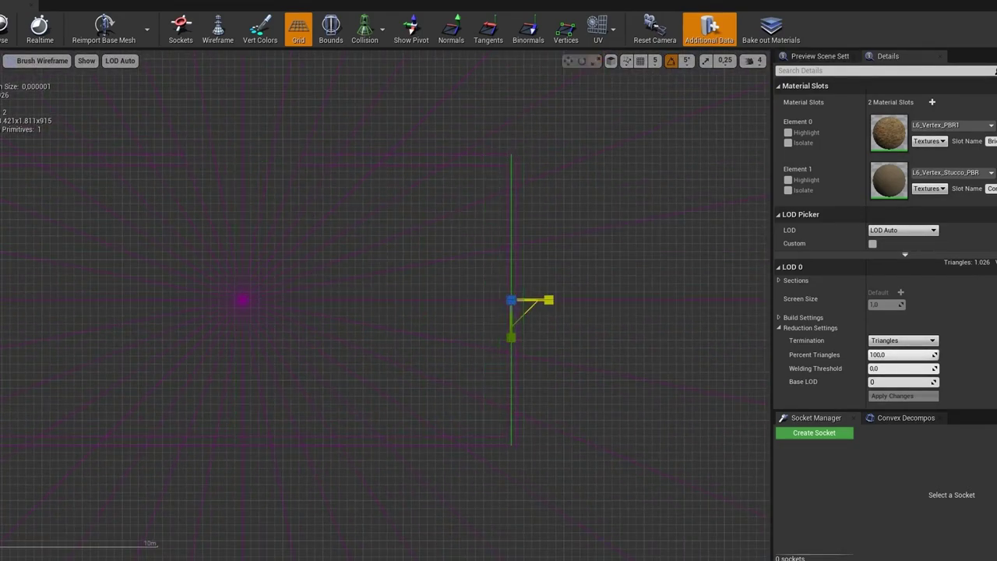
# Move and scale a box collision along the wall, then view the mesh in lit perspective.
pyautogui.moveTo(550, 300); pyautogui.dragTo(327, 303)
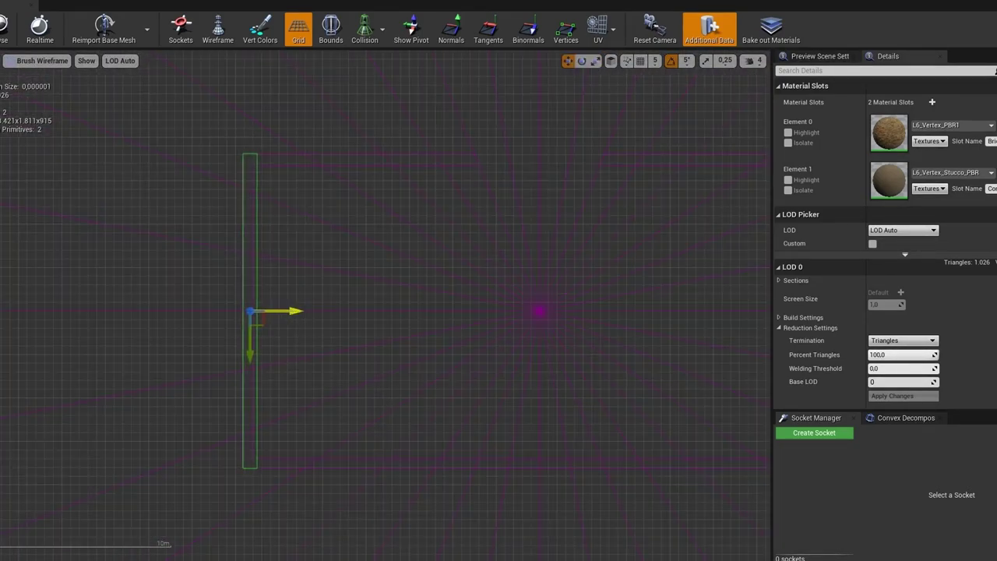
pyautogui.press('w')
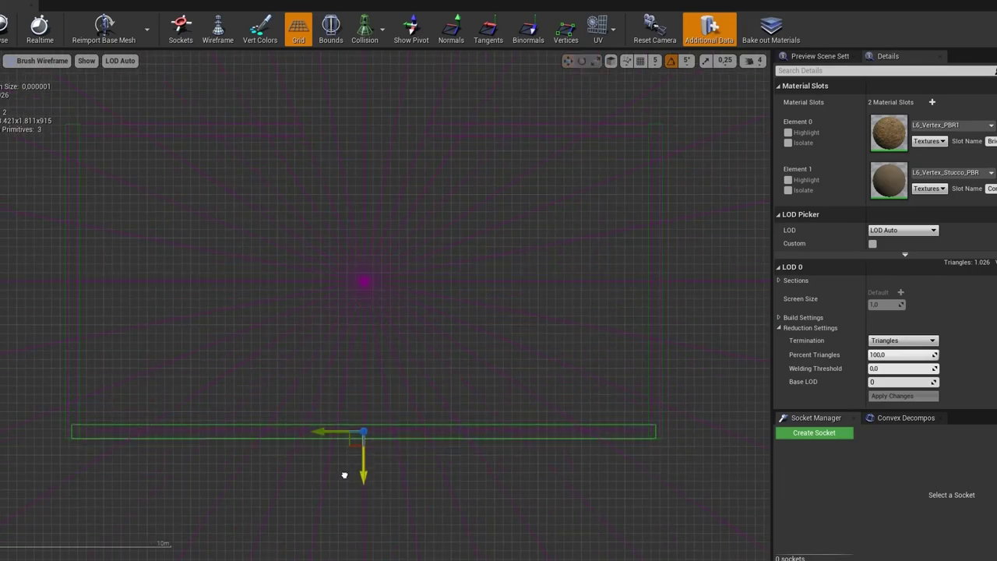
pyautogui.scroll(2, 387, 180)
pyautogui.press('r')
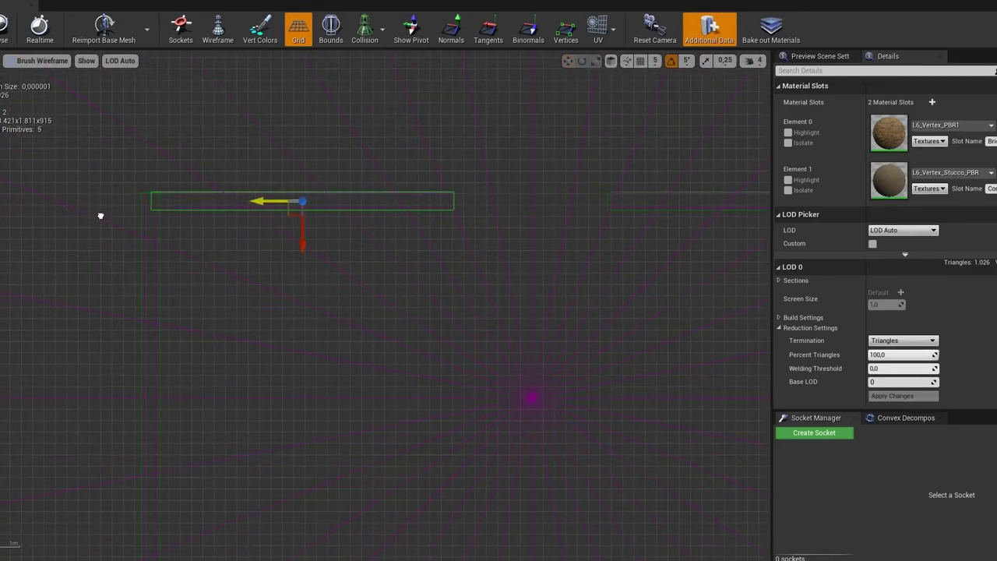
pyautogui.hotkey('alt', 'g')
pyautogui.hotkey('alt', '4')
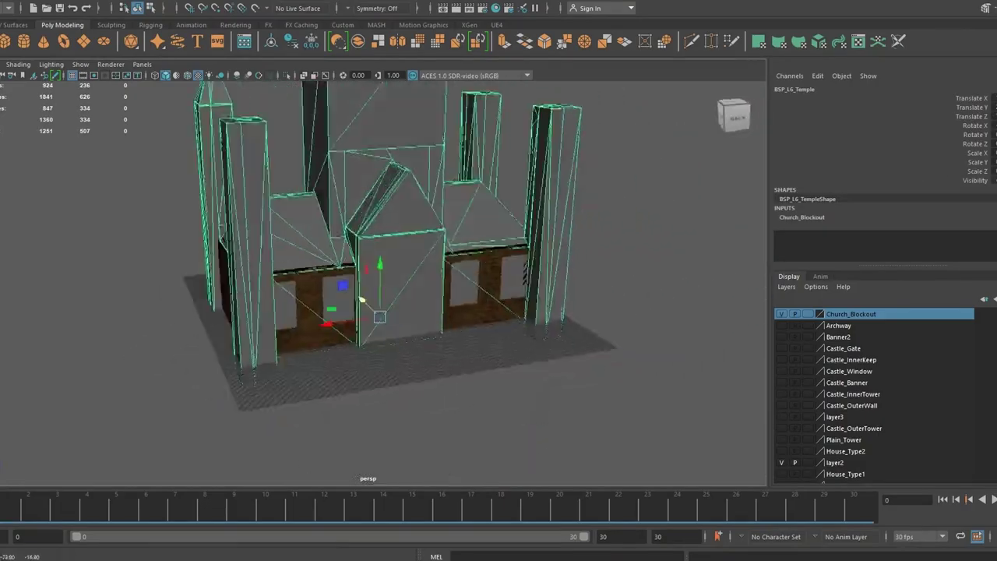
# Zoom in on the doorway pillar and duplicate it.
pyautogui.scroll(3, 362, 299)
pyautogui.scroll(3, 436, 298)
pyautogui.scroll(3, 444, 343)
pyautogui.scroll(2, 452, 393)
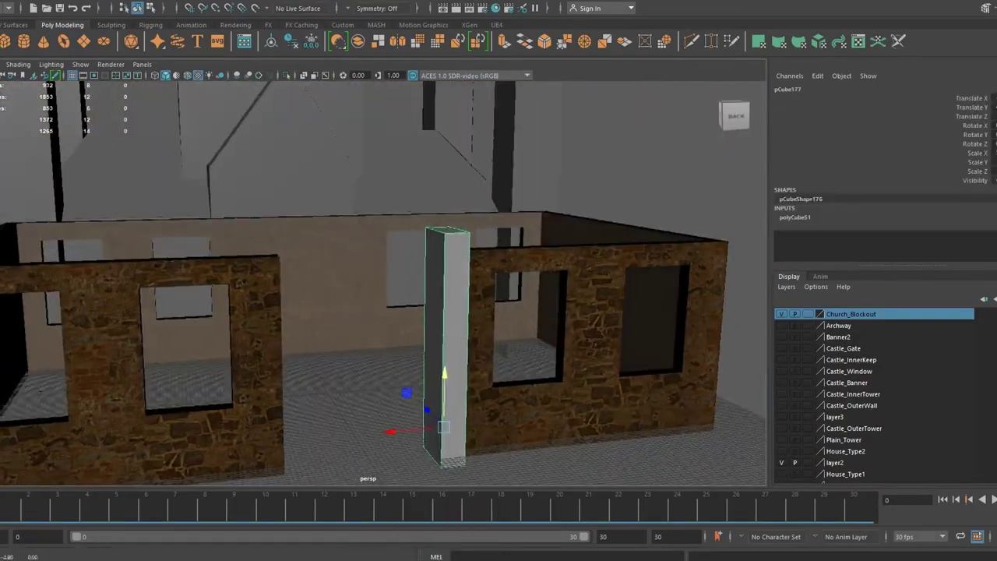
pyautogui.hotkey('shift', 'd')
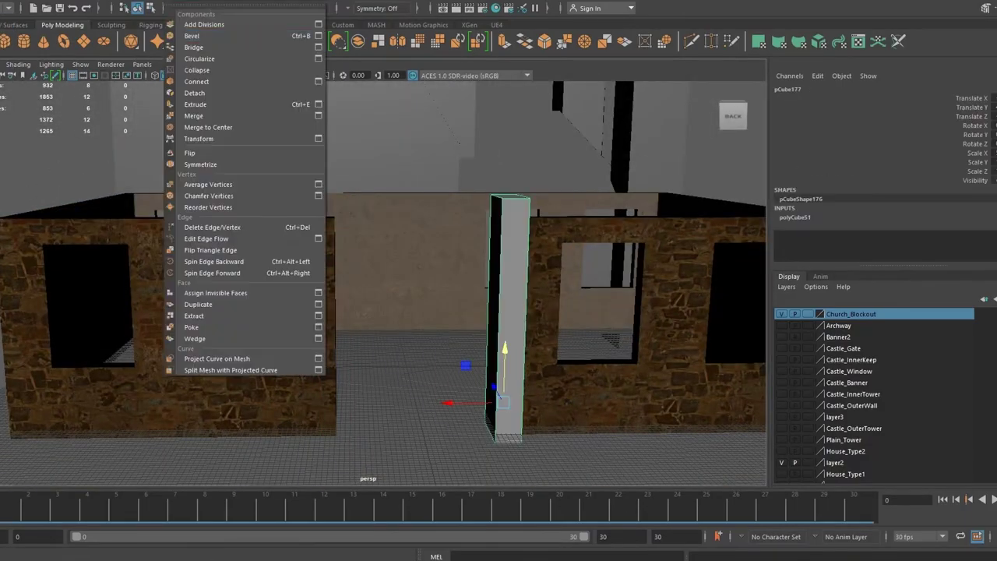
# Bevel the pillar's edges and frame it in the front view.
pyautogui.click(187, 35)
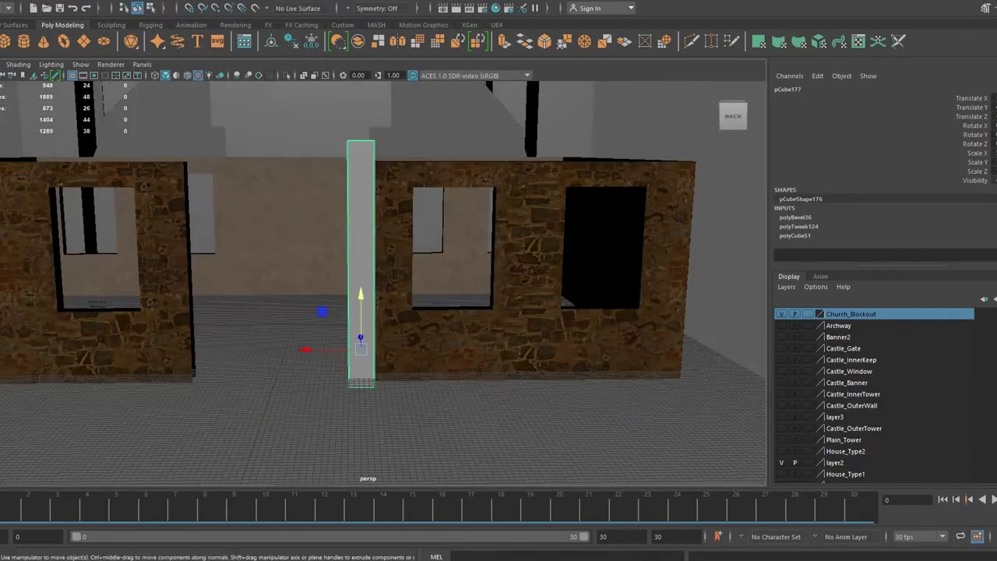
pyautogui.press('space')
pyautogui.press('space')
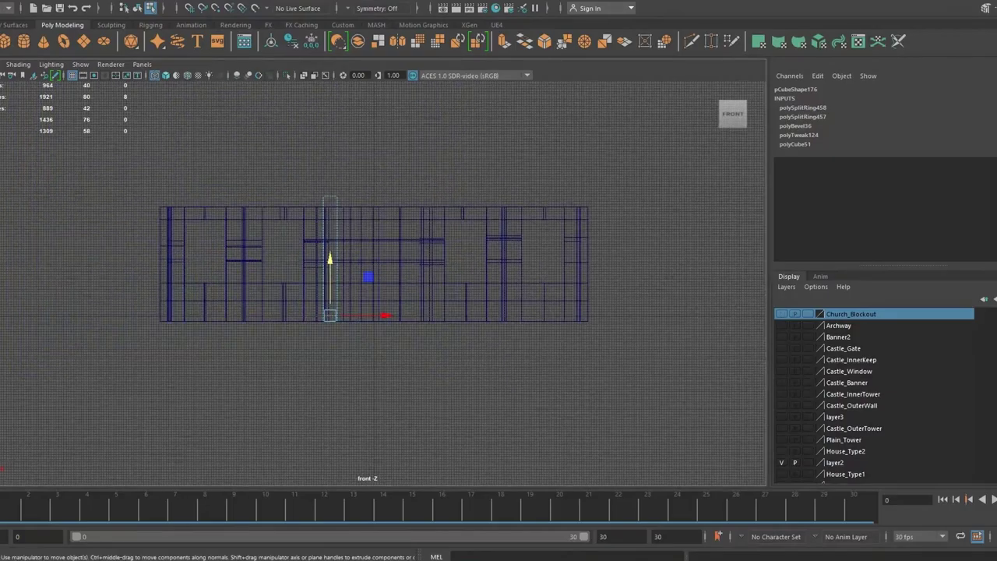
pyautogui.press('f')
pyautogui.press('space')
pyautogui.press('w')
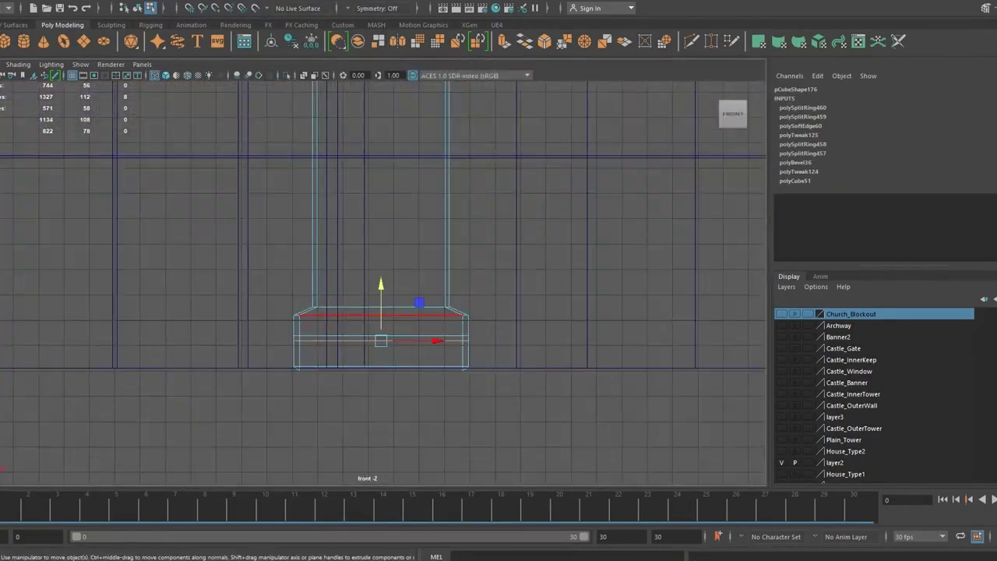
# Add a horizontal edge loop near the top of the pillar.
pyautogui.hotkey('ctrl', 'z')
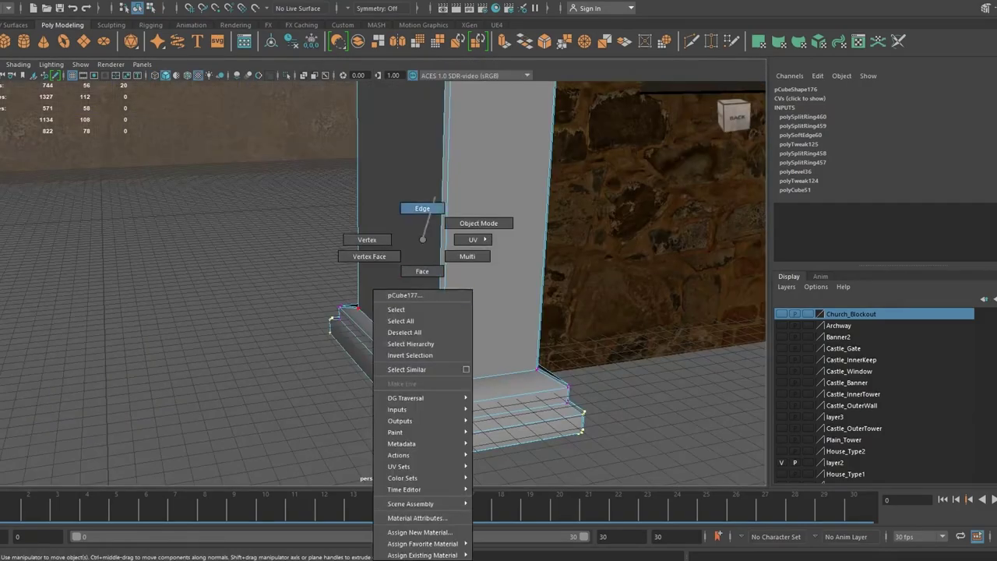
pyautogui.keyDown('shift'); pyautogui.moveTo(423, 233); pyautogui.dragTo(289, 78, button='right'); pyautogui.keyUp('shift')
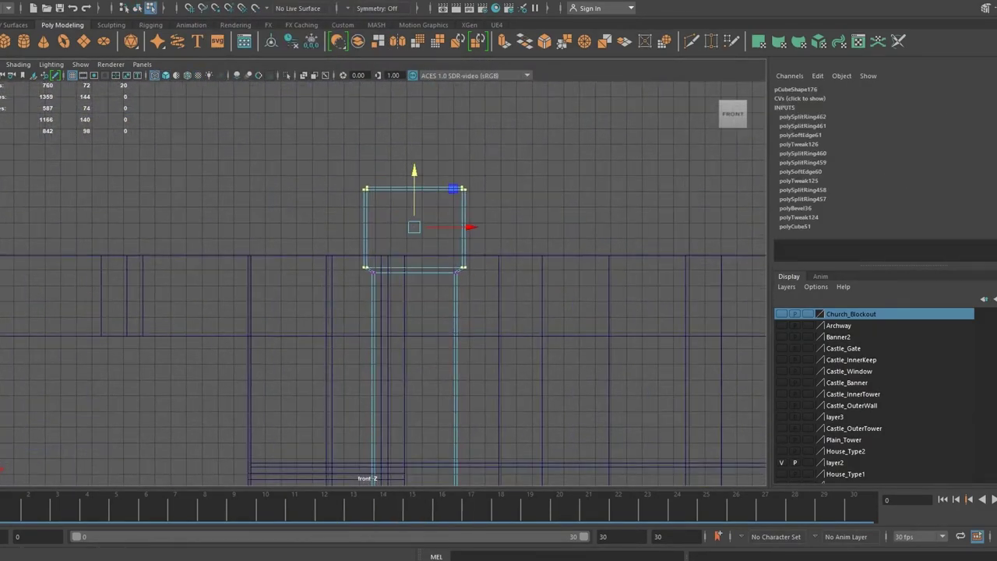
pyautogui.click(464, 231)
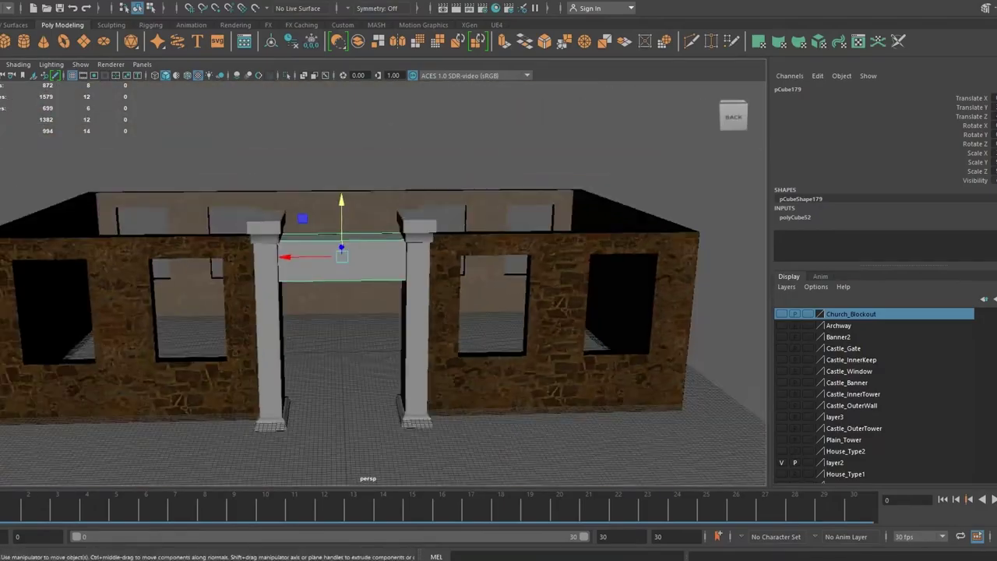
# Check the new block's attributes and combine the gateway pieces into one mesh.
pyautogui.hotkey('ctrl', 'a')
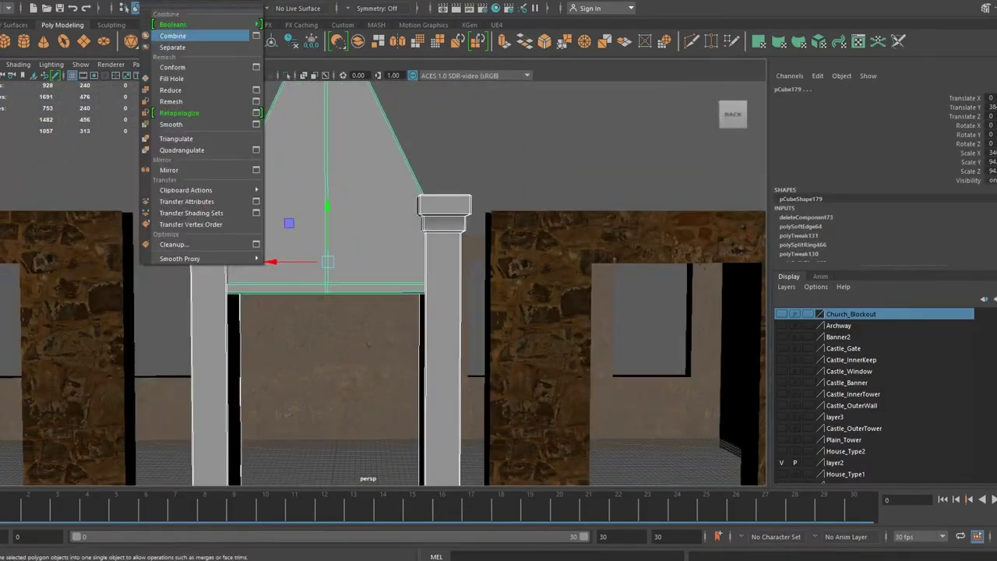
pyautogui.click(172, 36)
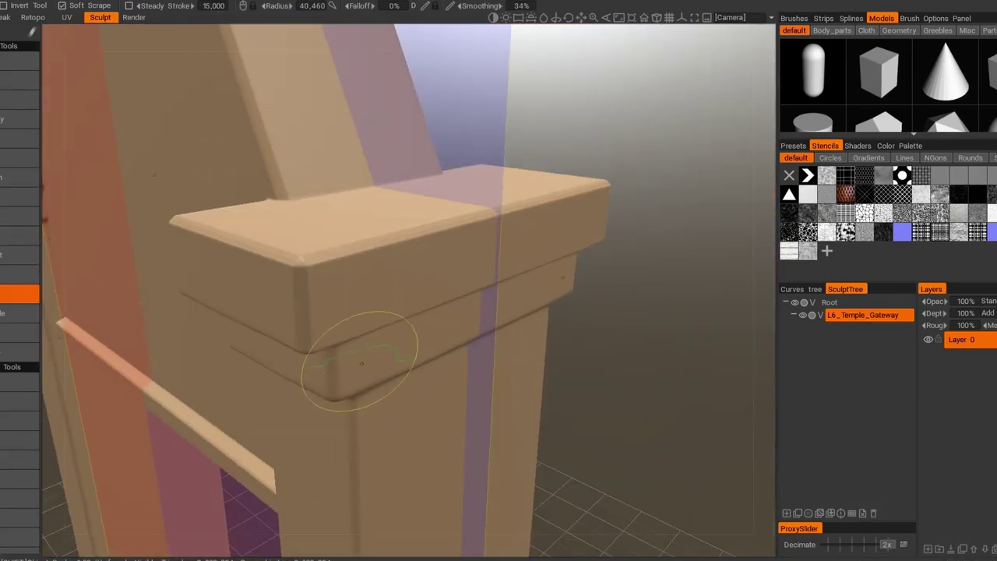
# Smooth the gateway's block corners, rail and cap corner, accepting the mesh resample.
pyautogui.keyDown('shift'); pyautogui.moveTo(337, 318); pyautogui.dragTo(315, 268); pyautogui.keyUp('shift')
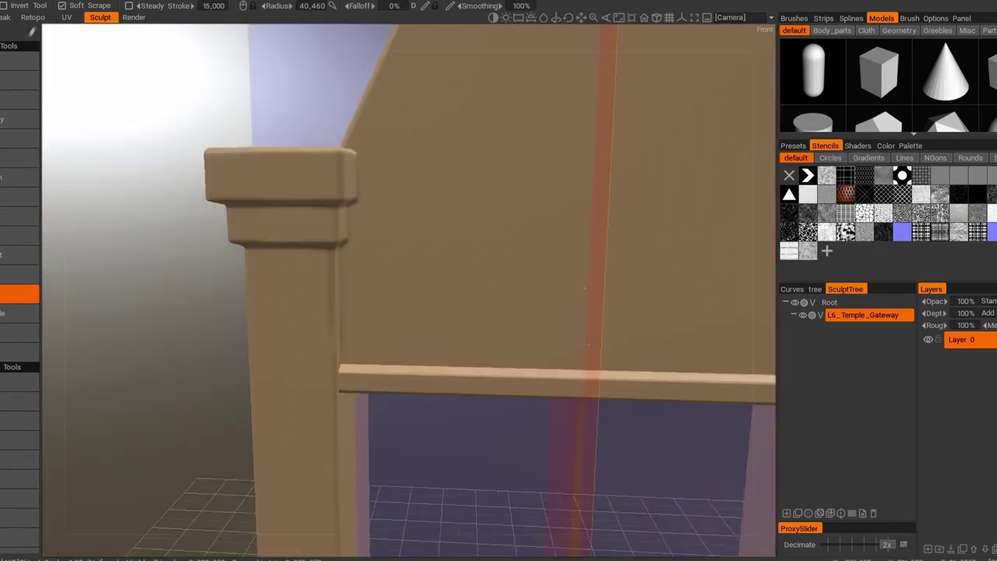
pyautogui.keyDown('shift'); pyautogui.moveTo(468, 317); pyautogui.dragTo(491, 317); pyautogui.keyUp('shift')
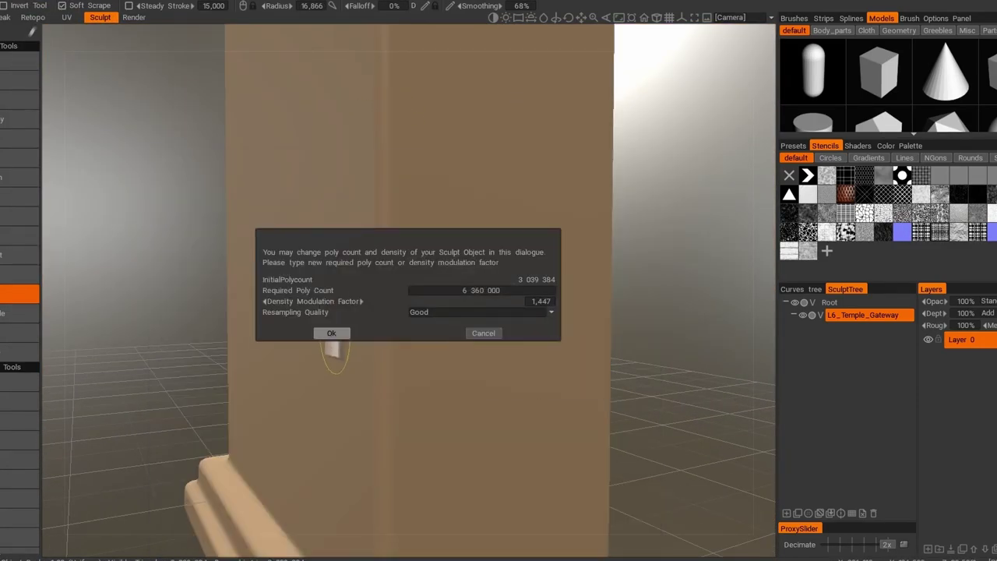
pyautogui.click(331, 333)
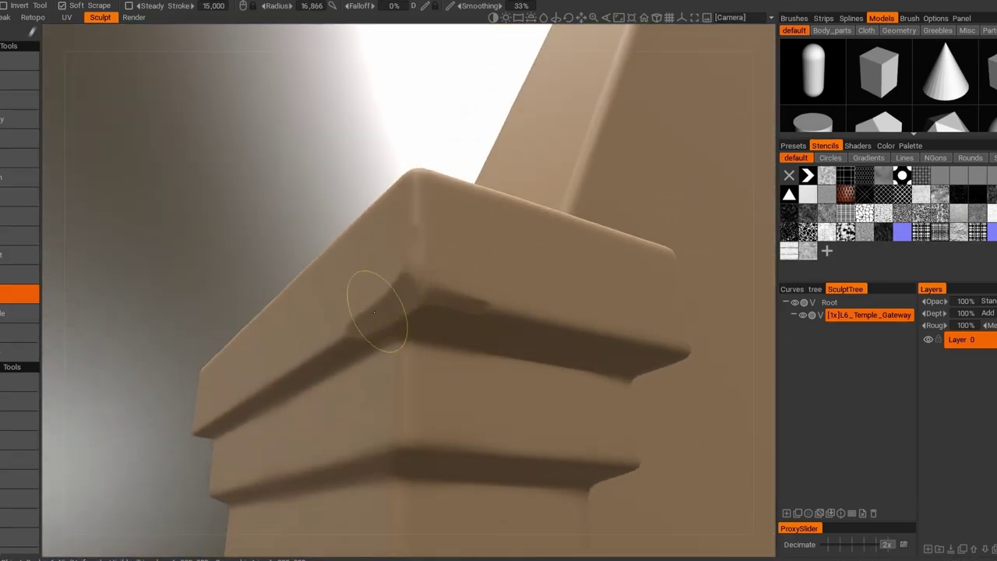
pyautogui.moveTo(374, 313); pyautogui.dragTo(356, 329)
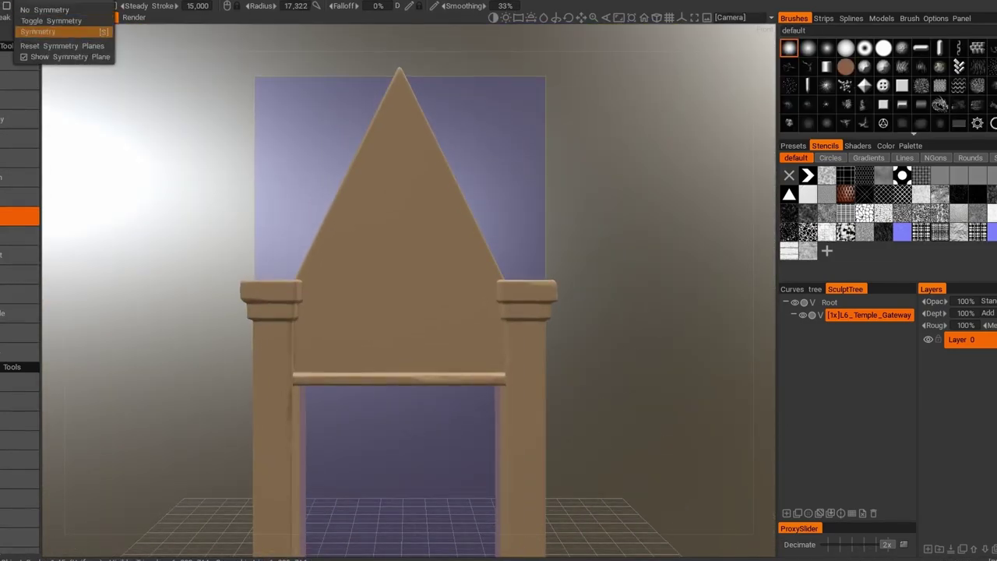
# Cut a recessed triangular panel into the gable, redrawing it once after an undo.
pyautogui.scroll(5, 468, 360)
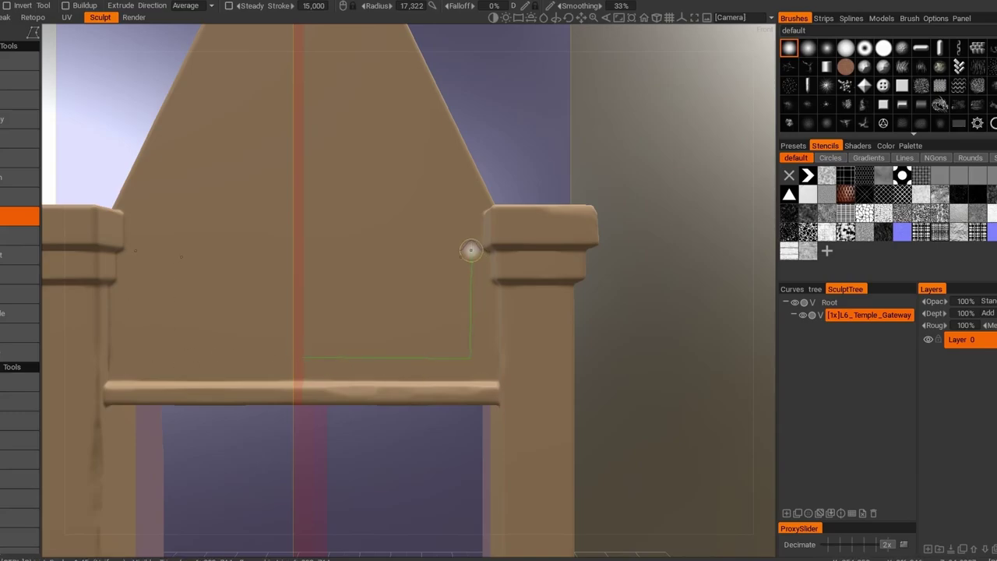
pyautogui.scroll(-2, 471, 250)
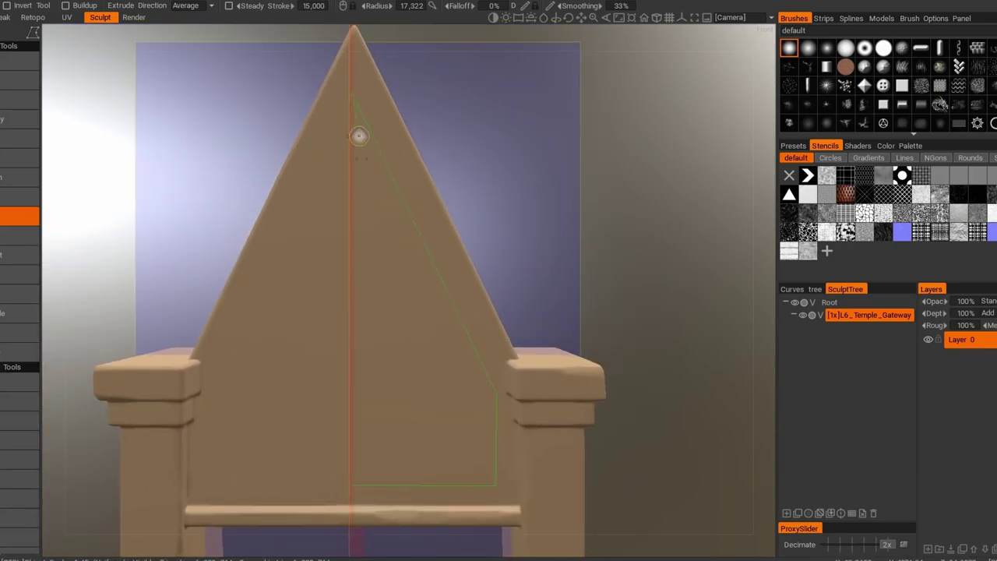
pyautogui.click(351, 486)
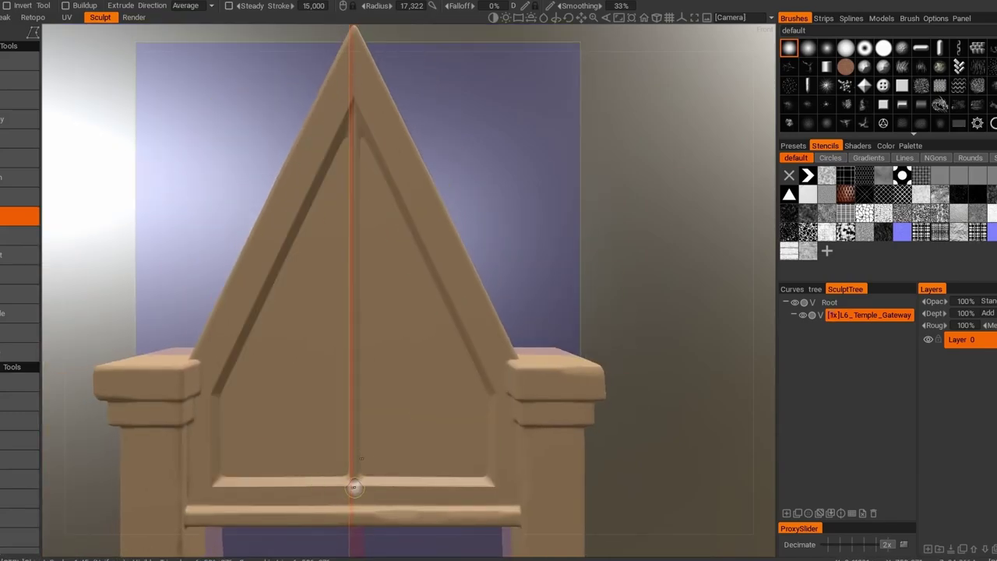
pyautogui.hotkey('ctrl', 'z')
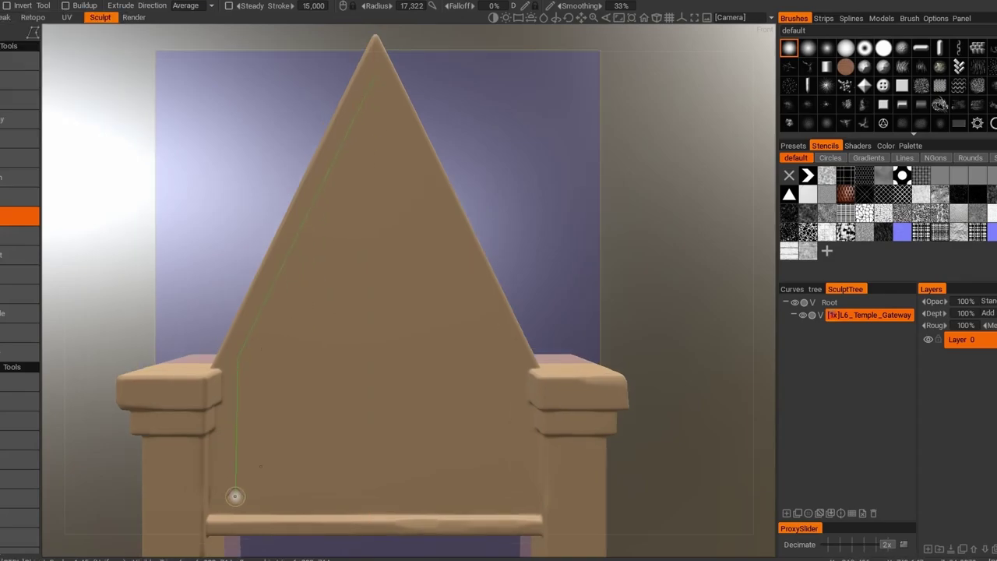
pyautogui.click(375, 74)
pyautogui.scroll(-3, 375, 74)
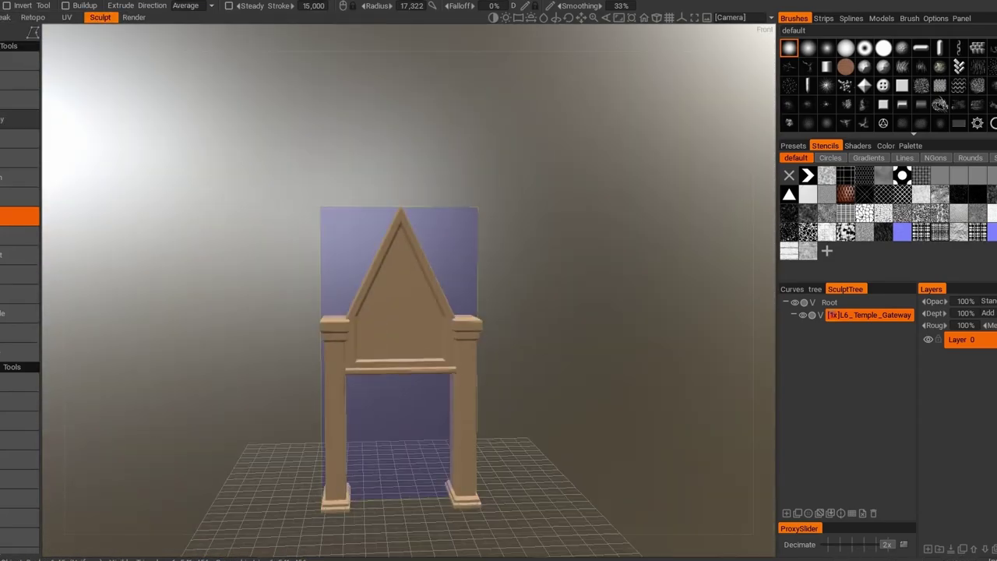
# Check the symmetry settings and frame the gable's triangle apex from the front.
pyautogui.click(9, 5)
pyautogui.click(37, 31)
pyautogui.scroll(5, 335, 393)
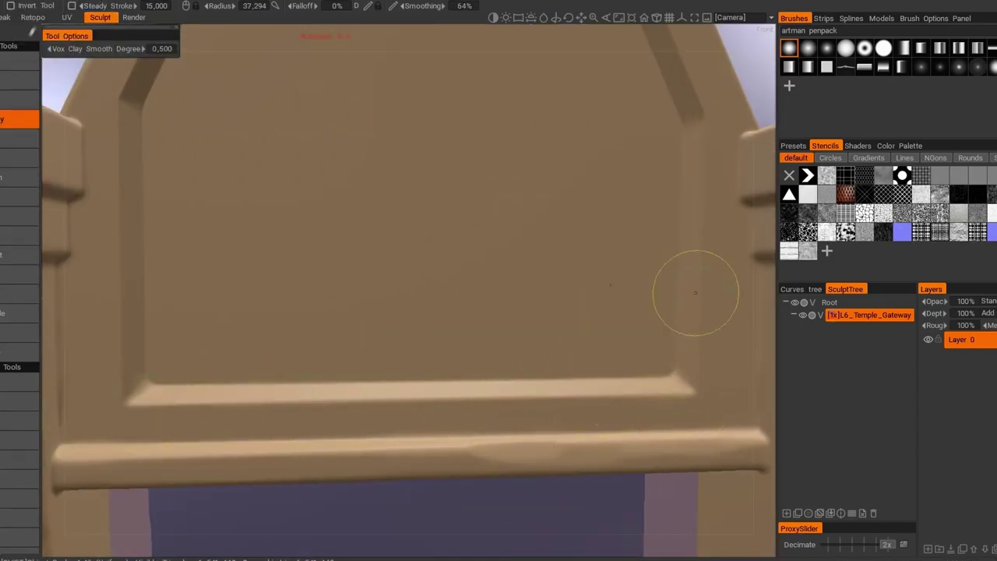
pyautogui.scroll(3, 552, 297)
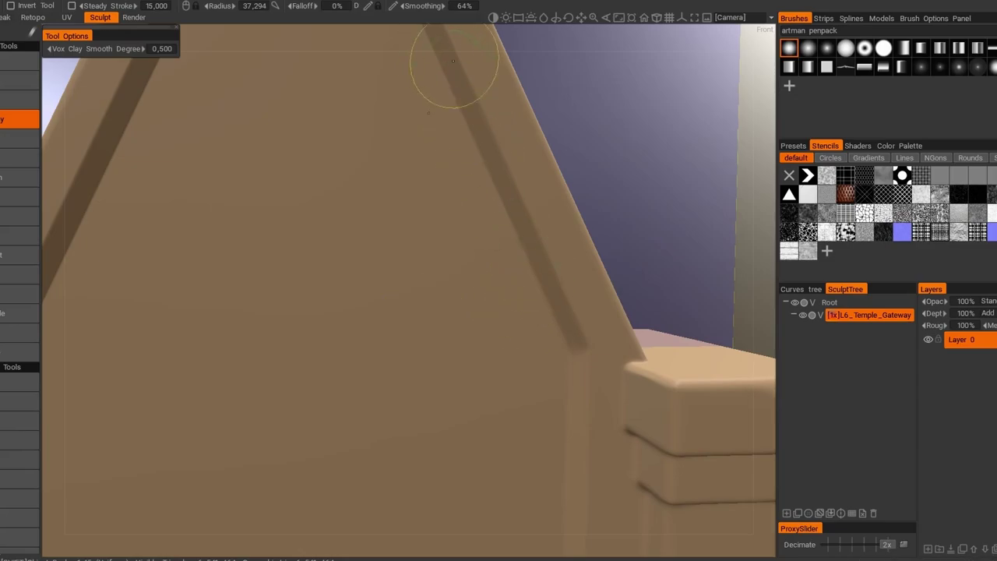
pyautogui.scroll(-3, 448, 101)
pyautogui.scroll(-2, 425, 134)
pyautogui.scroll(5, 312, 273)
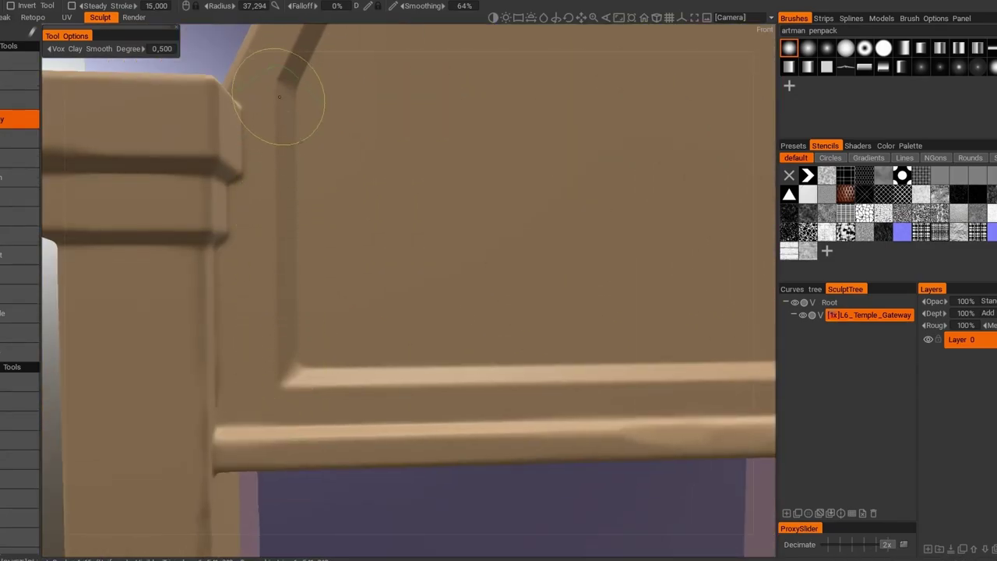
pyautogui.moveTo(279, 96); pyautogui.dragTo(265, 343, button='middle')
pyautogui.moveTo(334, 171); pyautogui.dragTo(303, 274, button='middle')
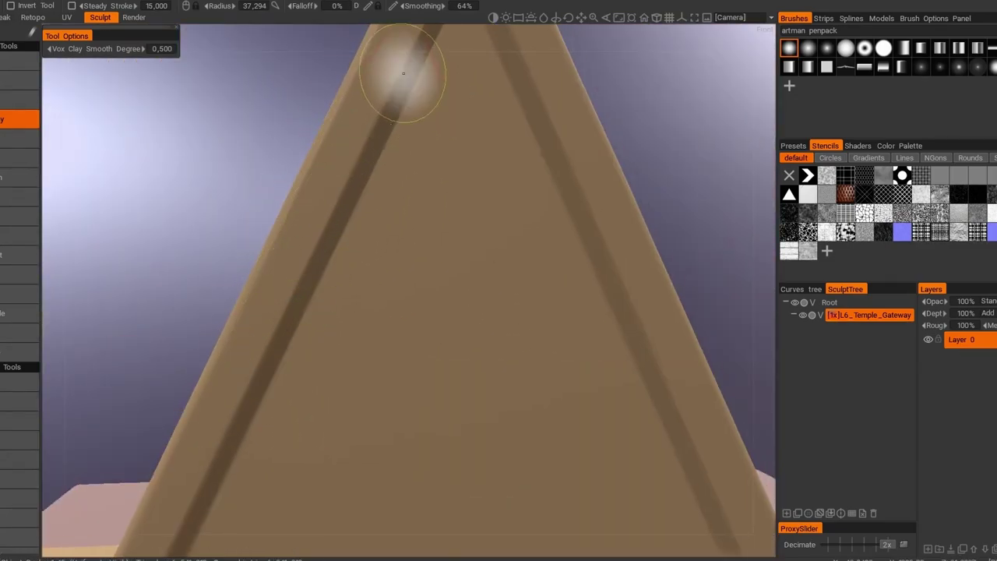
pyautogui.scroll(-2, 403, 72)
pyautogui.scroll(-3, 389, 189)
pyautogui.moveTo(390, 189)
pyautogui.mouseDown(button='middle')
pyautogui.moveTo(437, 195)
pyautogui.moveTo(390, 189)
pyautogui.mouseUp(button='middle')
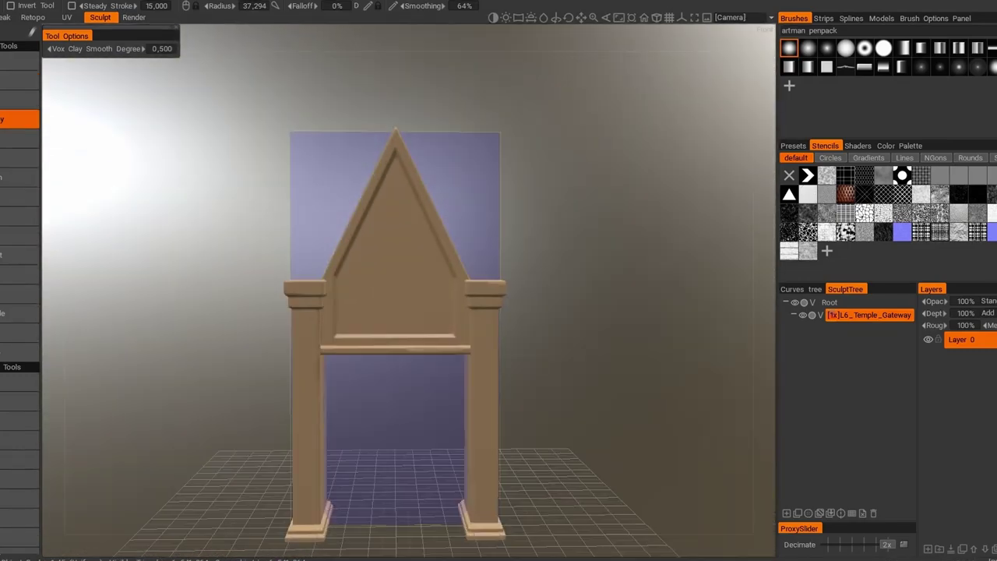
pyautogui.click(19, 177)
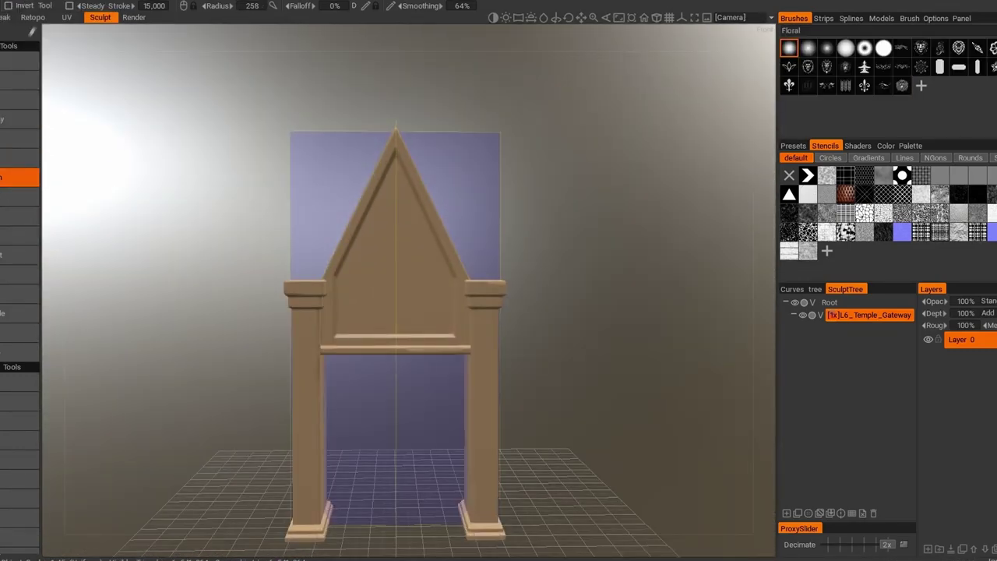
# Stamp a row of three fleur-de-lis ornaments along the gateway crossbar.
pyautogui.scroll(5, 356, 265)
pyautogui.scroll(3, 356, 250)
pyautogui.click(354, 310)
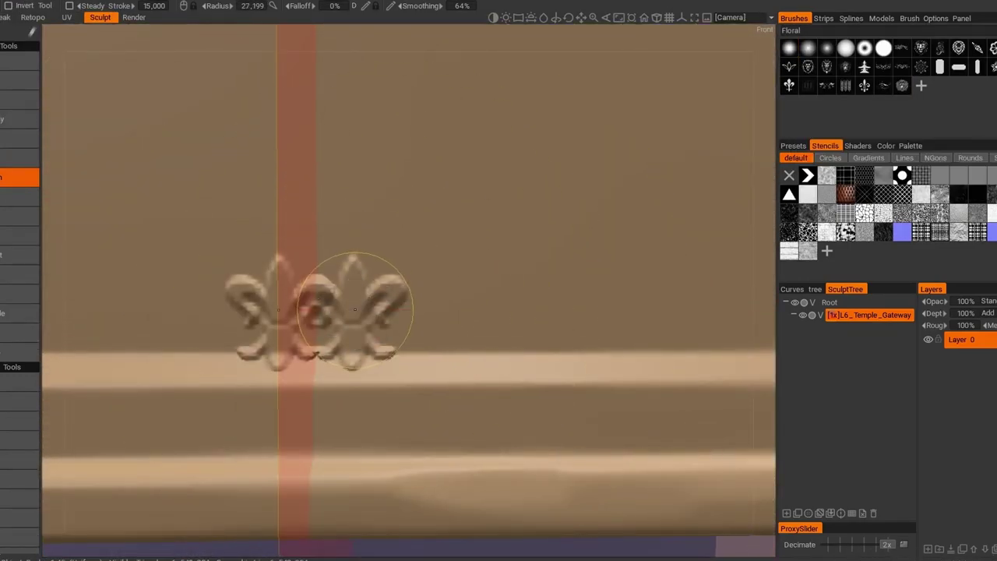
pyautogui.click(394, 312)
pyautogui.click(437, 304)
# Emboss fleur-de-lis stamps down the side post and add one at the column top.
pyautogui.scroll(2, 459, 284)
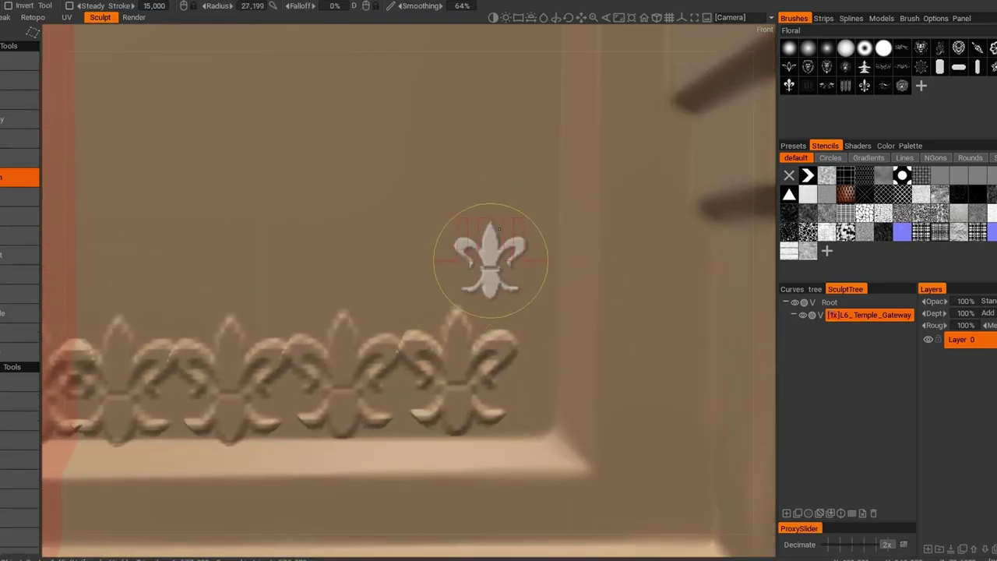
pyautogui.keyDown('alt'); pyautogui.moveTo(423, 278); pyautogui.dragTo(546, 281); pyautogui.keyUp('alt')
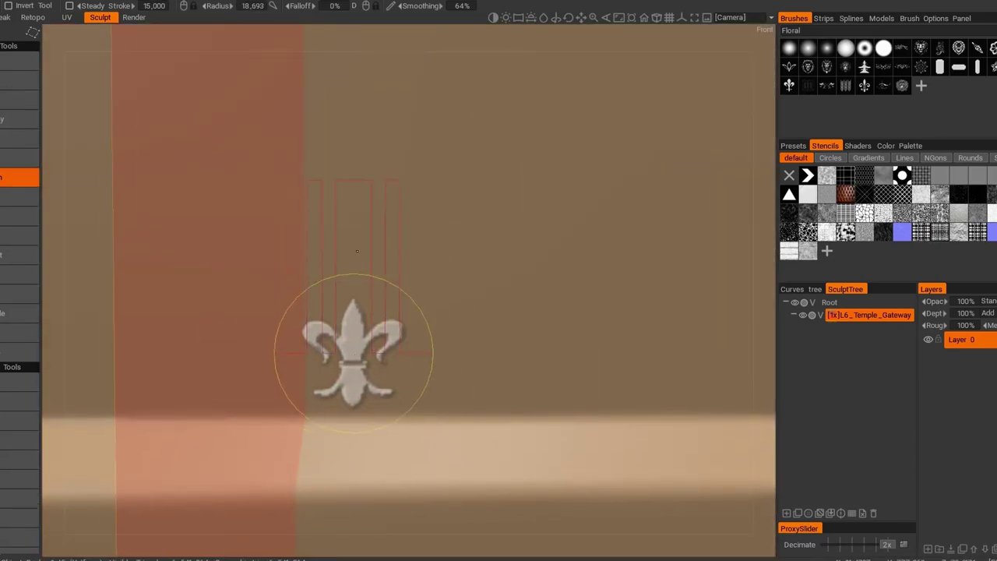
pyautogui.moveTo(265, 370)
pyautogui.mouseDown()
pyautogui.moveTo(390, 348)
pyautogui.moveTo(577, 351)
pyautogui.mouseUp()
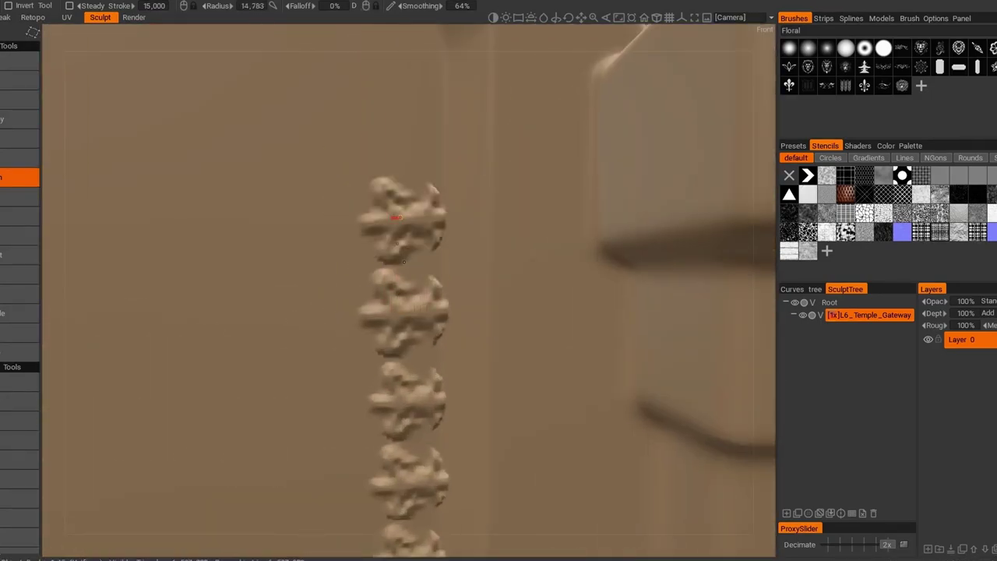
pyautogui.moveTo(381, 148)
pyautogui.mouseDown(button='middle')
pyautogui.moveTo(432, 268)
pyautogui.moveTo(394, 231)
pyautogui.mouseUp(button='middle')
pyautogui.click(432, 269)
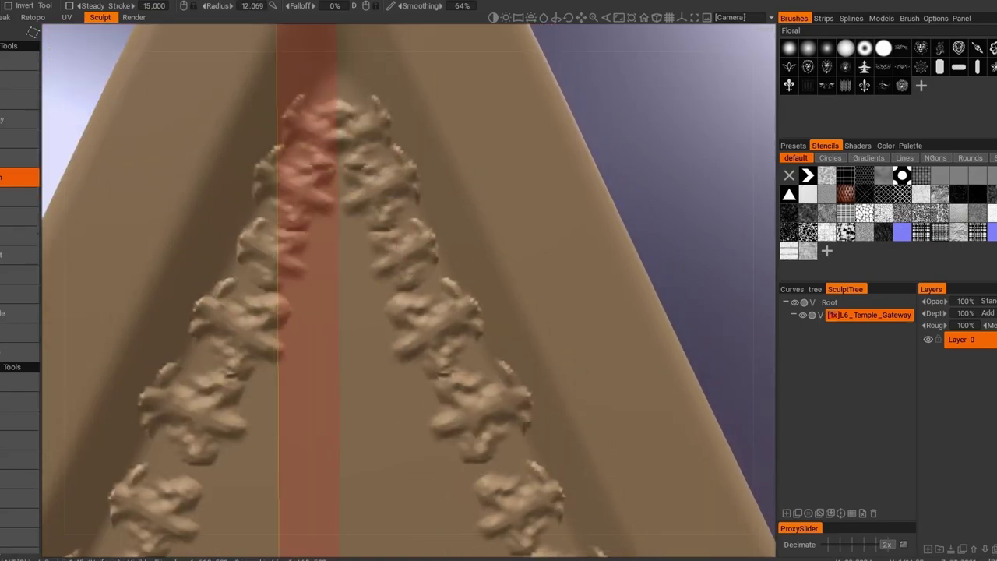
pyautogui.scroll(2, 390, 311)
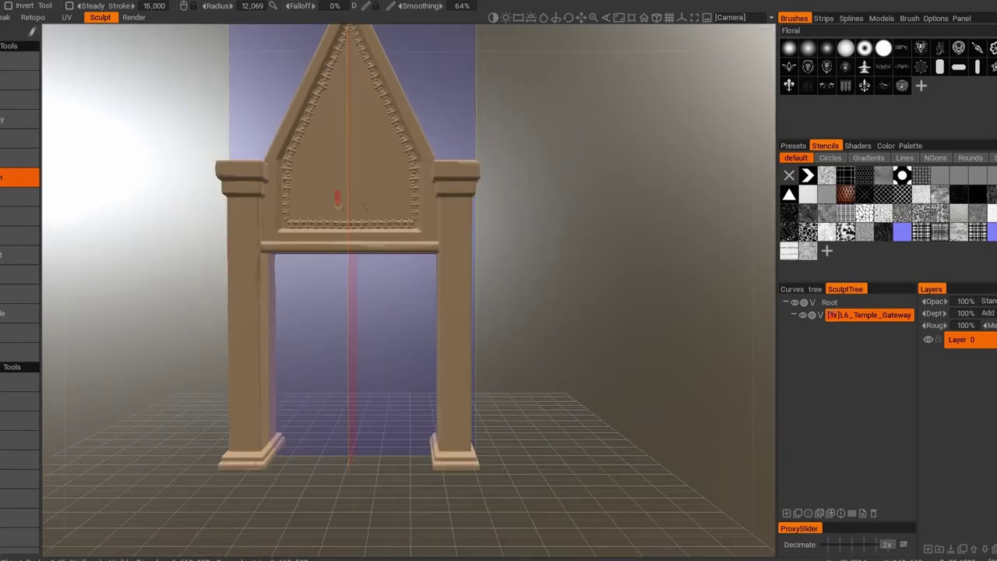
# Project the brick stencil pattern onto the gateway column.
pyautogui.click(789, 250)
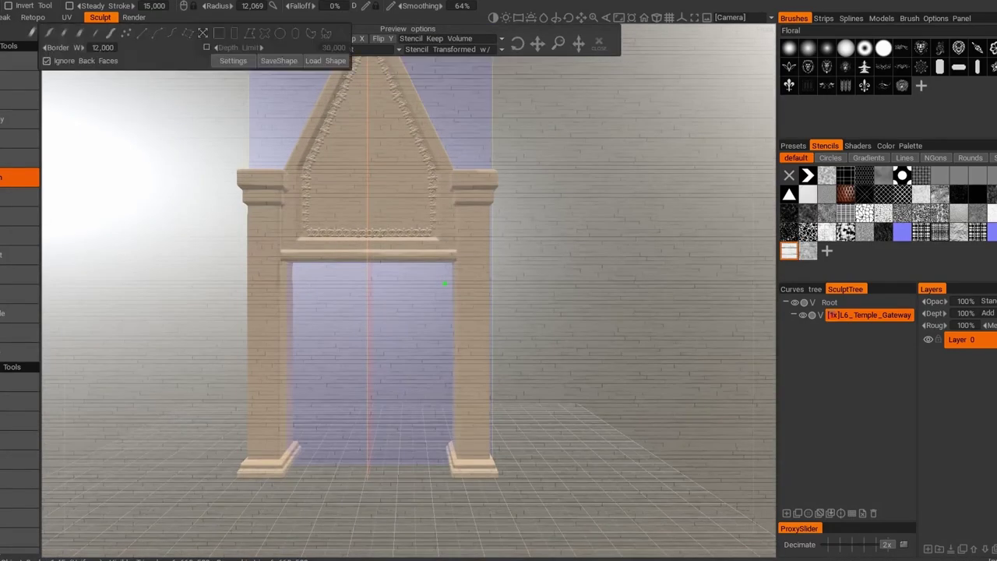
pyautogui.moveTo(437, 202); pyautogui.dragTo(402, 70, button='middle')
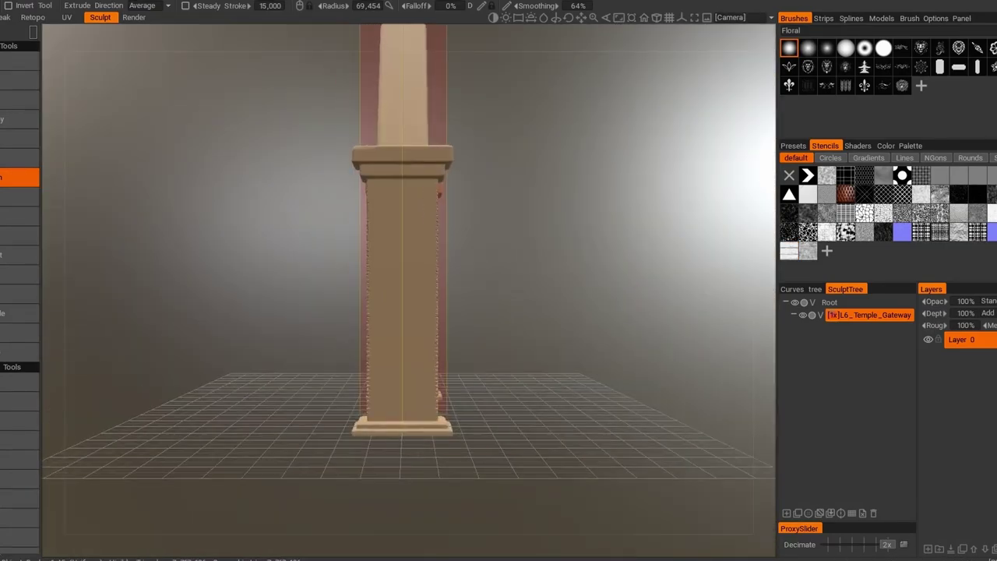
pyautogui.click(789, 250)
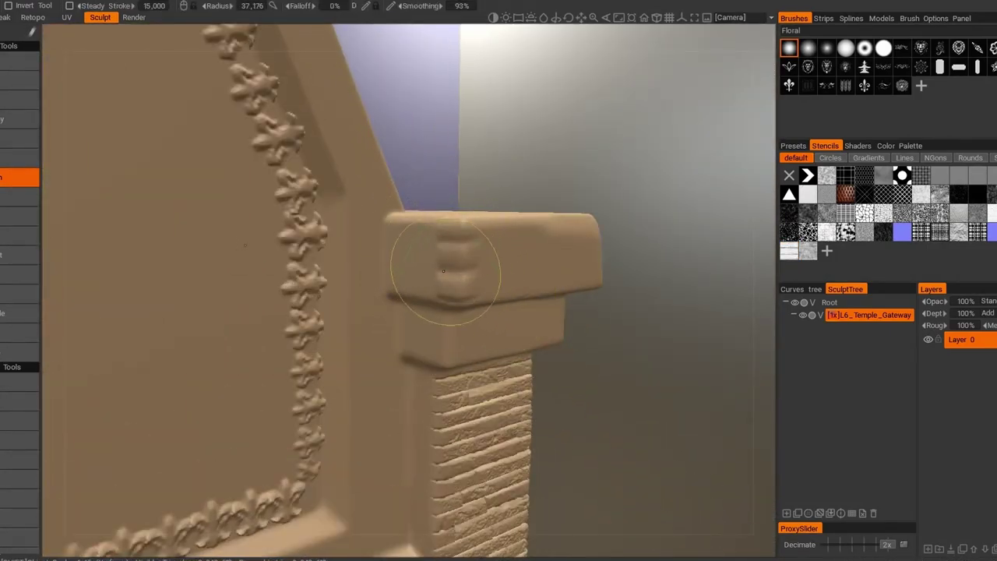
pyautogui.scroll(5, 444, 270)
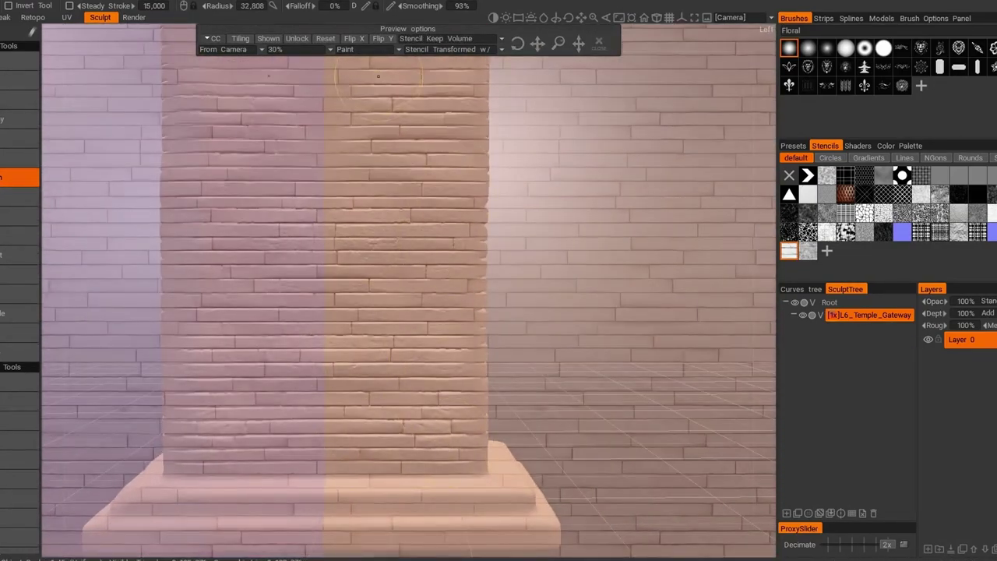
pyautogui.moveTo(378, 76); pyautogui.dragTo(372, 204, button='middle')
pyautogui.moveTo(449, 90); pyautogui.dragTo(457, 70, button='middle')
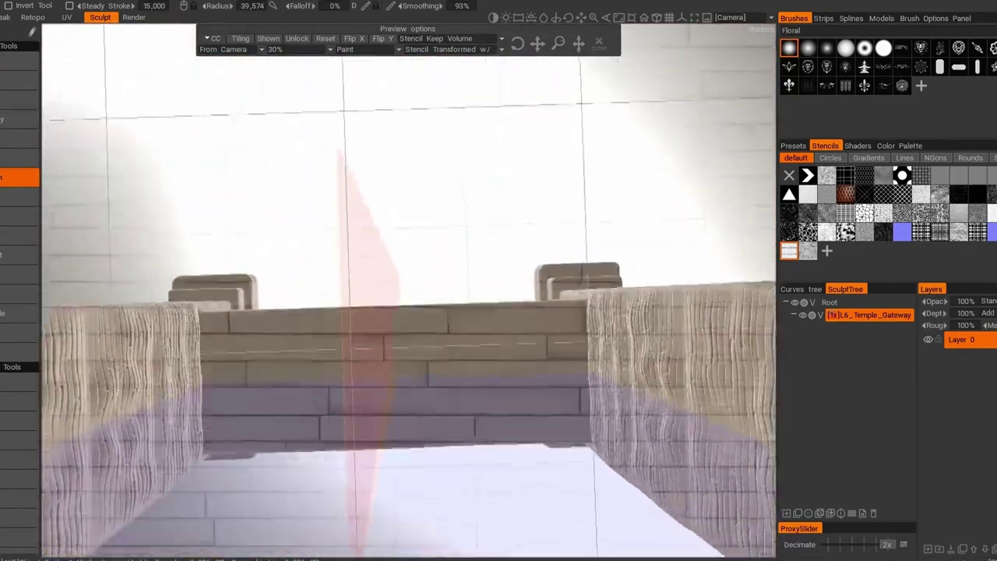
# Switch to a straight-on camera view of the gateway, then back to perspective.
pyautogui.click(730, 17)
pyautogui.click(685, 121)
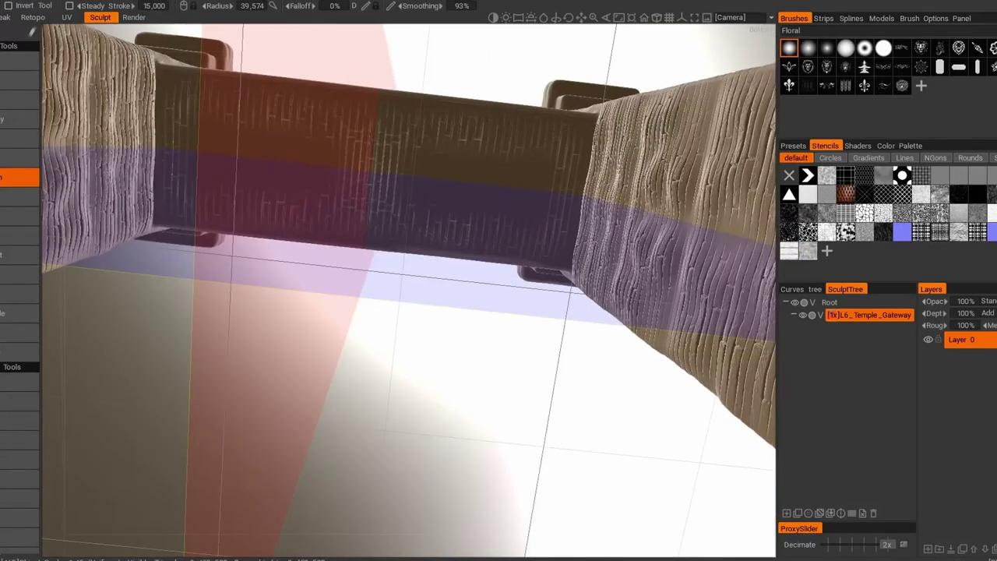
pyautogui.click(730, 18)
pyautogui.click(655, 156)
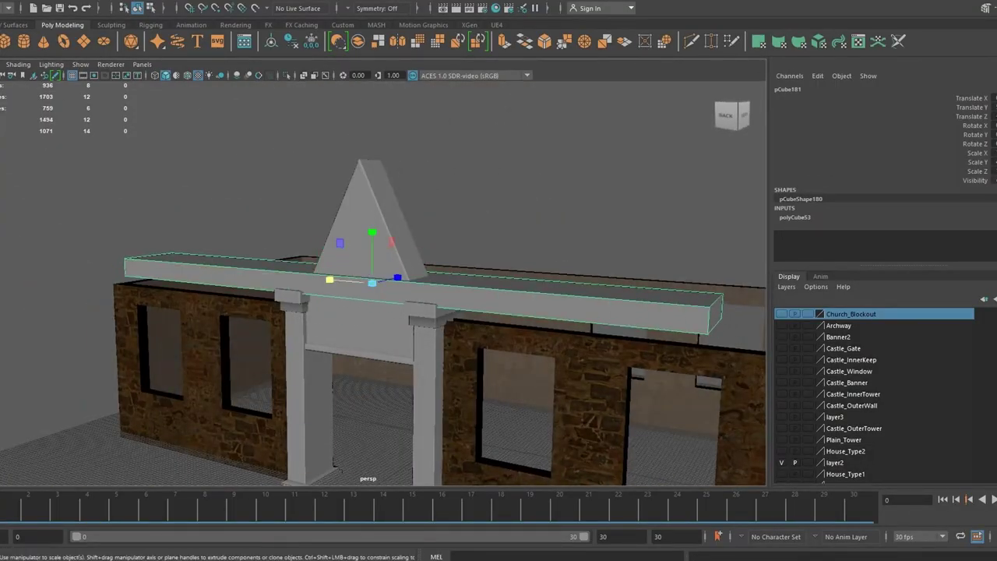
# Give the wall beam the dark material, delete its UVs and planar-project new ones.
pyautogui.press('w')
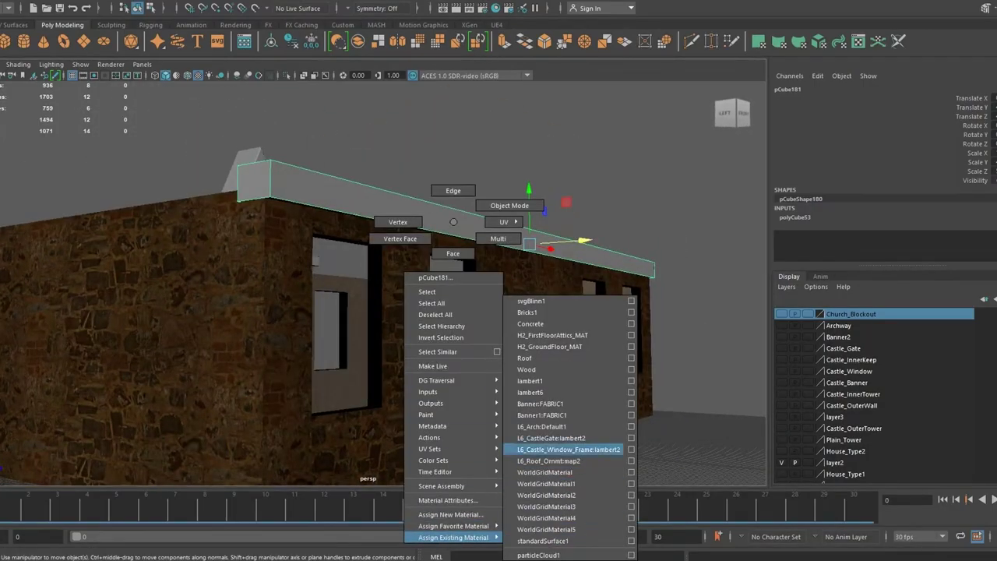
pyautogui.click(567, 449)
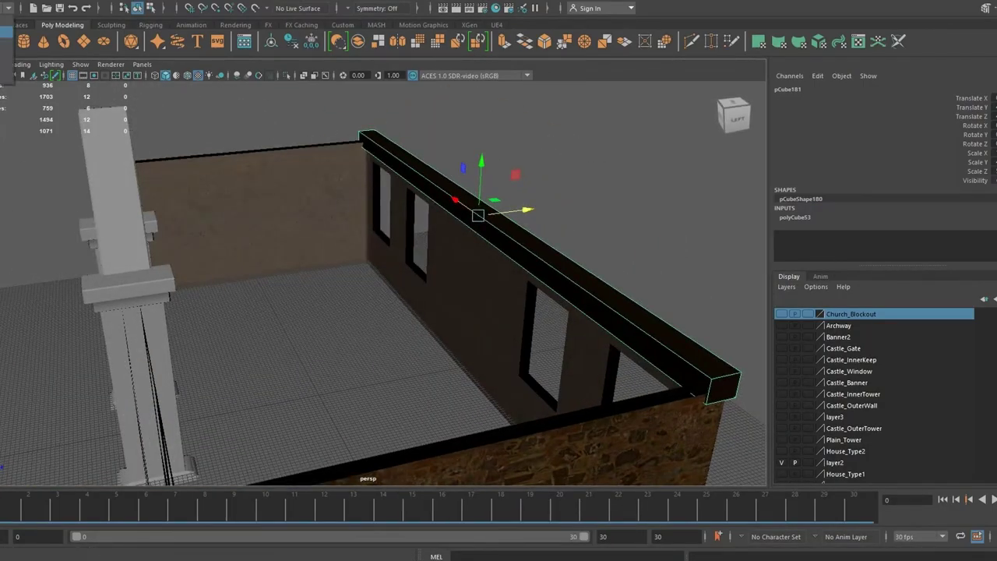
pyautogui.click(418, 215)
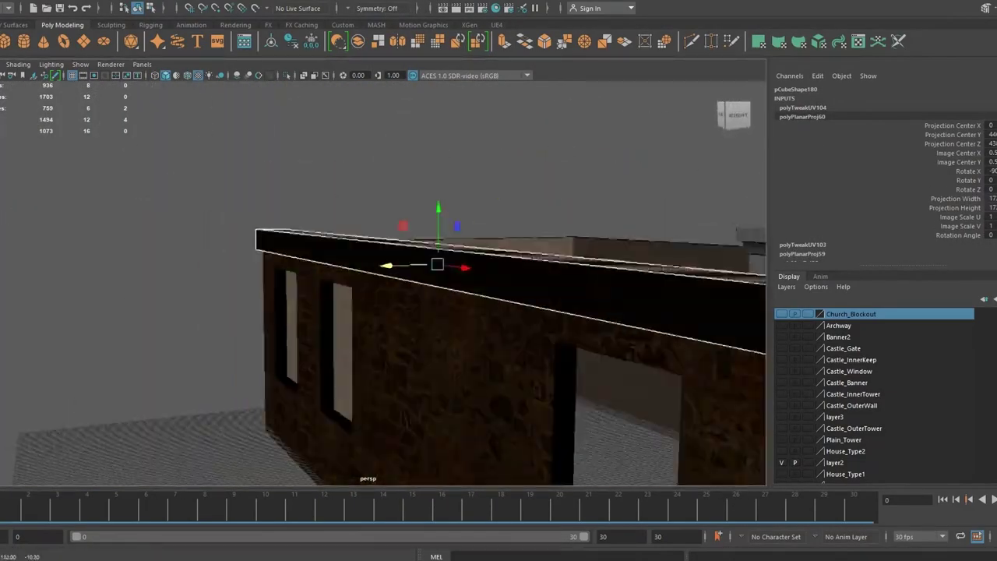
pyautogui.click(411, 132)
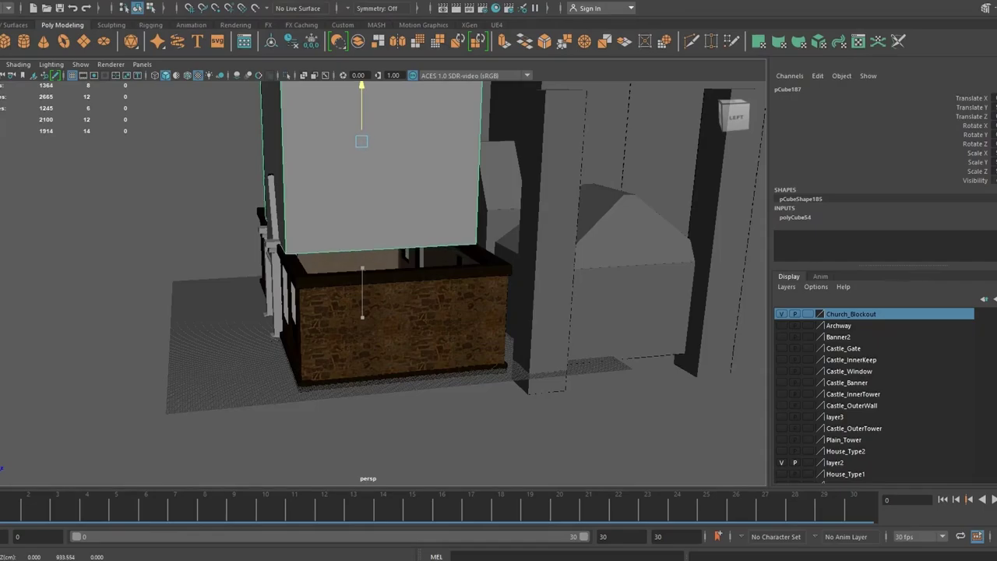
# Orbit around the grey roof block and bring up its material options.
pyautogui.press('r')
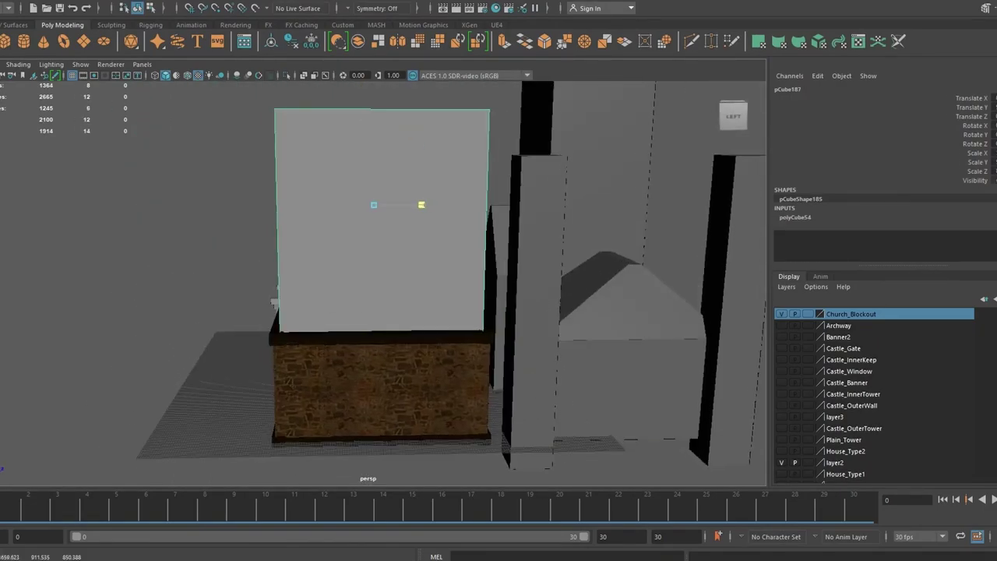
pyautogui.press('w')
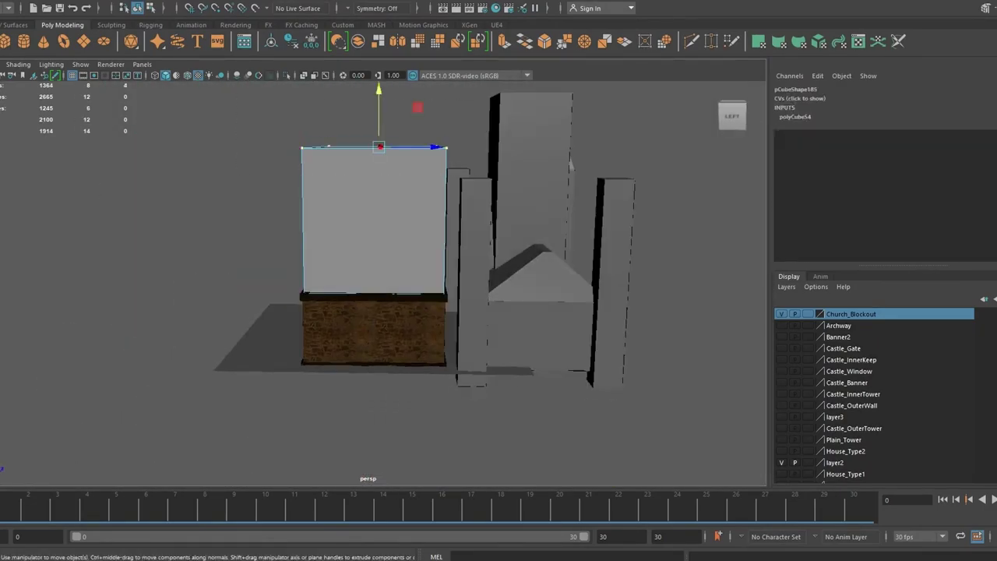
pyautogui.press('r')
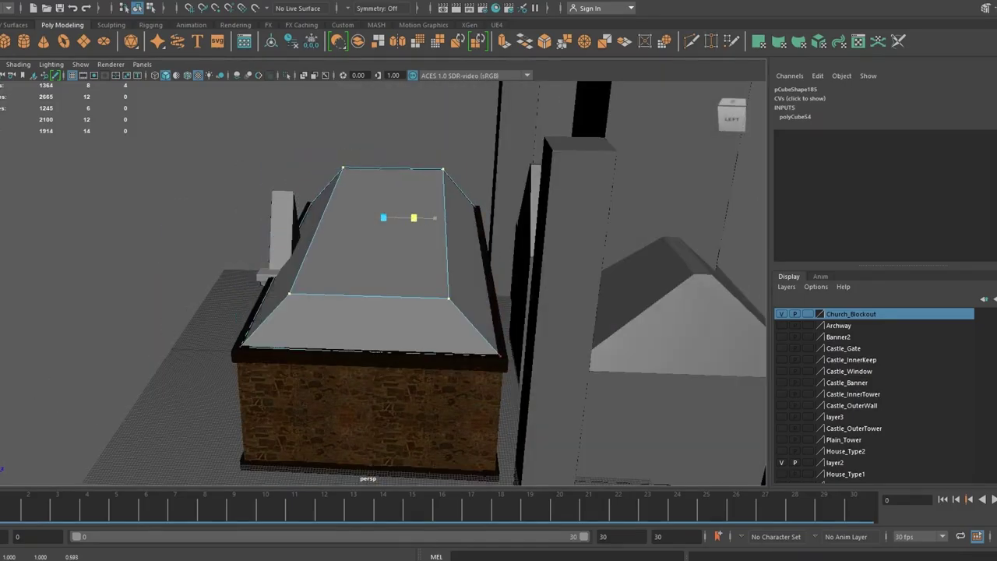
pyautogui.keyDown('alt'); pyautogui.moveTo(467, 312); pyautogui.dragTo(405, 304); pyautogui.keyUp('alt')
pyautogui.keyDown('alt'); pyautogui.moveTo(468, 312); pyautogui.dragTo(389, 304); pyautogui.keyUp('alt')
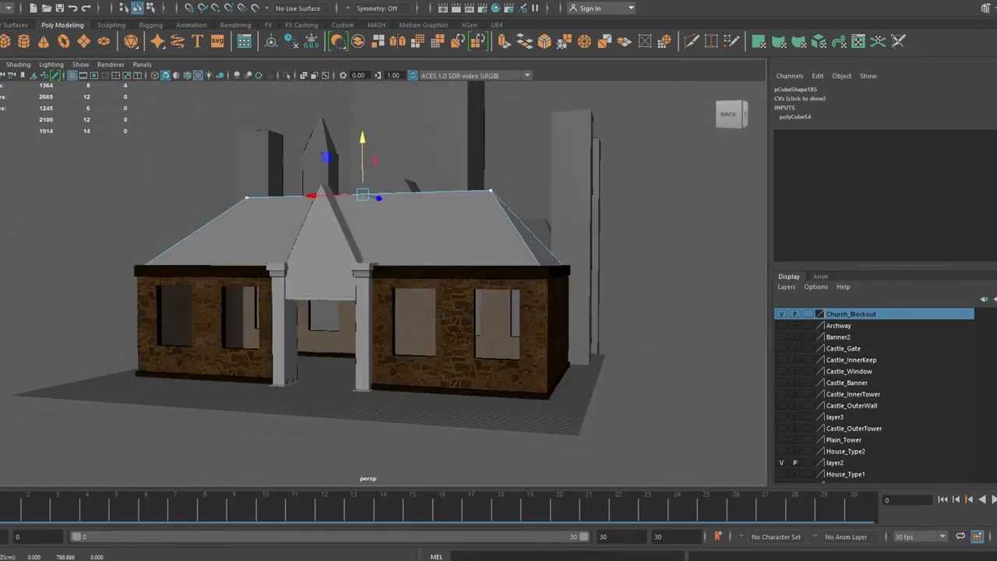
pyautogui.moveTo(467, 312)
pyautogui.keyDown('alt'); pyautogui.mouseDown()
pyautogui.moveTo(406, 296)
pyautogui.moveTo(436, 265)
pyautogui.mouseUp(); pyautogui.keyUp('alt')
pyautogui.moveTo(468, 311)
pyautogui.keyDown('alt'); pyautogui.mouseDown()
pyautogui.moveTo(405, 304)
pyautogui.moveTo(436, 296)
pyautogui.moveTo(405, 234)
pyautogui.mouseUp(); pyautogui.keyUp('alt')
pyautogui.rightClick(312, 179)
# Select a roof face and apply a planar texture projection to it.
pyautogui.scroll(-3, 374, 280)
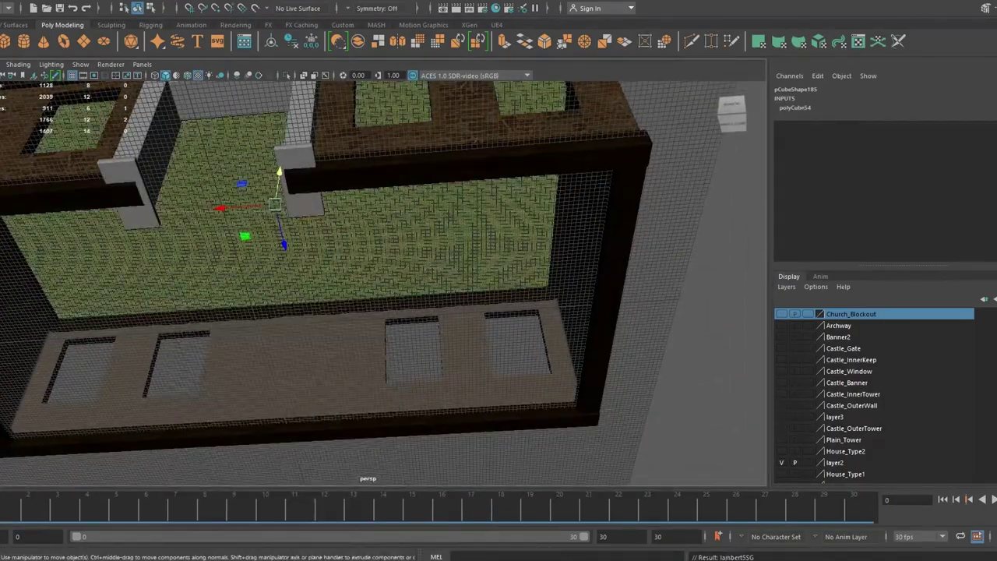
pyautogui.moveTo(374, 281)
pyautogui.keyDown('alt'); pyautogui.mouseDown()
pyautogui.moveTo(373, 195)
pyautogui.moveTo(373, 327)
pyautogui.mouseUp(); pyautogui.keyUp('alt')
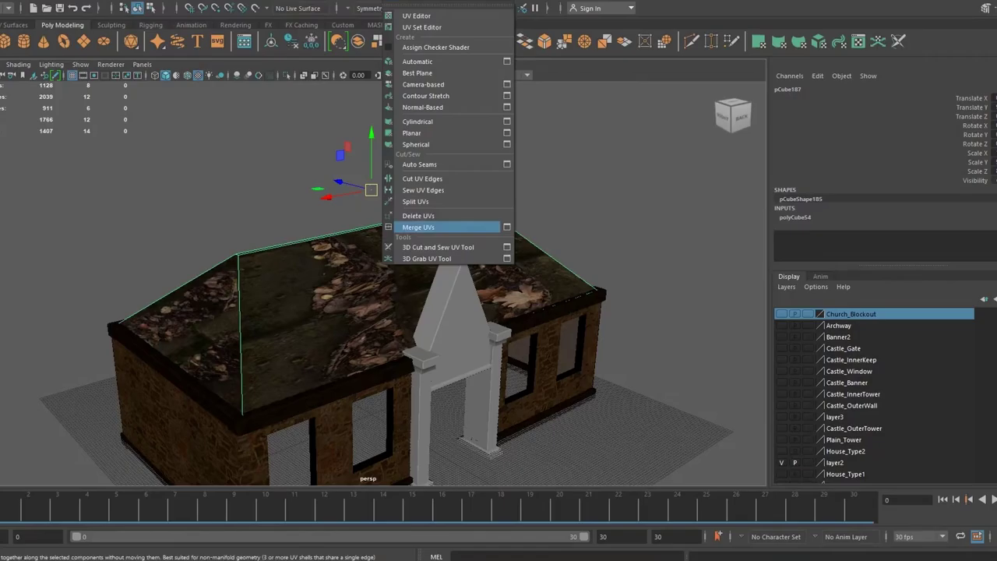
pyautogui.keyDown('alt'); pyautogui.moveTo(437, 296); pyautogui.dragTo(374, 281); pyautogui.keyUp('alt')
pyautogui.click(233, 243)
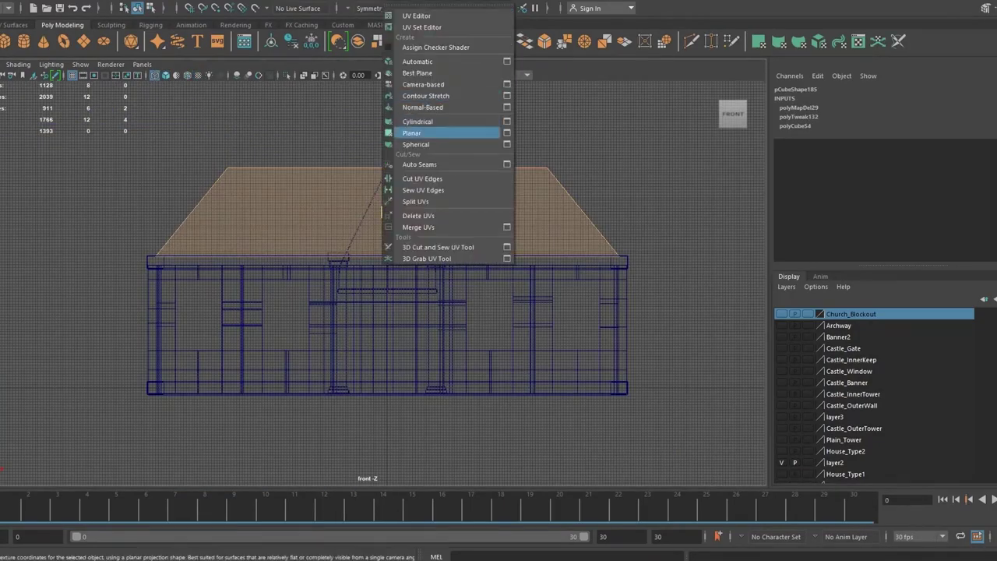
pyautogui.click(467, 133)
pyautogui.moveTo(374, 281)
pyautogui.keyDown('alt'); pyautogui.mouseDown()
pyautogui.moveTo(342, 311)
pyautogui.moveTo(483, 296)
pyautogui.mouseUp(); pyautogui.keyUp('alt')
pyautogui.press('w')
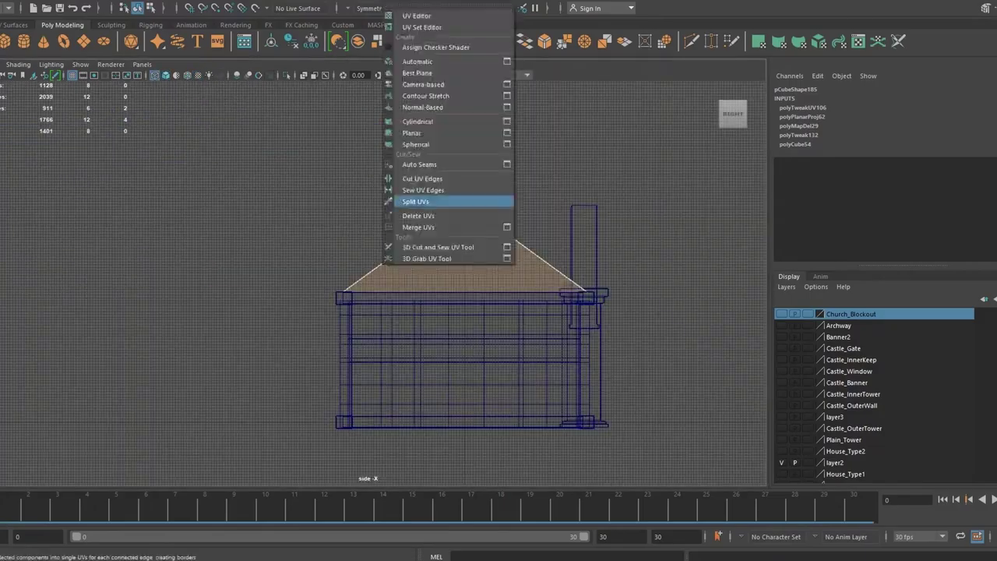
# Apply planar projections to the remaining roof faces from elevated views.
pyautogui.click(437, 196)
pyautogui.keyDown('alt'); pyautogui.moveTo(390, 327); pyautogui.dragTo(366, 234); pyautogui.keyUp('alt')
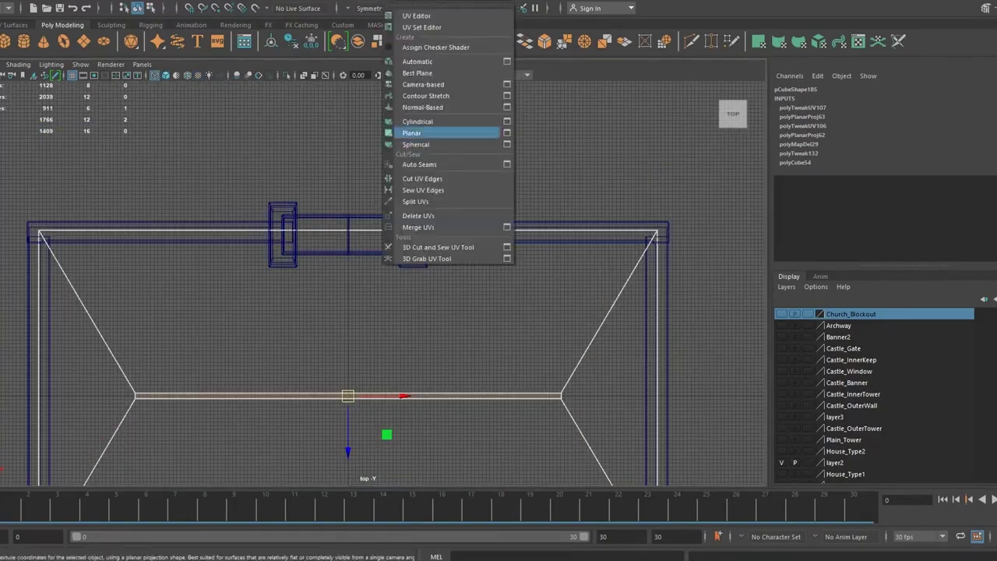
pyautogui.click(420, 127)
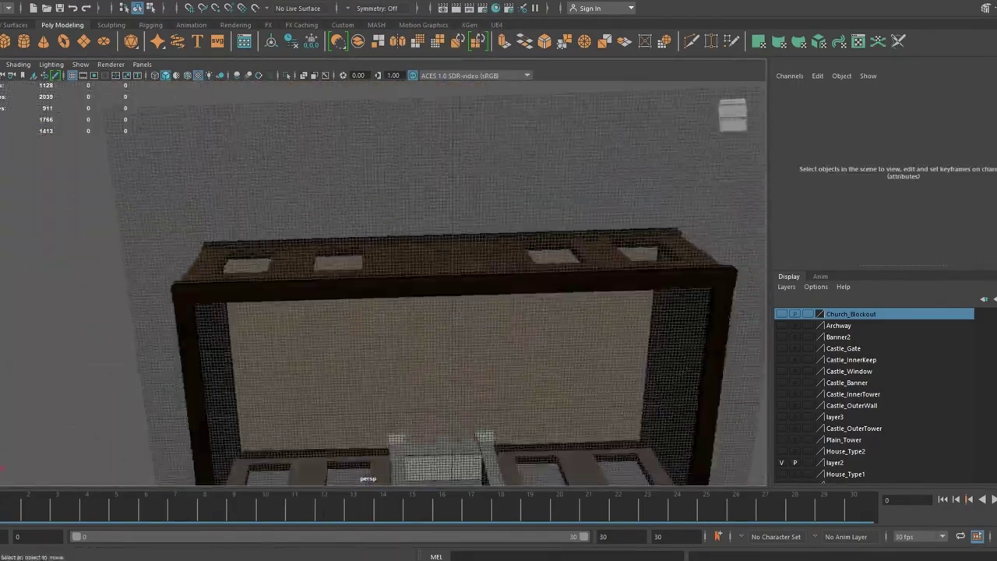
pyautogui.press('g')
pyautogui.press('w')
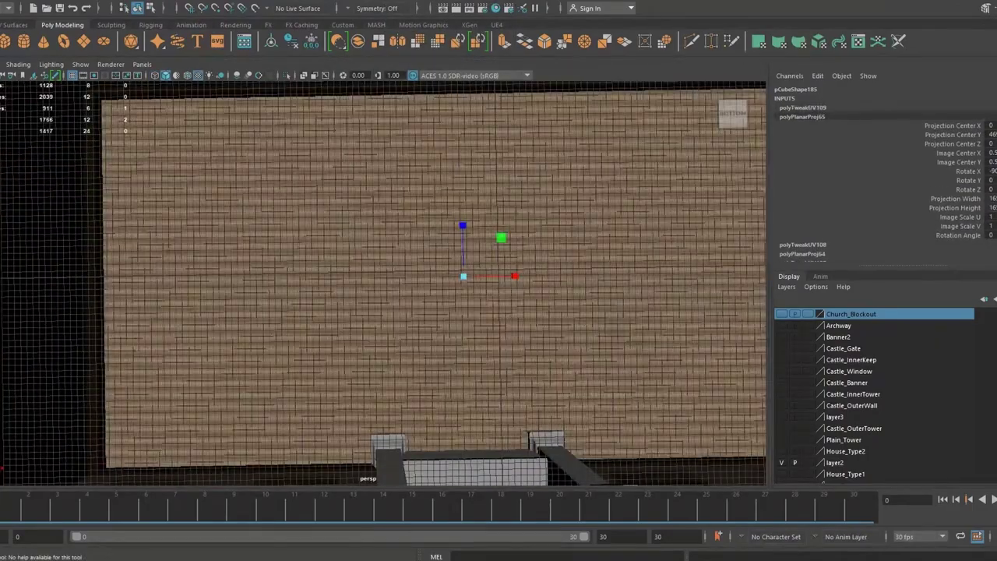
pyautogui.scroll(-5, 382, 280)
pyautogui.moveTo(382, 280)
pyautogui.keyDown('alt'); pyautogui.mouseDown()
pyautogui.moveTo(436, 257)
pyautogui.moveTo(312, 281)
pyautogui.mouseUp(); pyautogui.keyUp('alt')
pyautogui.scroll(5, 382, 312)
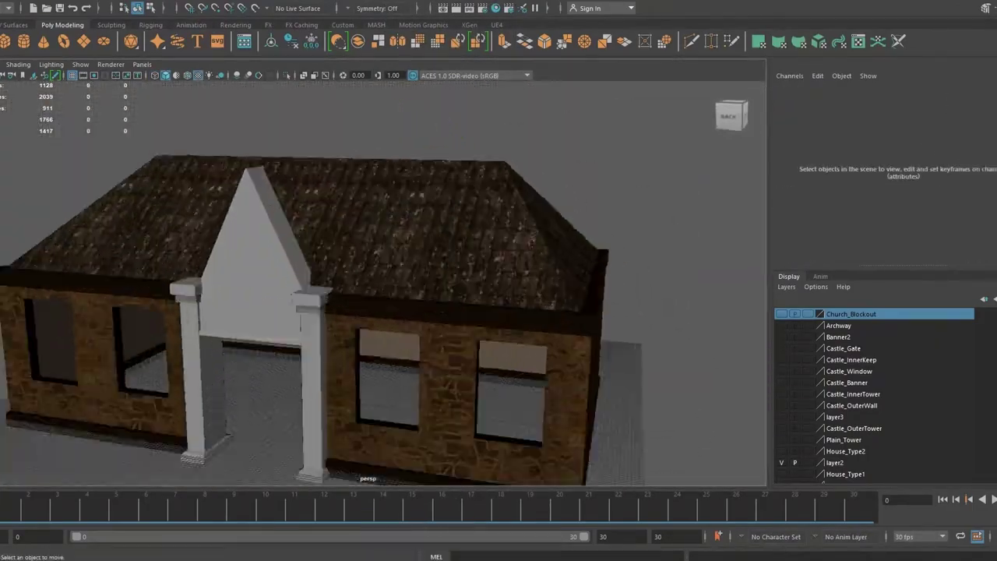
pyautogui.scroll(5, 304, 280)
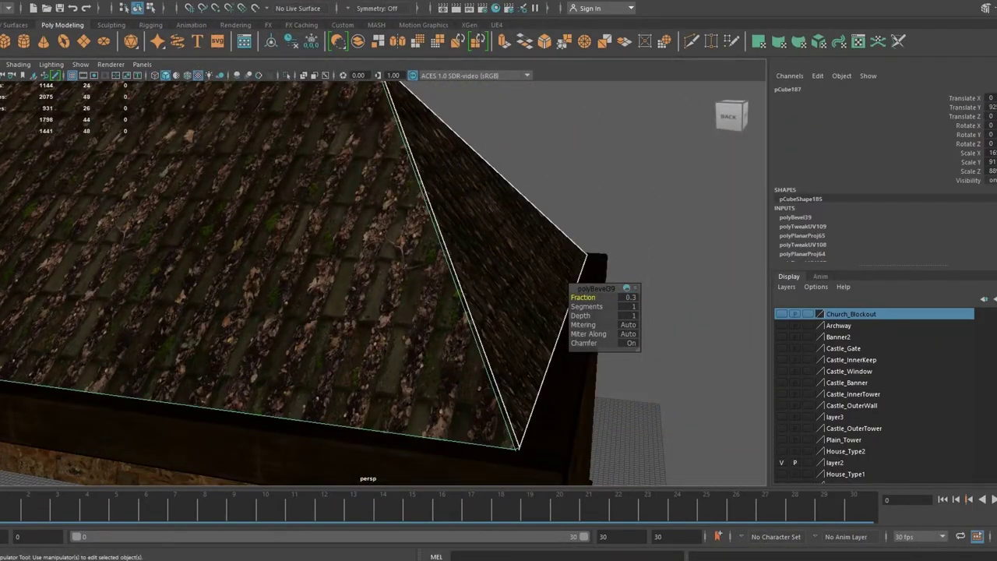
pyautogui.scroll(-5, 382, 280)
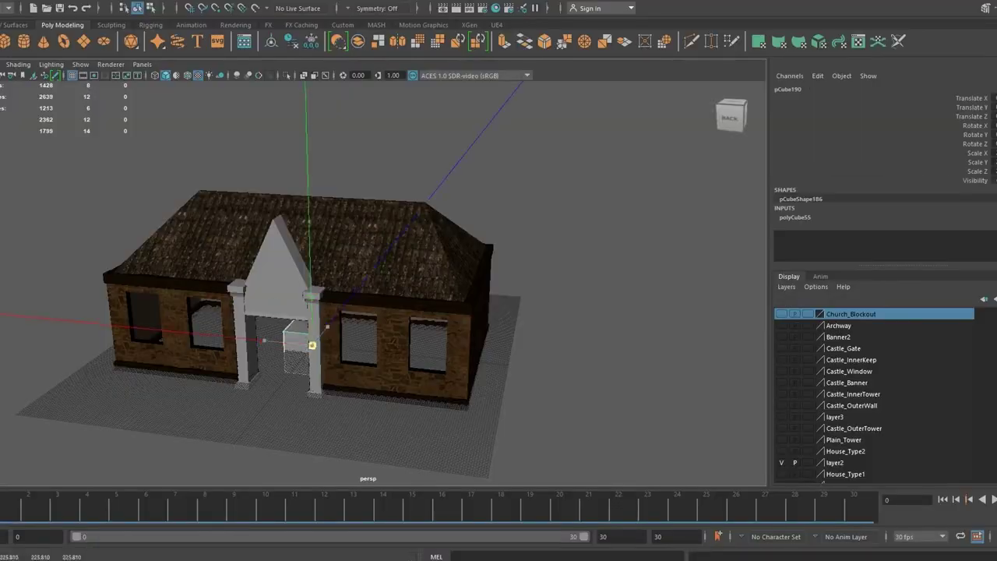
# Frame and select the new cube standing as the tower at the house's corner.
pyautogui.press('f')
pyautogui.moveTo(556, 296)
pyautogui.keyDown('alt'); pyautogui.mouseDown()
pyautogui.moveTo(374, 280)
pyautogui.moveTo(467, 280)
pyautogui.moveTo(436, 234)
pyautogui.moveTo(436, 156)
pyautogui.mouseUp(); pyautogui.keyUp('alt')
pyautogui.scroll(-3, 374, 296)
pyautogui.scroll(3, 389, 296)
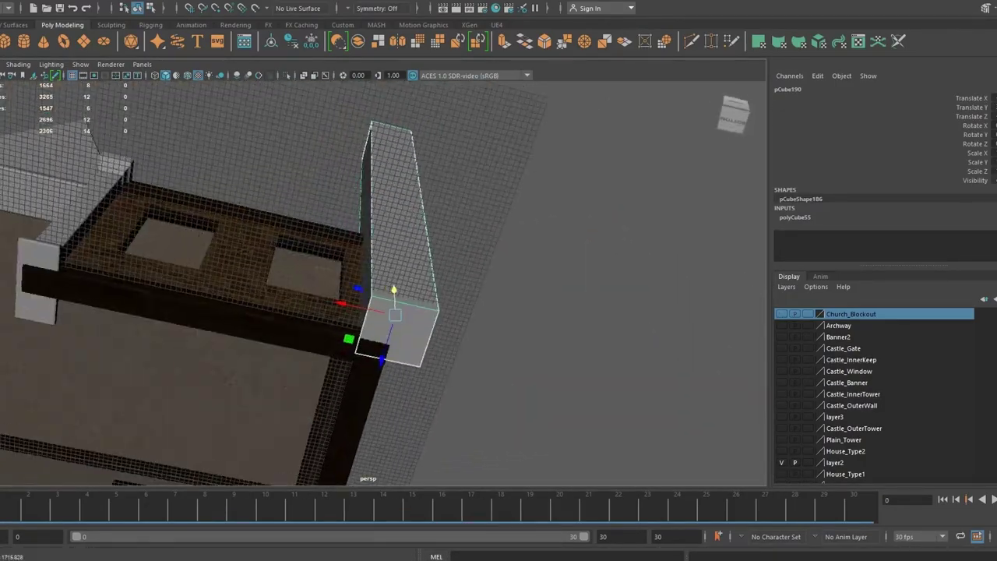
pyautogui.click(584, 351)
pyautogui.keyDown('alt'); pyautogui.moveTo(437, 234); pyautogui.dragTo(436, 328); pyautogui.keyUp('alt')
pyautogui.click(323, 168)
pyautogui.scroll(-3, 351, 234)
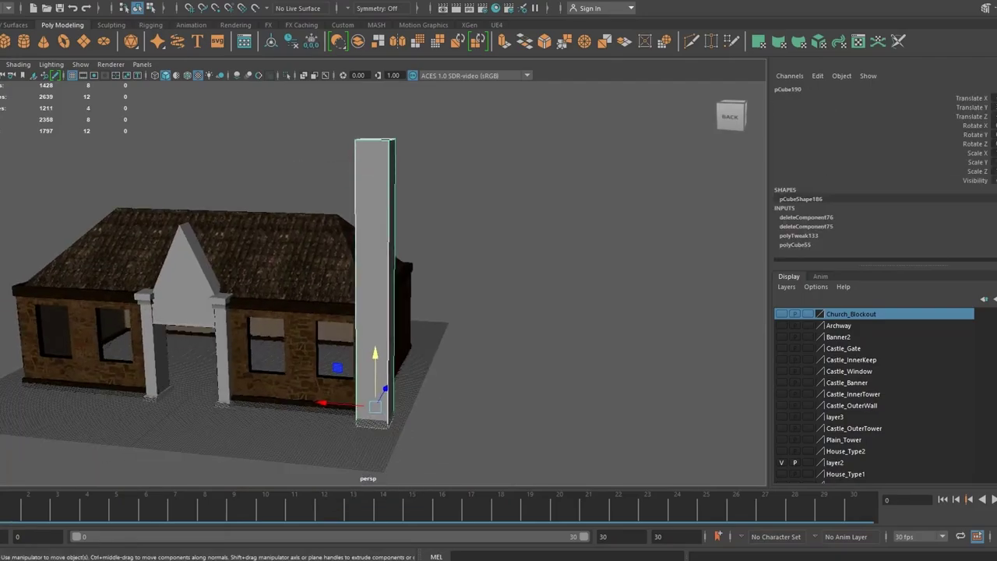
pyautogui.scroll(5, 374, 280)
pyautogui.scroll(3, 374, 281)
# Insert and position an edge loop across the tower shaft.
pyautogui.click(436, 260)
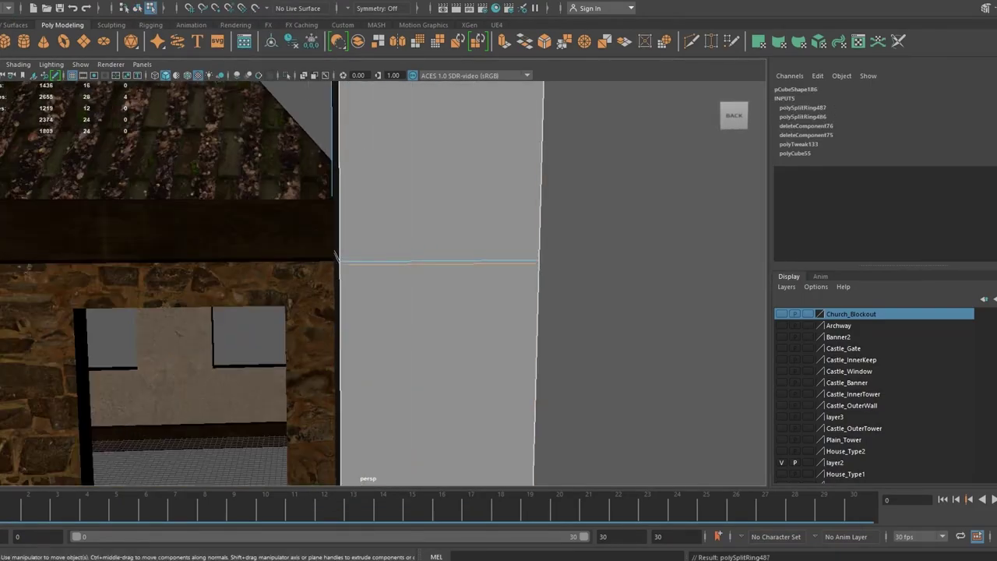
pyautogui.keyDown('alt'); pyautogui.moveTo(467, 281); pyautogui.dragTo(390, 281); pyautogui.keyUp('alt')
pyautogui.press('w')
pyautogui.keyDown('alt'); pyautogui.moveTo(390, 234); pyautogui.dragTo(436, 327); pyautogui.keyUp('alt')
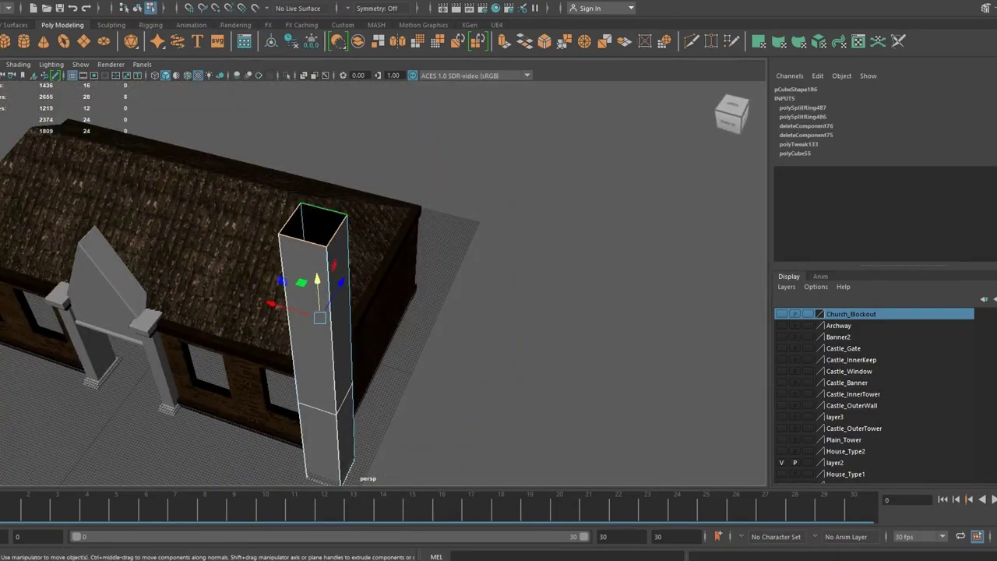
pyautogui.keyDown('alt'); pyautogui.moveTo(389, 233); pyautogui.dragTo(436, 233); pyautogui.keyUp('alt')
pyautogui.scroll(3, 366, 233)
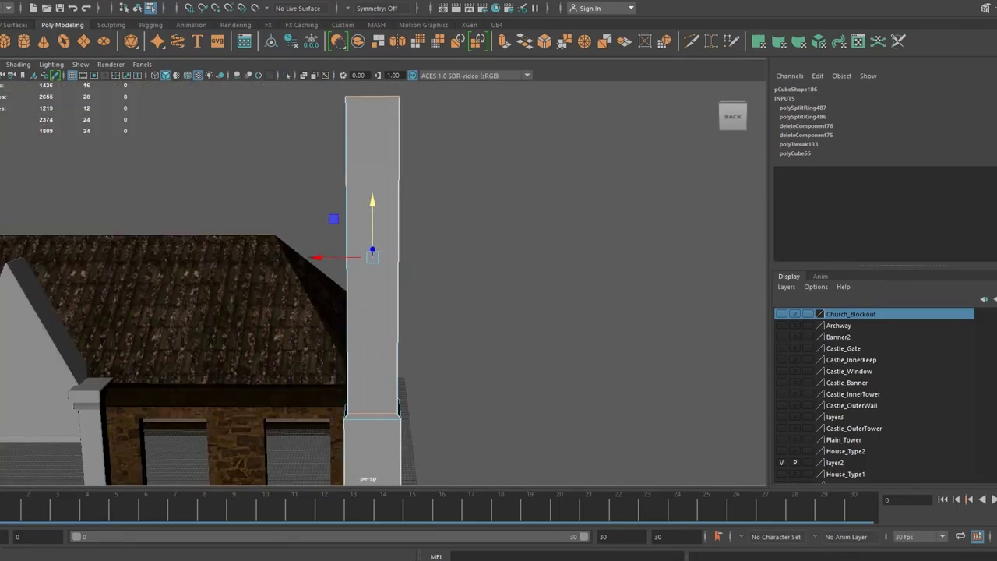
pyautogui.scroll(2, 366, 234)
pyautogui.rightClick(403, 192)
pyautogui.moveTo(480, 125)
pyautogui.keyDown('alt'); pyautogui.mouseDown()
pyautogui.moveTo(436, 234)
pyautogui.moveTo(468, 233)
pyautogui.mouseUp(); pyautogui.keyUp('alt')
pyautogui.click(356, 311)
pyautogui.scroll(4, 356, 311)
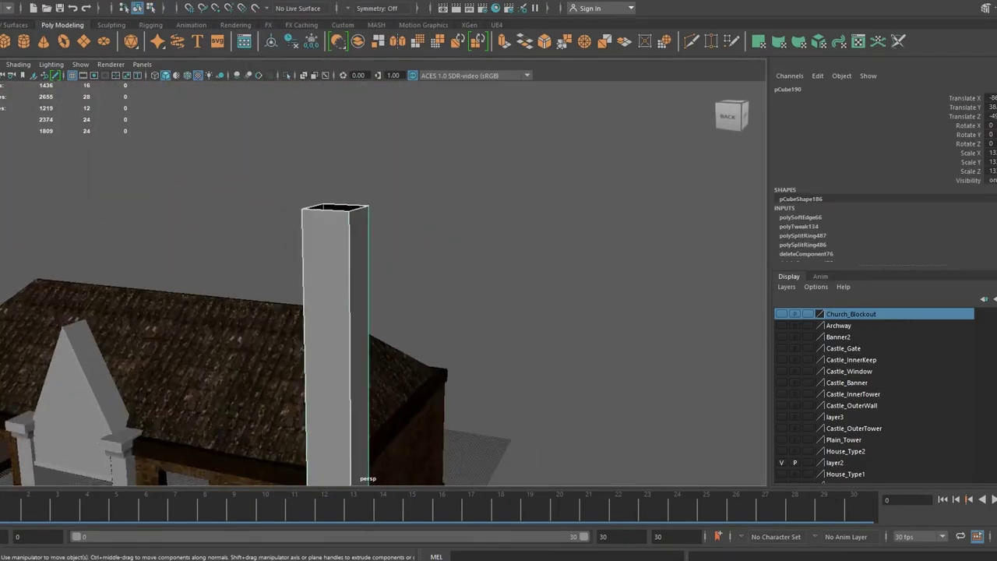
# Add edge loops near the tower top and scale them out into a stepped cap.
pyautogui.keyDown('shift'); pyautogui.moveTo(337, 190); pyautogui.dragTo(267, 80, button='right'); pyautogui.keyUp('shift')
pyautogui.click(337, 190)
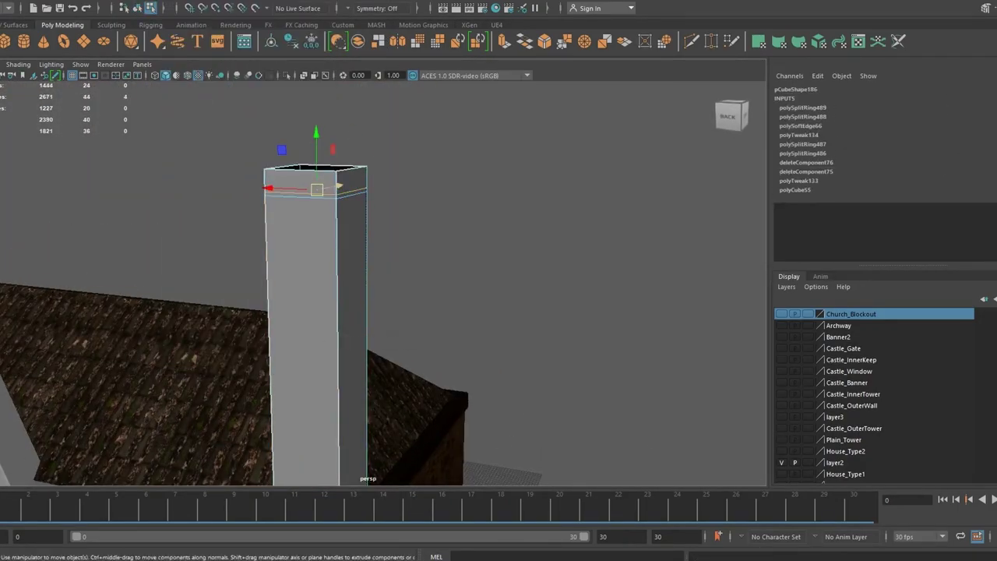
pyautogui.press('r')
pyautogui.keyDown('alt'); pyautogui.moveTo(467, 273); pyautogui.dragTo(421, 296); pyautogui.keyUp('alt')
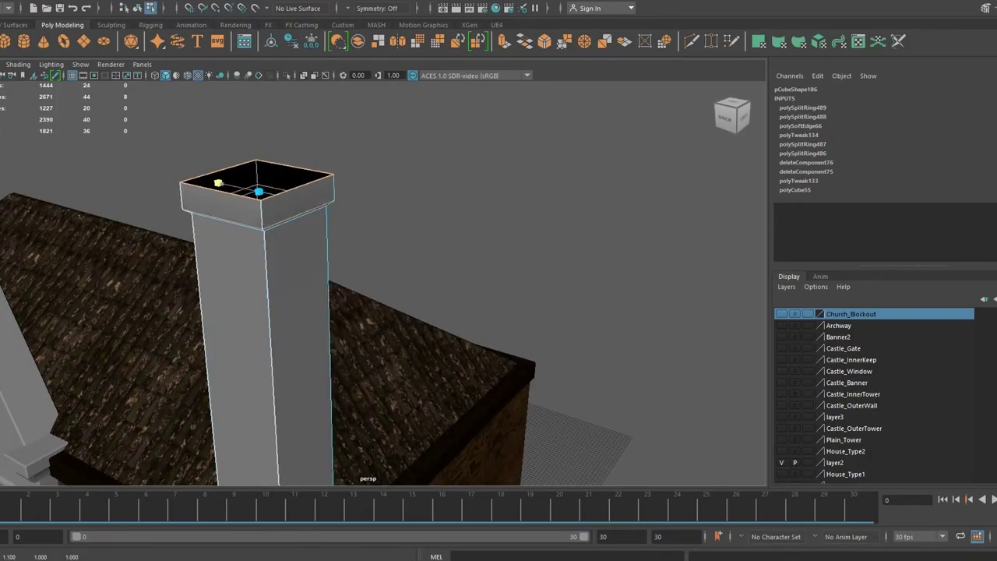
pyautogui.keyDown('alt'); pyautogui.moveTo(467, 272); pyautogui.dragTo(437, 195); pyautogui.keyUp('alt')
pyautogui.keyDown('shift'); pyautogui.moveTo(335, 125); pyautogui.dragTo(256, 36, button='right'); pyautogui.keyUp('shift')
pyautogui.click(360, 152)
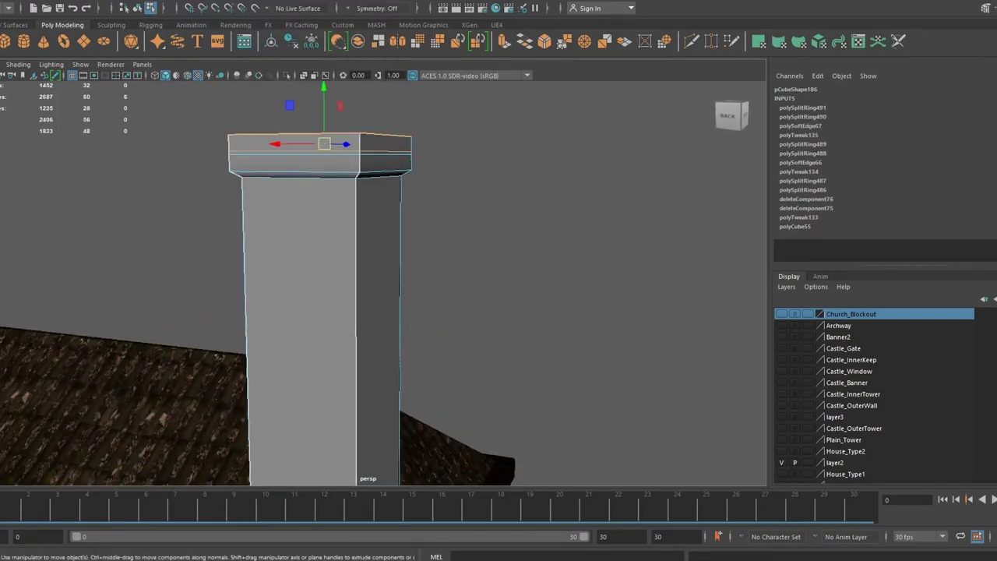
pyautogui.press('r')
pyautogui.keyDown('alt'); pyautogui.moveTo(467, 273); pyautogui.dragTo(452, 327); pyautogui.keyUp('alt')
pyautogui.keyDown('shift'); pyautogui.moveTo(335, 249); pyautogui.dragTo(334, 82, button='right'); pyautogui.keyUp('shift')
pyautogui.moveTo(468, 272)
pyautogui.keyDown('alt'); pyautogui.mouseDown()
pyautogui.moveTo(483, 257)
pyautogui.moveTo(436, 234)
pyautogui.mouseUp(); pyautogui.keyUp('alt')
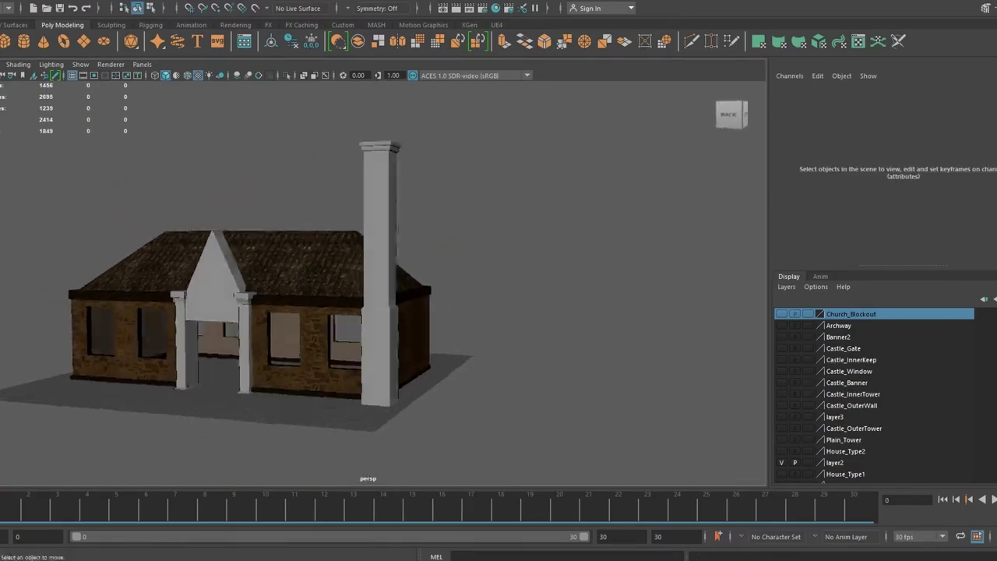
pyautogui.moveTo(378, 209); pyautogui.dragTo(433, 173, button='right')
pyautogui.moveTo(296, 211); pyautogui.dragTo(433, 379)
# Apply cylindrical UV projections to the tower shaft and its base.
pyautogui.moveTo(468, 273)
pyautogui.keyDown('alt'); pyautogui.mouseDown()
pyautogui.moveTo(498, 265)
pyautogui.moveTo(405, 257)
pyautogui.mouseUp(); pyautogui.keyUp('alt')
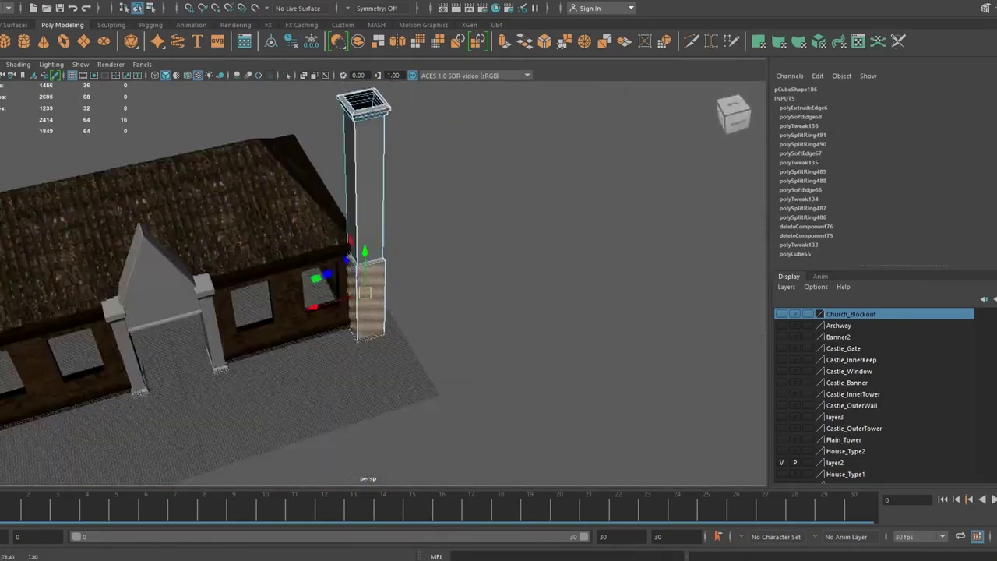
pyautogui.scroll(5, 358, 233)
pyautogui.moveTo(355, 229); pyautogui.dragTo(436, 133, button='right')
pyautogui.click(418, 122)
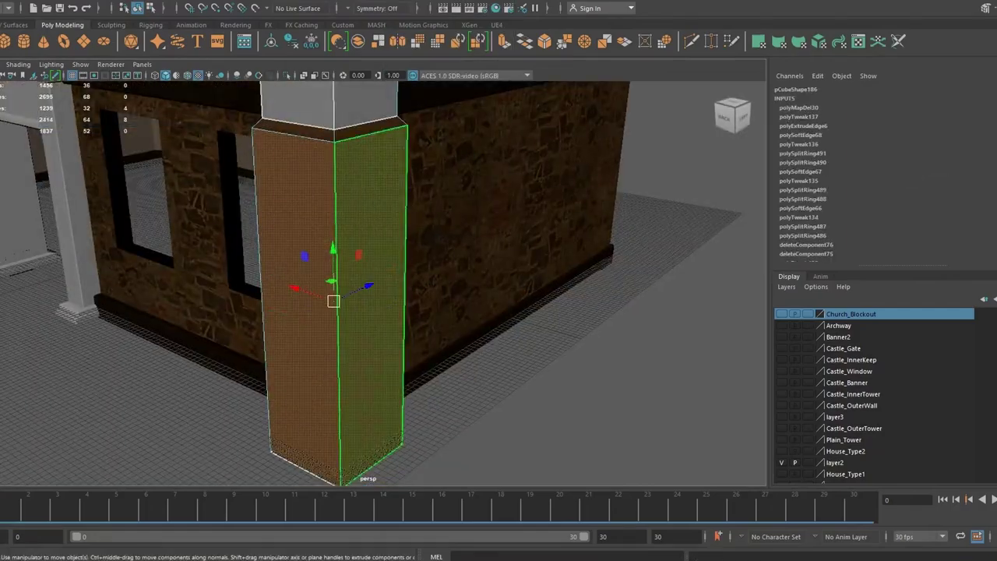
pyautogui.moveTo(468, 273)
pyautogui.keyDown('alt'); pyautogui.mouseDown()
pyautogui.moveTo(437, 249)
pyautogui.moveTo(467, 264)
pyautogui.mouseUp(); pyautogui.keyUp('alt')
pyautogui.moveTo(436, 257); pyautogui.dragTo(425, 106, button='right')
pyautogui.click(417, 121)
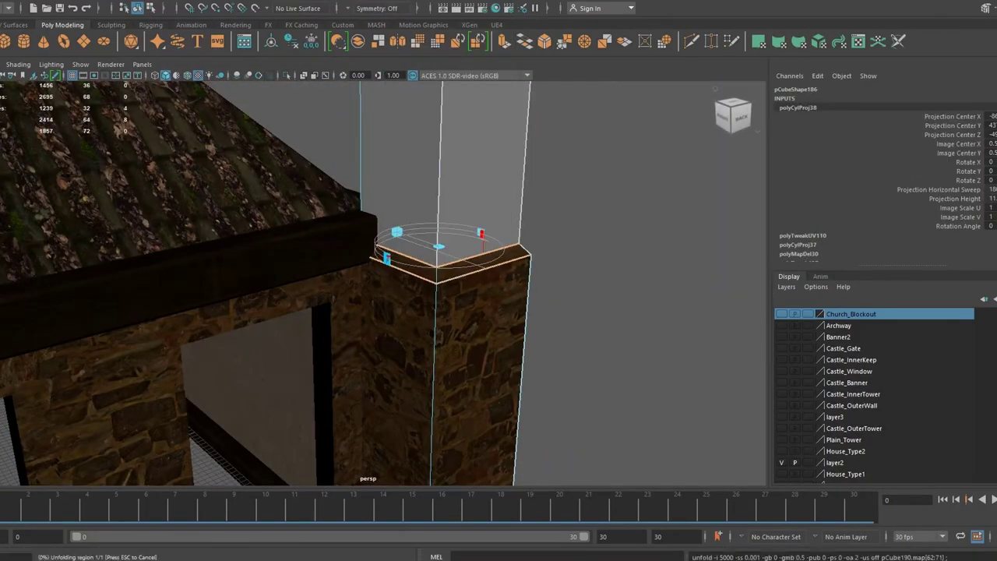
pyautogui.scroll(-10, 436, 257)
pyautogui.keyDown('alt'); pyautogui.moveTo(467, 273); pyautogui.dragTo(420, 265); pyautogui.keyUp('alt')
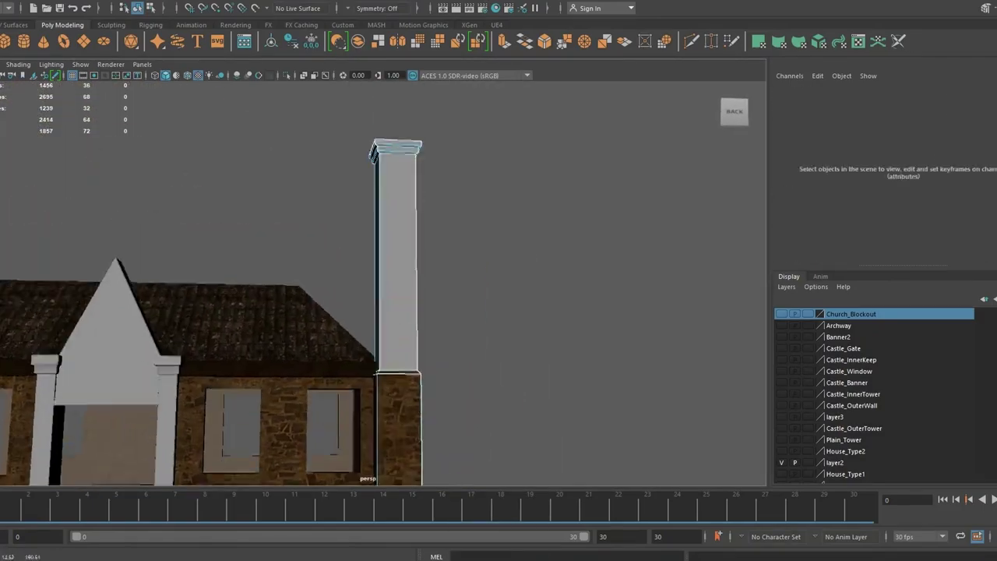
# Assign lambert6 to the tower and reapply cylindrical and planar UV projections.
pyautogui.moveTo(519, 190); pyautogui.dragTo(389, 300)
pyautogui.moveTo(387, 210); pyautogui.dragTo(498, 392, button='right')
pyautogui.keyDown('shift'); pyautogui.moveTo(405, 233); pyautogui.dragTo(423, 213, button='right'); pyautogui.keyUp('shift')
pyautogui.keyDown('alt'); pyautogui.moveTo(467, 273); pyautogui.dragTo(421, 265); pyautogui.keyUp('alt')
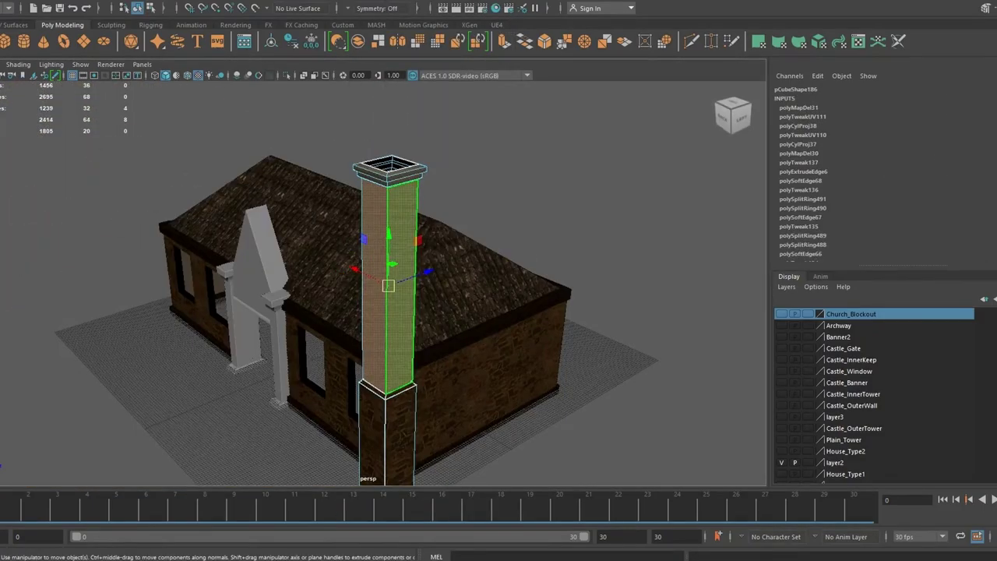
pyautogui.scroll(5, 437, 257)
pyautogui.scroll(5, 436, 257)
pyautogui.scroll(-5, 436, 281)
pyautogui.press('r')
pyautogui.scroll(2, 444, 312)
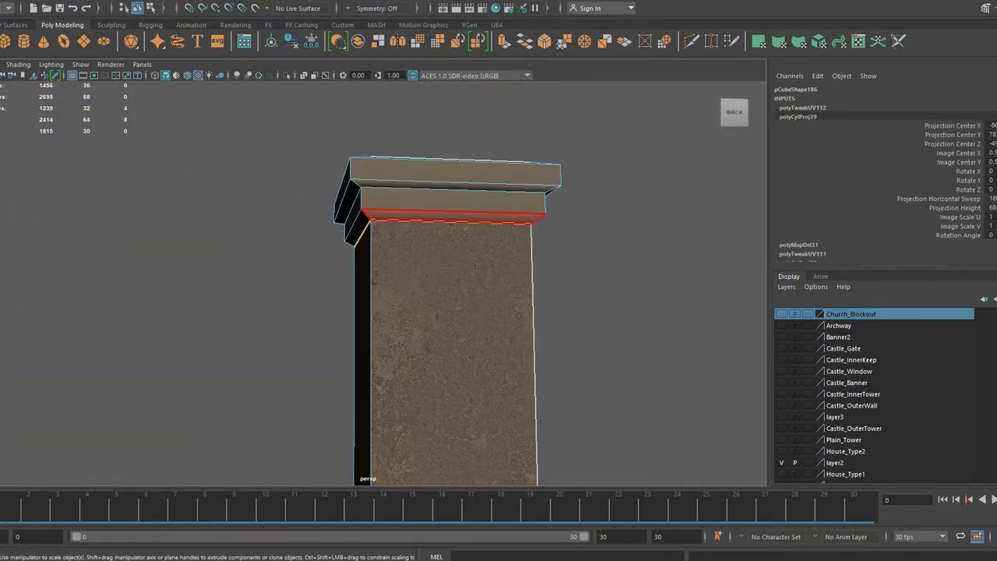
pyautogui.press('space')
pyautogui.press('space')
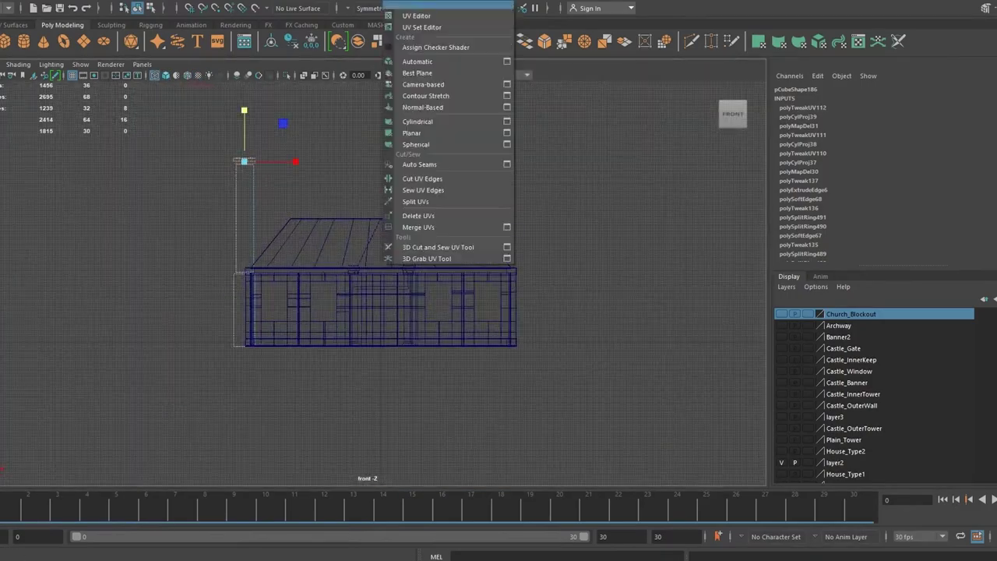
pyautogui.click(425, 109)
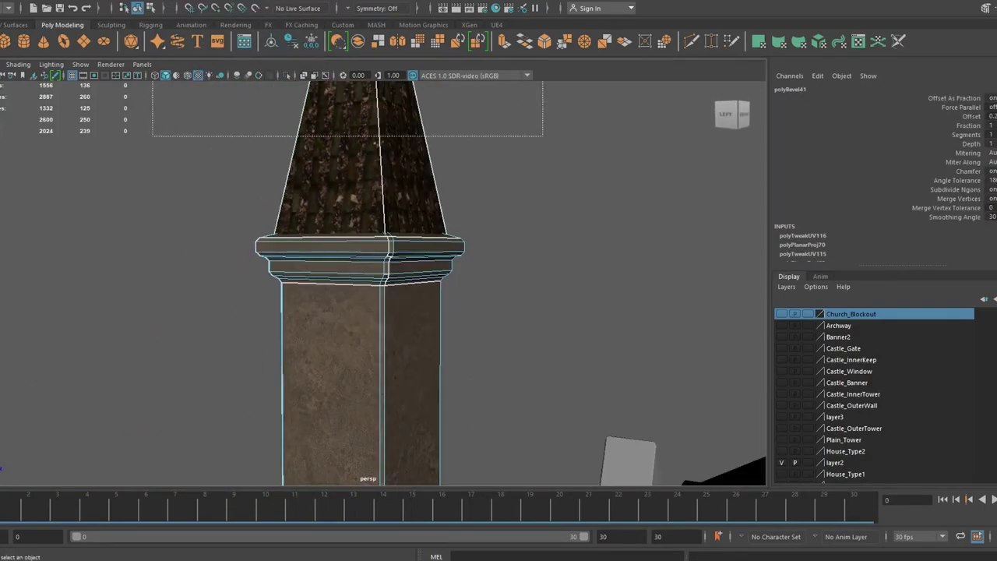
# Bevel the selected spire edges, inspect them from above, then clear the selection.
pyautogui.click(204, 36)
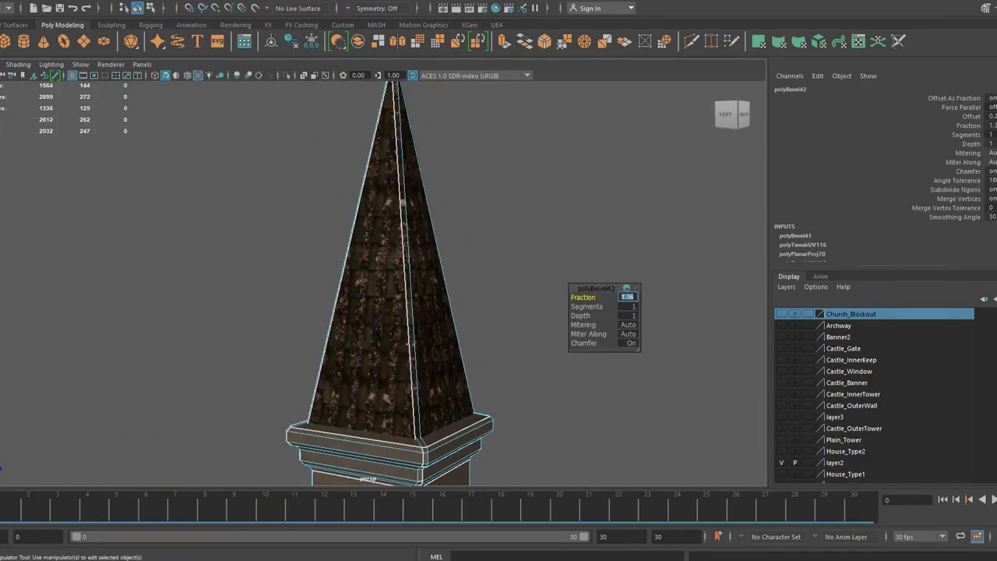
pyautogui.press('q')
pyautogui.press('w')
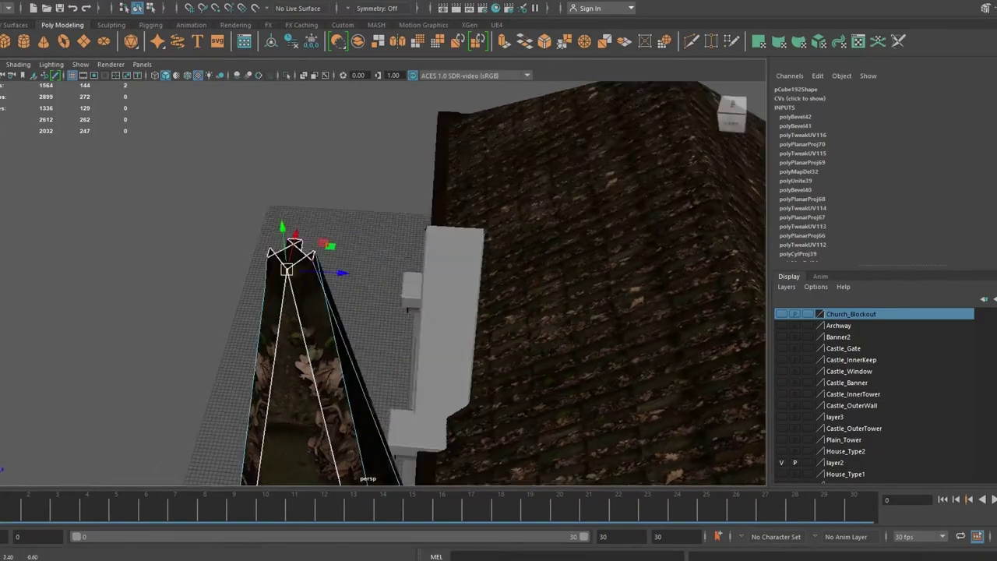
pyautogui.keyDown('alt'); pyautogui.moveTo(436, 281); pyautogui.dragTo(374, 328); pyautogui.keyUp('alt')
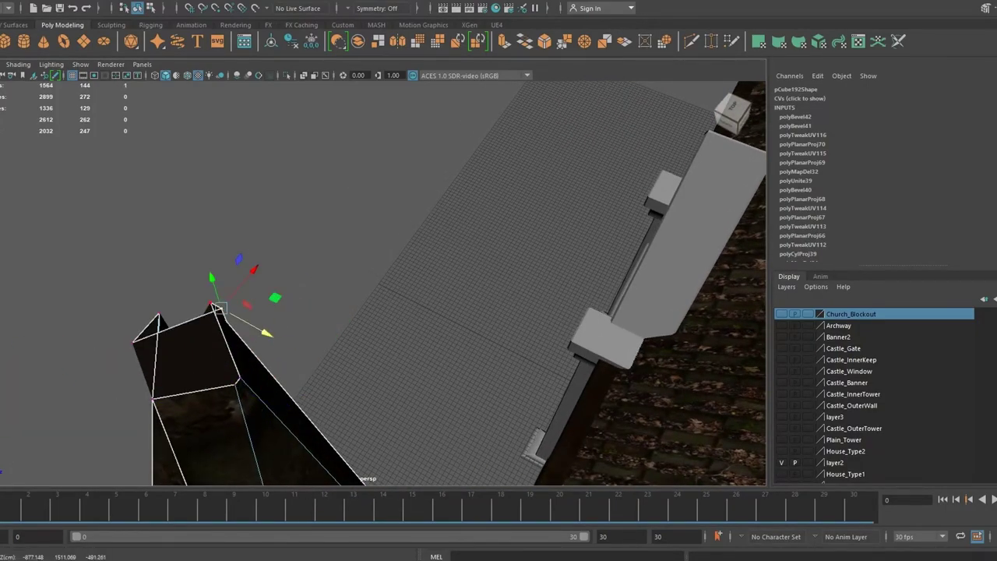
pyautogui.hotkey('ctrl', 'z')
pyautogui.hotkey('ctrl', 'z')
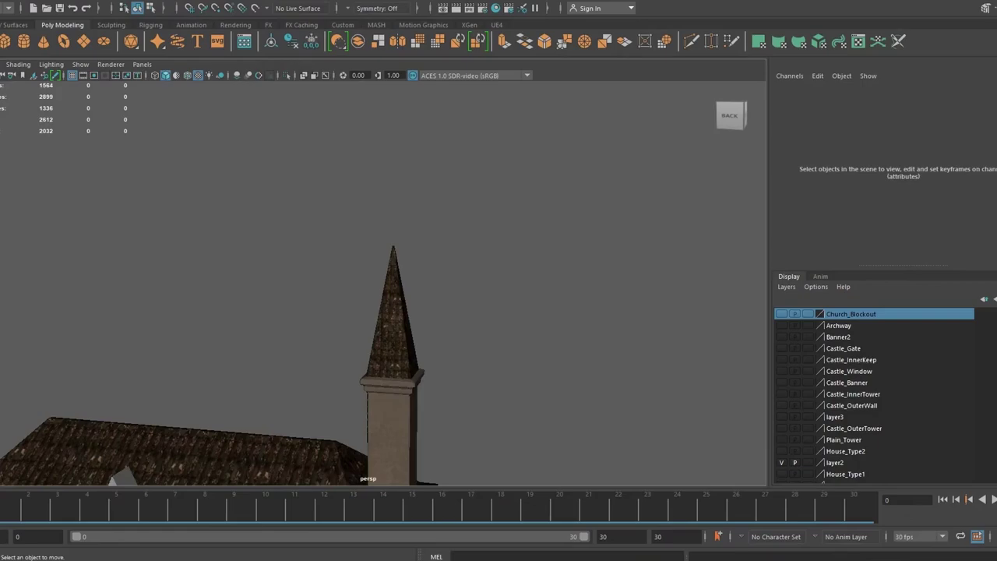
pyautogui.hotkey('ctrl', 'z')
pyautogui.hotkey('ctrl', 'z')
pyautogui.hotkey('ctrl', 'z')
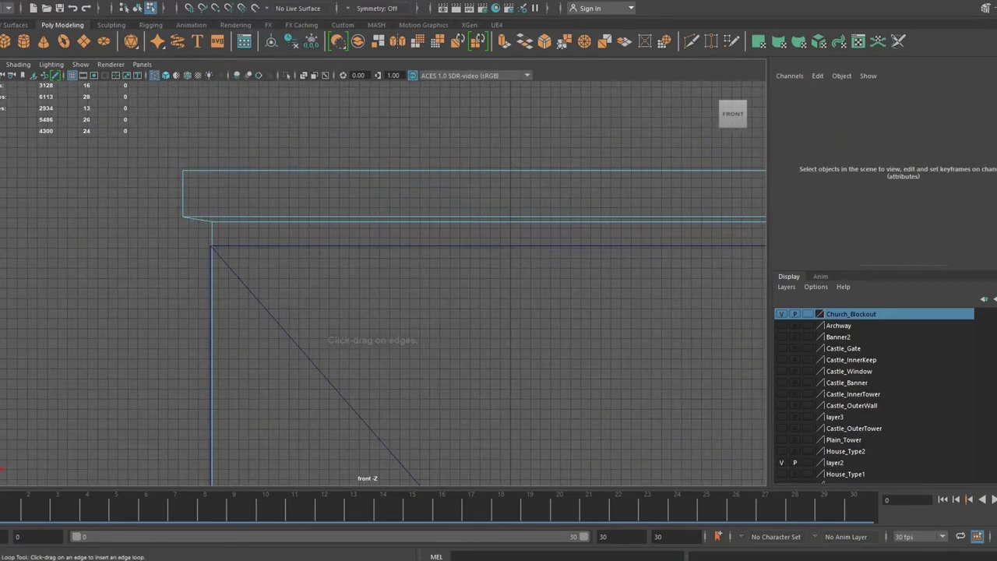
# Scale the new box into a slim block atop the central tower.
pyautogui.press('r')
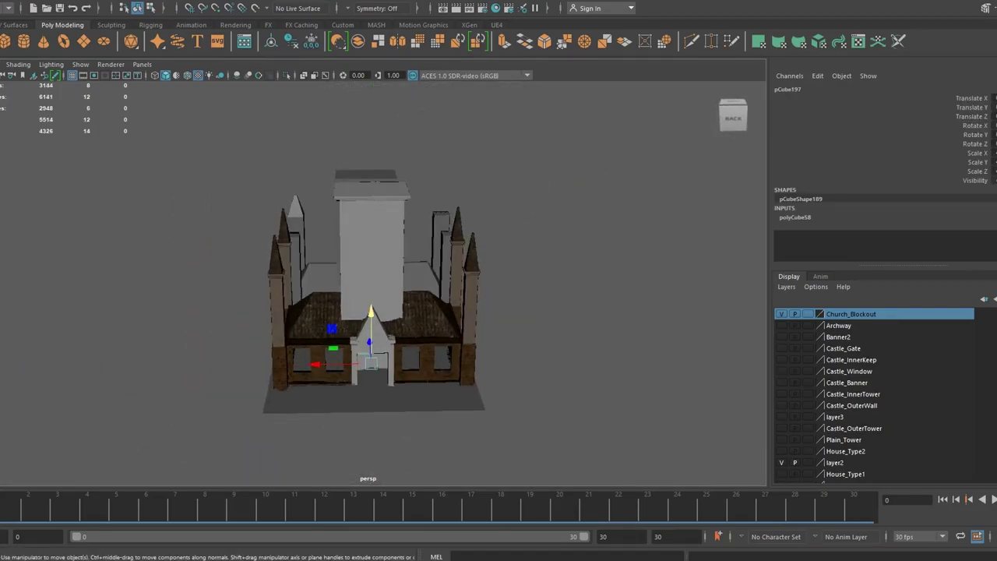
# Delete the box's bottom face.
pyautogui.press('f')
pyautogui.keyDown('alt'); pyautogui.moveTo(374, 281); pyautogui.dragTo(436, 234); pyautogui.keyUp('alt')
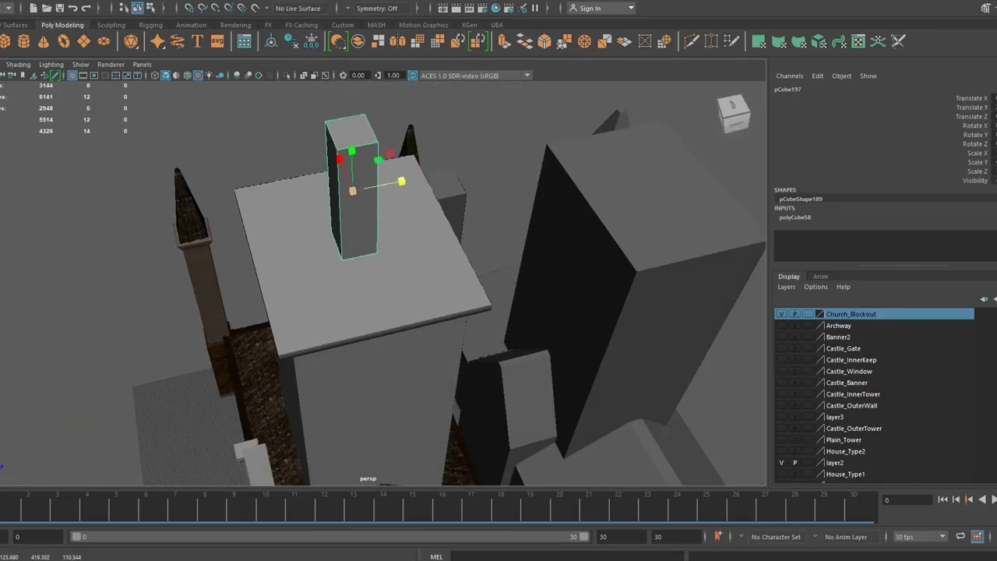
pyautogui.keyDown('alt'); pyautogui.moveTo(373, 280); pyautogui.dragTo(327, 233); pyautogui.keyUp('alt')
pyautogui.press('w')
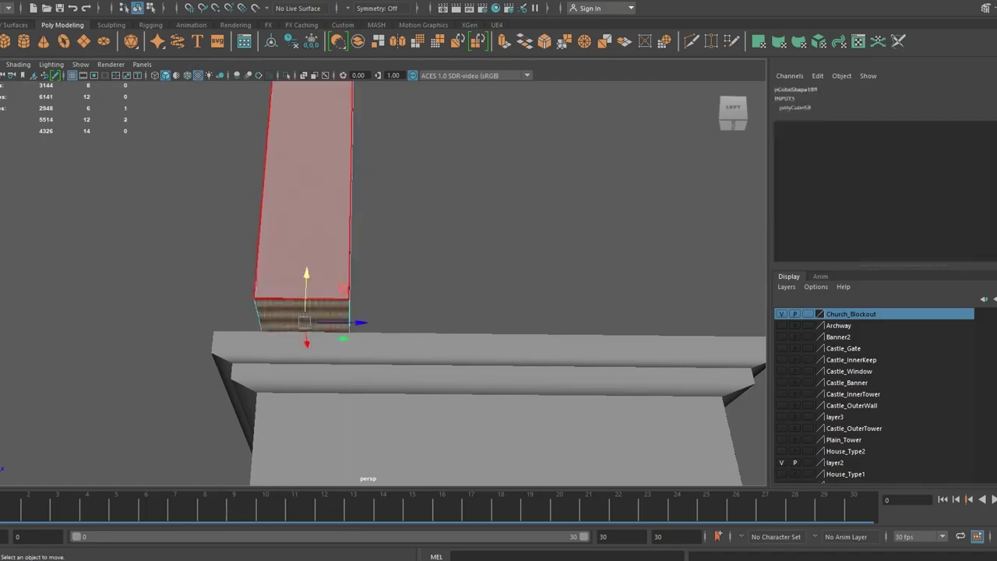
pyautogui.press('Delete')
pyautogui.keyDown('alt'); pyautogui.moveTo(374, 281); pyautogui.dragTo(436, 234); pyautogui.keyUp('alt')
pyautogui.press('r')
# Insert two edge loops across the pillar's upper part near its top.
pyautogui.moveTo(374, 281)
pyautogui.keyDown('alt'); pyautogui.mouseDown()
pyautogui.moveTo(436, 328)
pyautogui.moveTo(483, 327)
pyautogui.mouseUp(); pyautogui.keyUp('alt')
pyautogui.press('w')
pyautogui.scroll(-3, 371, 286)
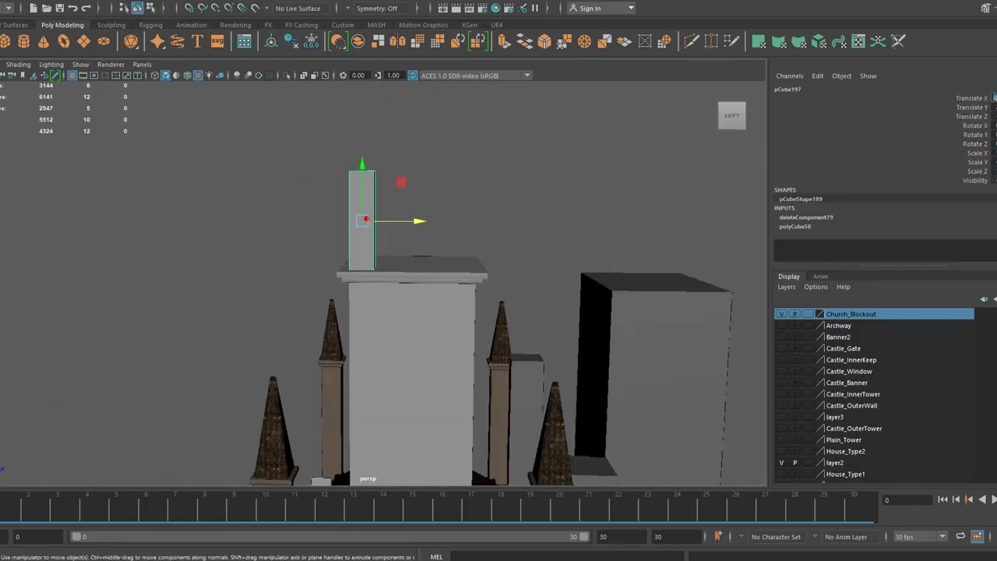
pyautogui.keyDown('alt'); pyautogui.moveTo(374, 281); pyautogui.dragTo(437, 280); pyautogui.keyUp('alt')
pyautogui.keyDown('shift'); pyautogui.moveTo(407, 151); pyautogui.dragTo(312, 92, button='right'); pyautogui.keyUp('shift')
pyautogui.scroll(3, 405, 234)
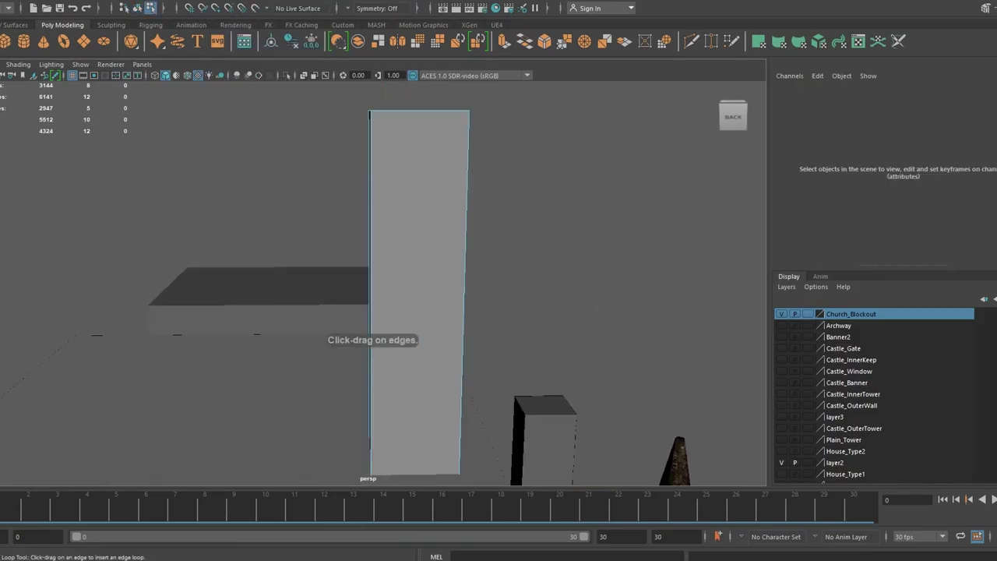
pyautogui.click(359, 162)
# Widen the pillar's top section into a cap and give its edges hard shading.
pyautogui.press('space')
pyautogui.moveTo(234, 193); pyautogui.dragTo(412, 269)
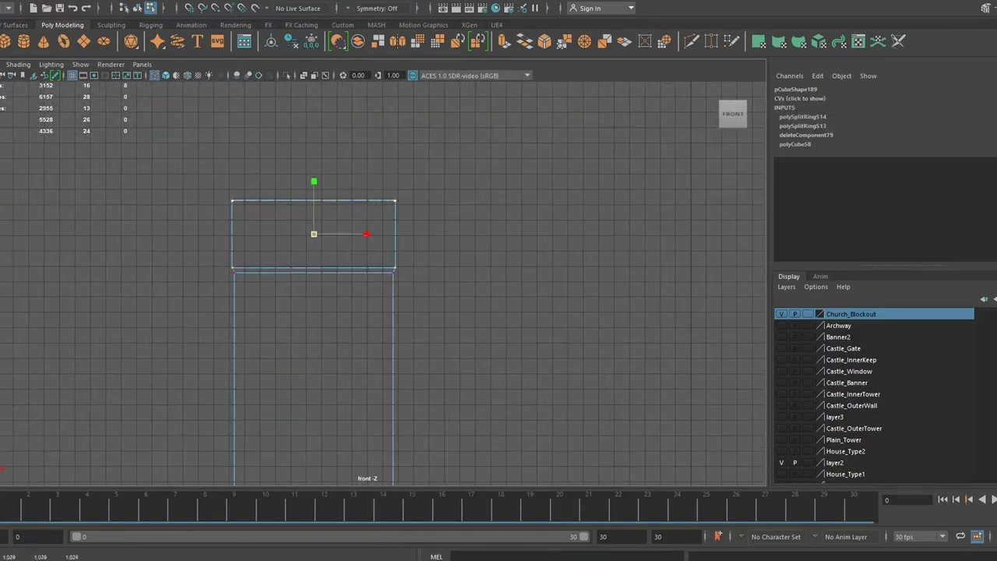
pyautogui.press('space')
pyautogui.press('space')
pyautogui.keyDown('shift'); pyautogui.moveTo(400, 156); pyautogui.dragTo(334, 105, button='right'); pyautogui.keyUp('shift')
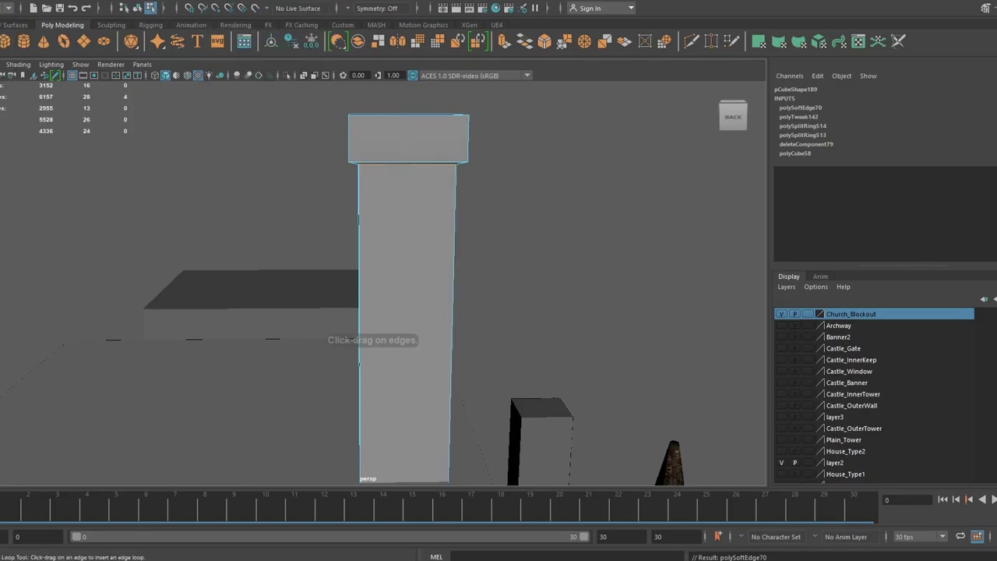
pyautogui.press('w')
pyautogui.press('space')
pyautogui.press('space')
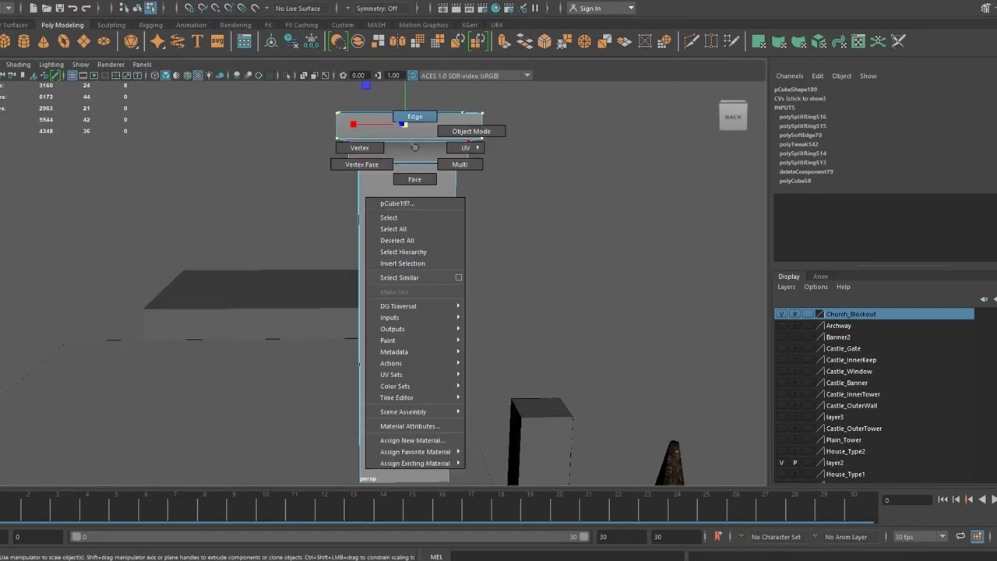
pyautogui.keyDown('shift'); pyautogui.moveTo(400, 122); pyautogui.dragTo(351, 123, button='right'); pyautogui.keyUp('shift')
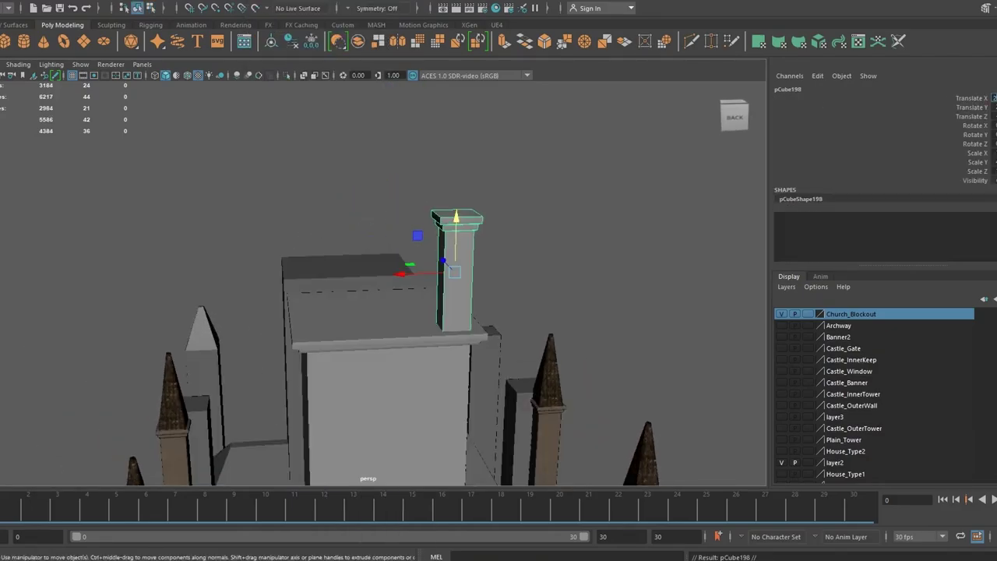
# Select the pillars standing on the tower top.
pyautogui.click(735, 116)
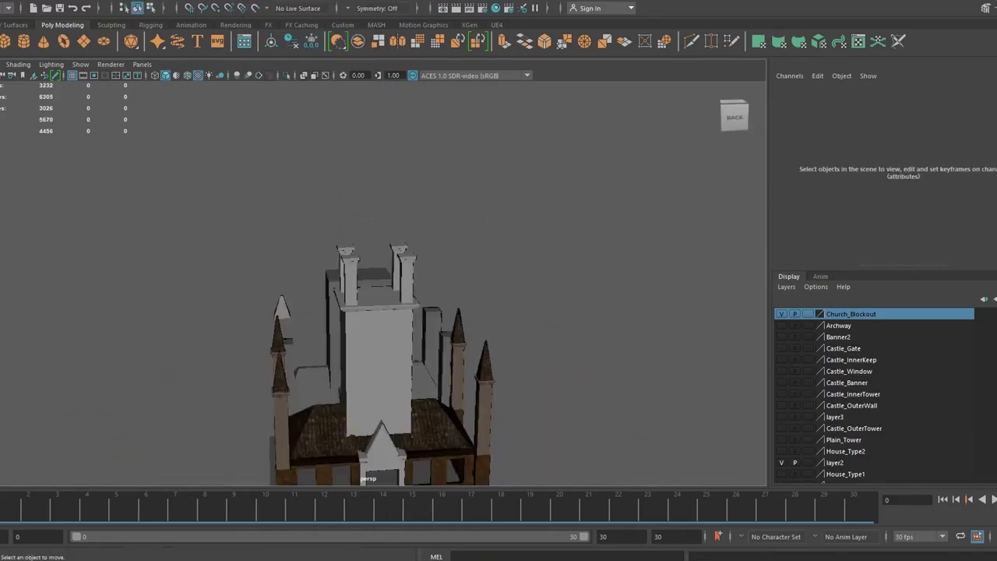
pyautogui.moveTo(317, 206); pyautogui.dragTo(493, 279)
pyautogui.press('F8')
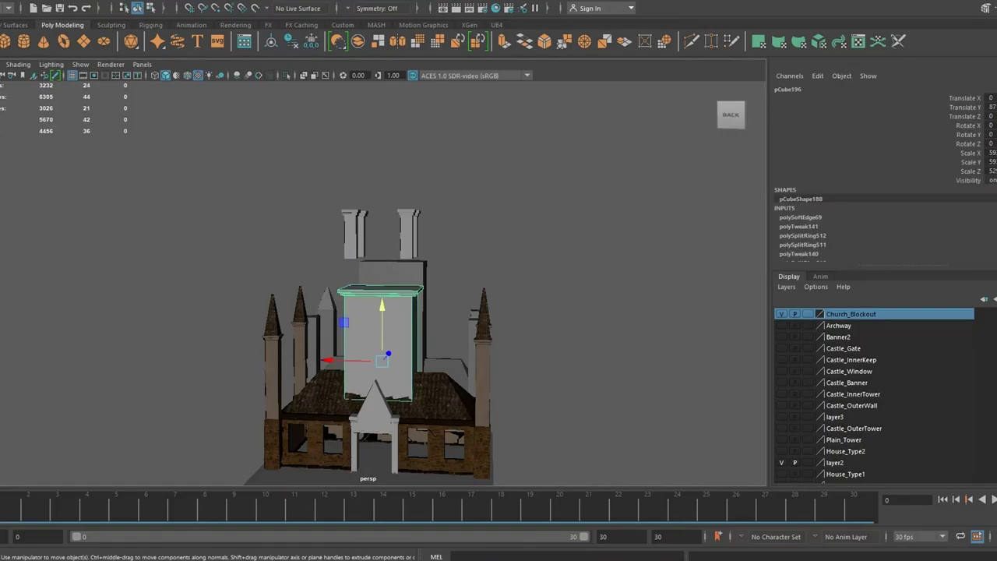
pyautogui.hotkey('ctrl', 'z')
pyautogui.hotkey('ctrl', 'z')
pyautogui.hotkey('ctrl', 'z')
# Scale the new box into a slab over the pillars and cut two edge loops for a stepped profile.
pyautogui.hotkey('shift', 'z')
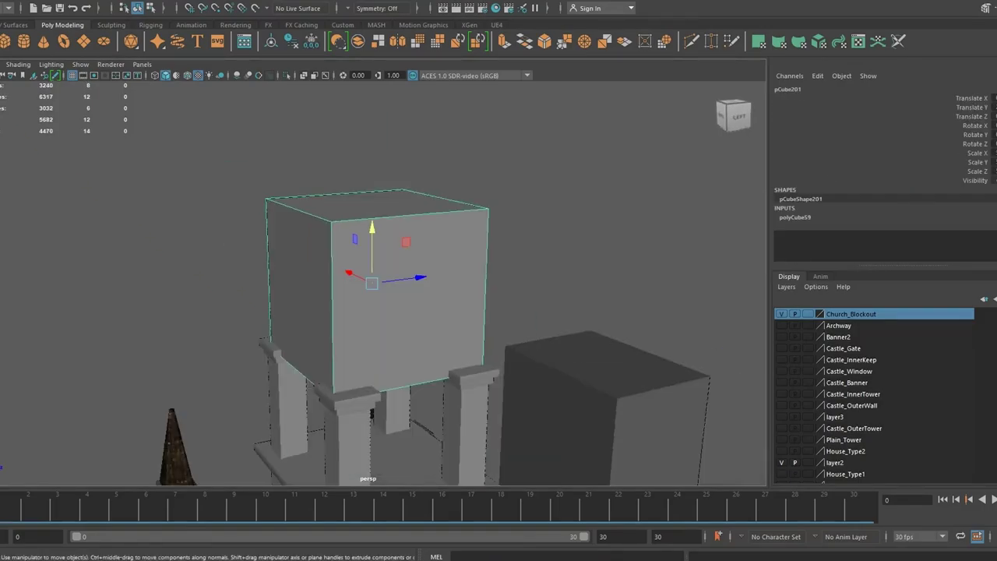
pyautogui.hotkey('shift', 'z')
pyautogui.hotkey('shift', 'z')
pyautogui.hotkey('shift', 'z')
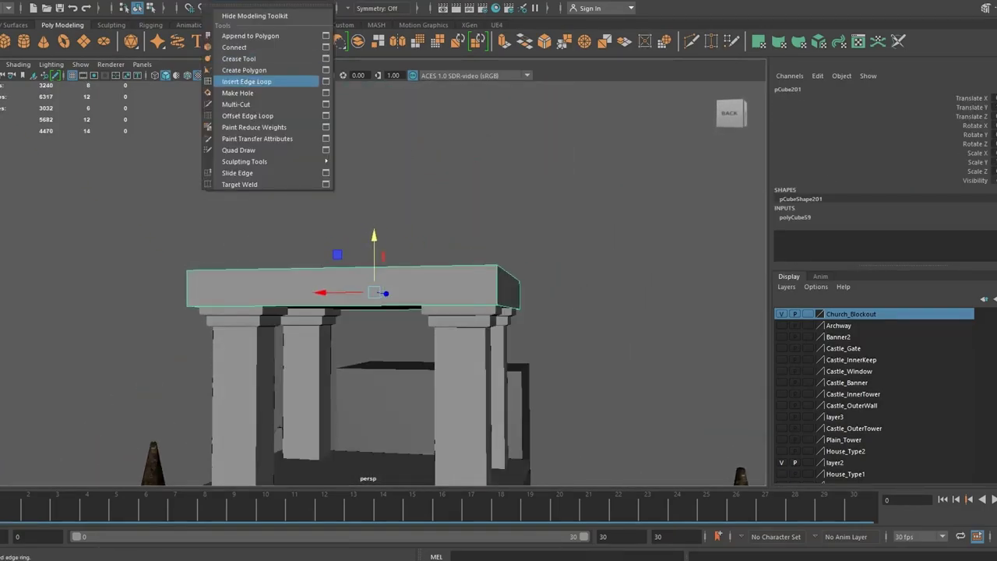
pyautogui.click(249, 122)
pyautogui.click(234, 327)
pyautogui.scroll(2, 385, 280)
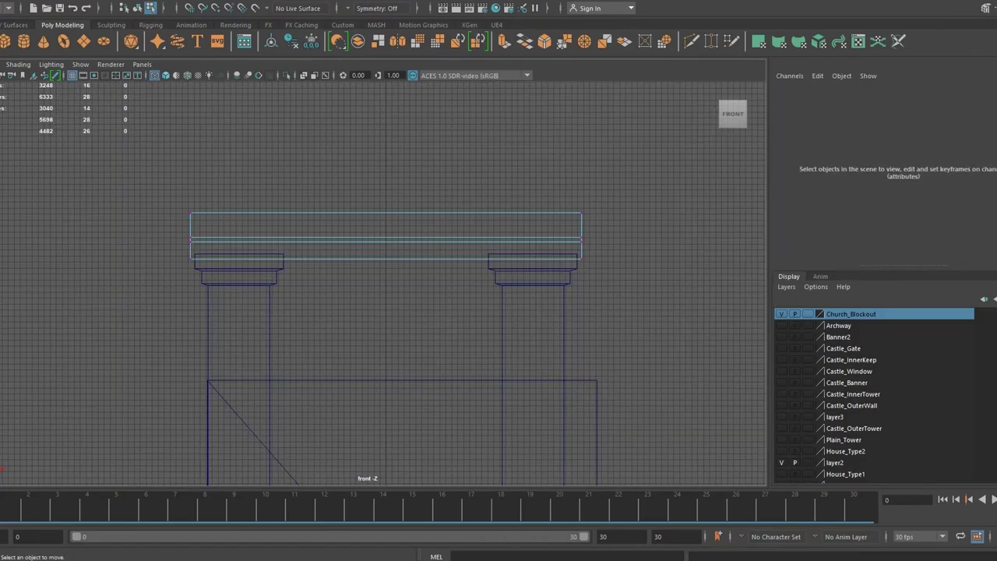
pyautogui.click(247, 81)
pyautogui.click(602, 226)
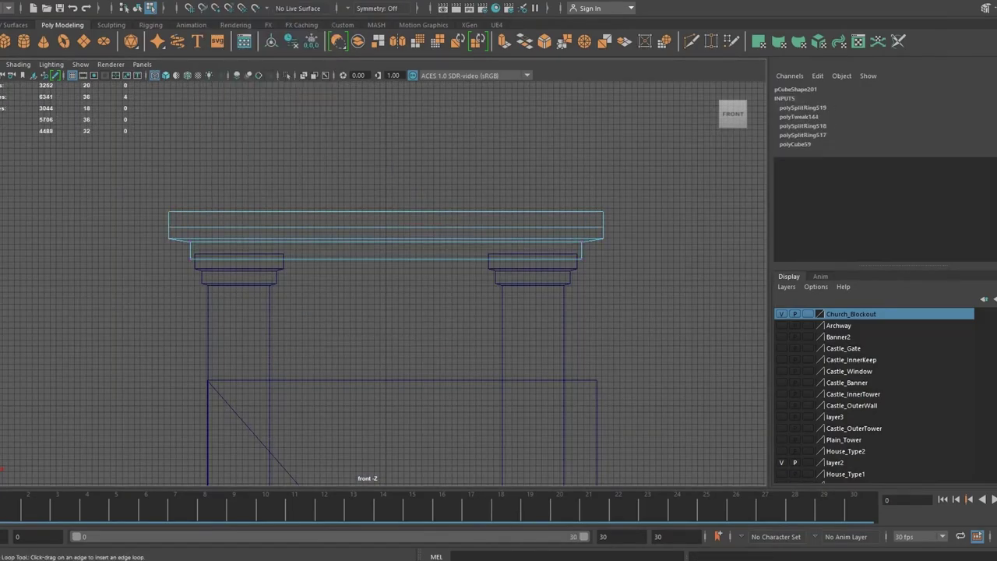
pyautogui.press('space')
pyautogui.press('space')
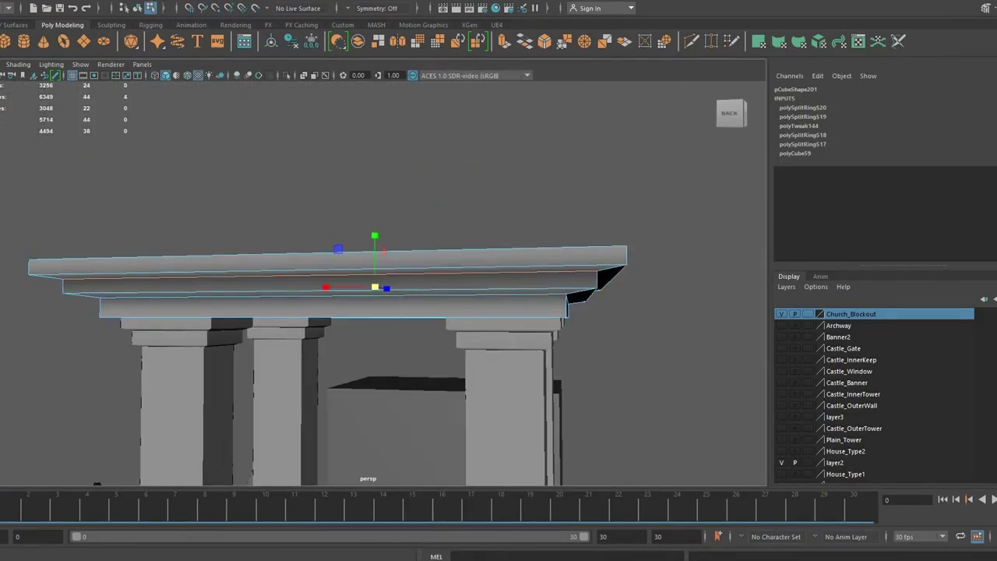
pyautogui.scroll(-5, 374, 311)
pyautogui.keyDown('alt'); pyautogui.moveTo(374, 312); pyautogui.dragTo(468, 312); pyautogui.keyUp('alt')
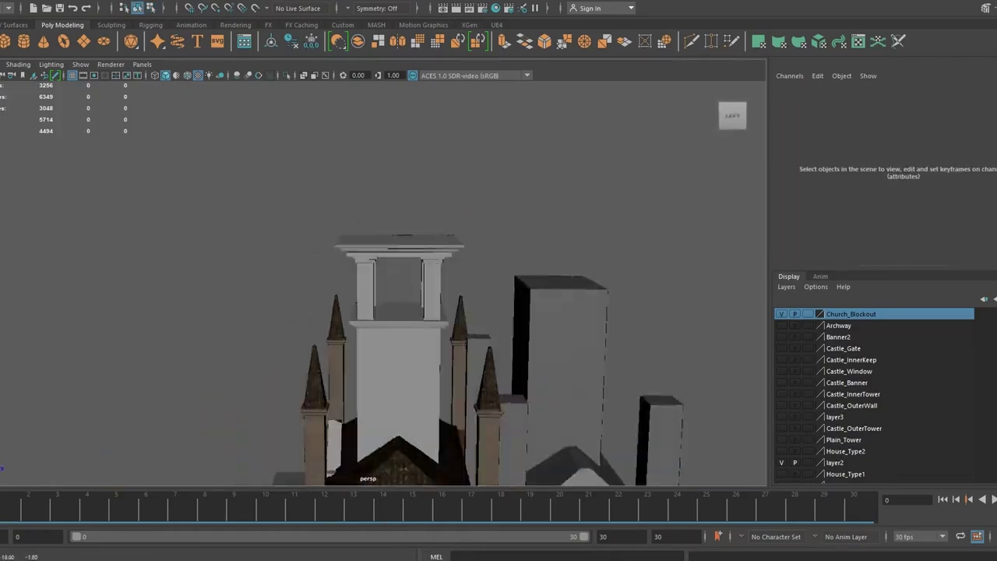
pyautogui.scroll(5, 436, 312)
pyautogui.scroll(-3, 374, 311)
pyautogui.moveTo(374, 311)
pyautogui.keyDown('alt'); pyautogui.mouseDown()
pyautogui.moveTo(436, 312)
pyautogui.moveTo(467, 351)
pyautogui.mouseUp(); pyautogui.keyUp('alt')
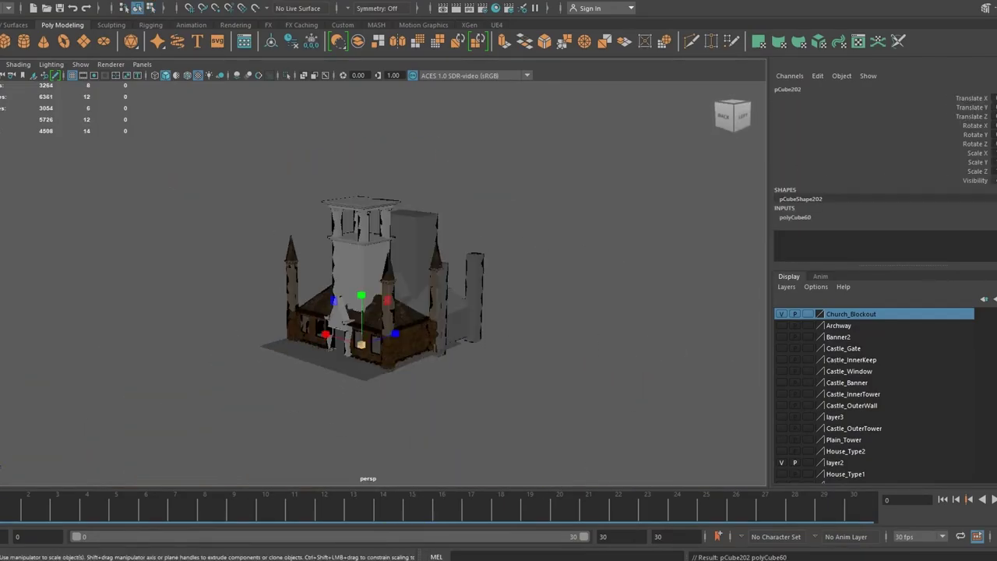
# Delete the new box's bottom face to shape the belfry's pyramid roof.
pyautogui.press('Delete')
pyautogui.keyDown('alt'); pyautogui.moveTo(374, 311); pyautogui.dragTo(406, 272); pyautogui.keyUp('alt')
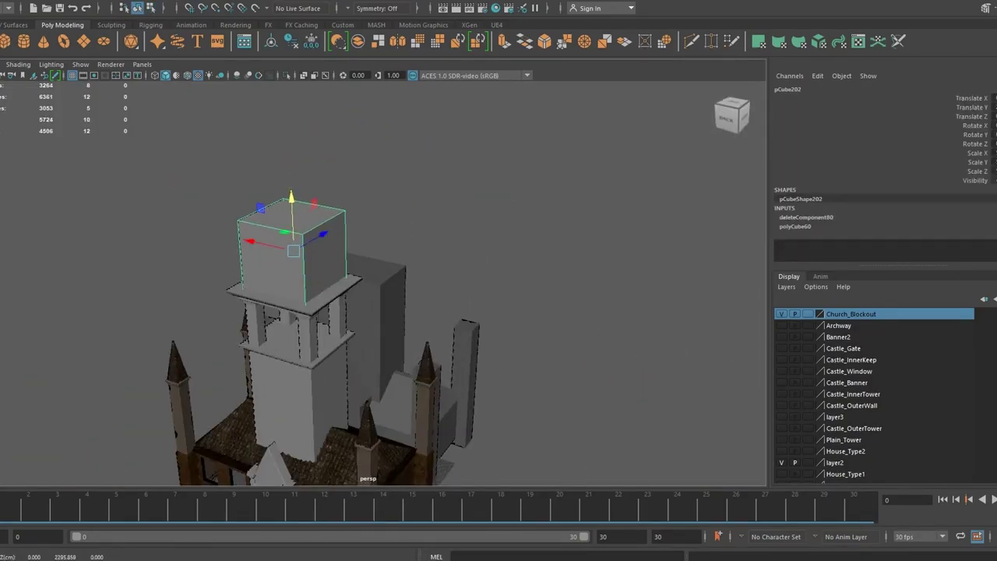
pyautogui.press('f')
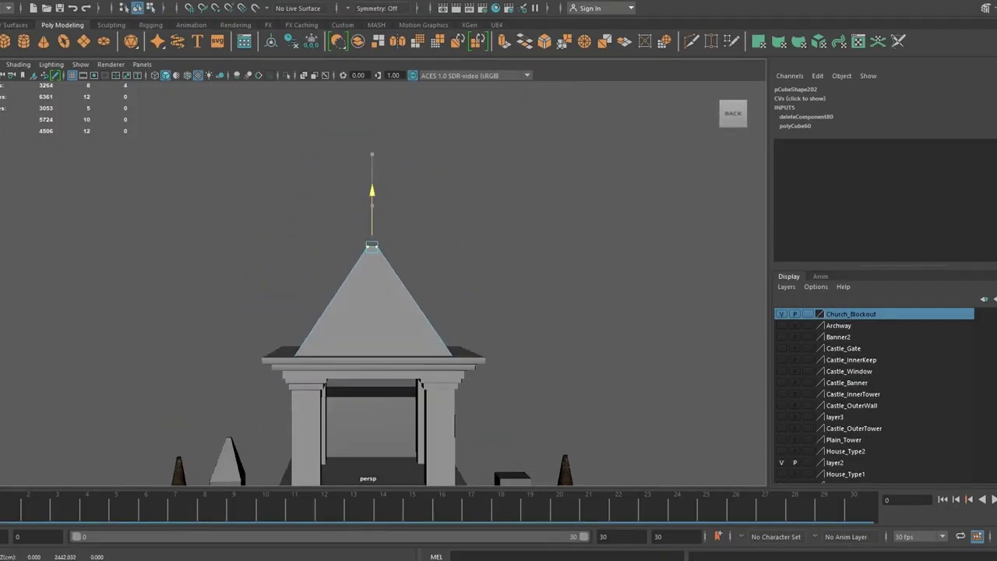
pyautogui.keyDown('alt'); pyautogui.moveTo(374, 273); pyautogui.dragTo(398, 335); pyautogui.keyUp('alt')
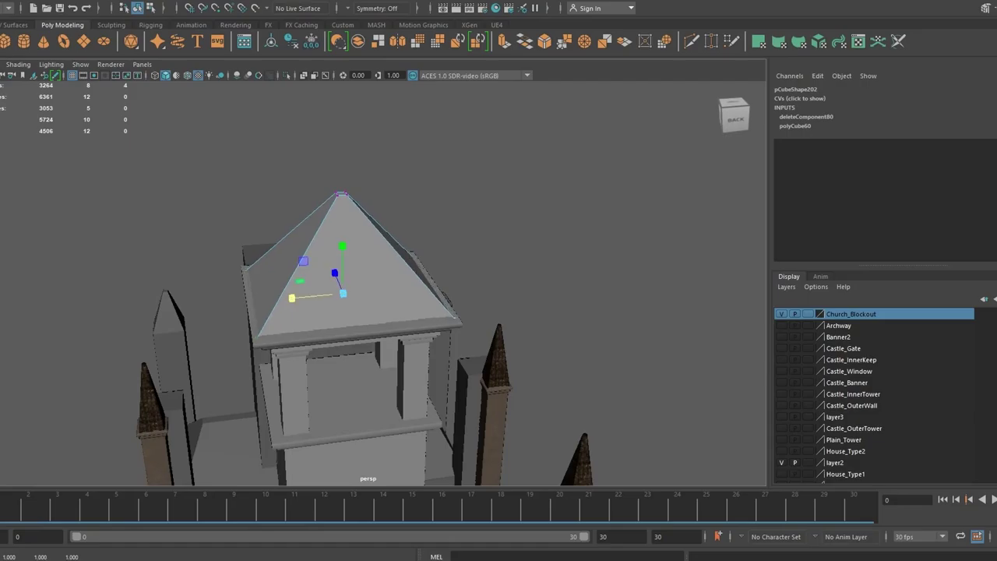
pyautogui.keyDown('alt'); pyautogui.moveTo(374, 273); pyautogui.dragTo(374, 233); pyautogui.keyUp('alt')
# Assign the existing Concrete material to the tall tower block.
pyautogui.keyDown('alt'); pyautogui.moveTo(374, 234); pyautogui.dragTo(327, 202, button='right'); pyautogui.keyUp('alt')
pyautogui.rightClick(325, 205)
pyautogui.click(623, 351)
pyautogui.keyDown('alt'); pyautogui.moveTo(374, 272); pyautogui.dragTo(436, 272, button='right'); pyautogui.keyUp('alt')
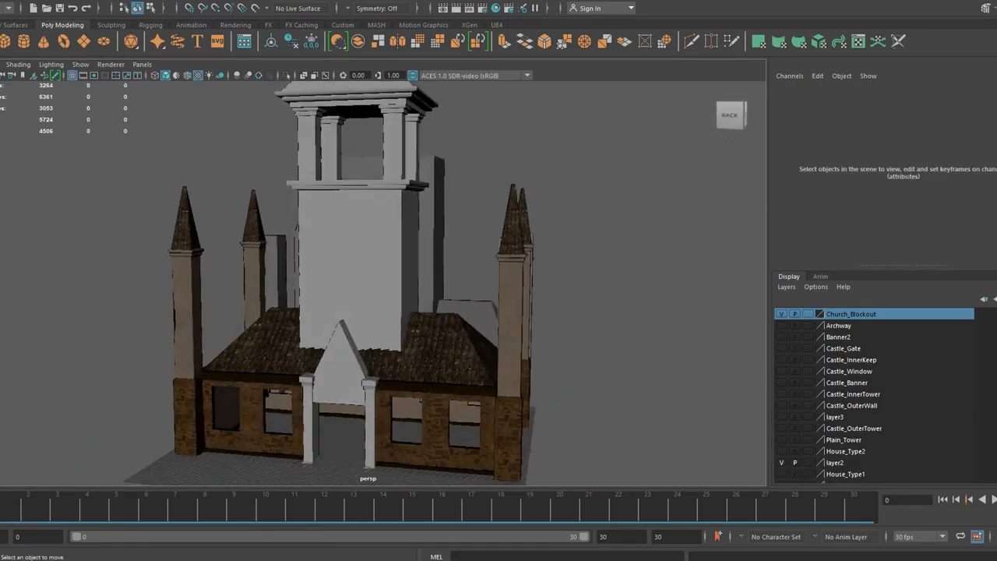
pyautogui.click(358, 257)
pyautogui.keyDown('alt'); pyautogui.moveTo(390, 273); pyautogui.dragTo(498, 249); pyautogui.keyUp('alt')
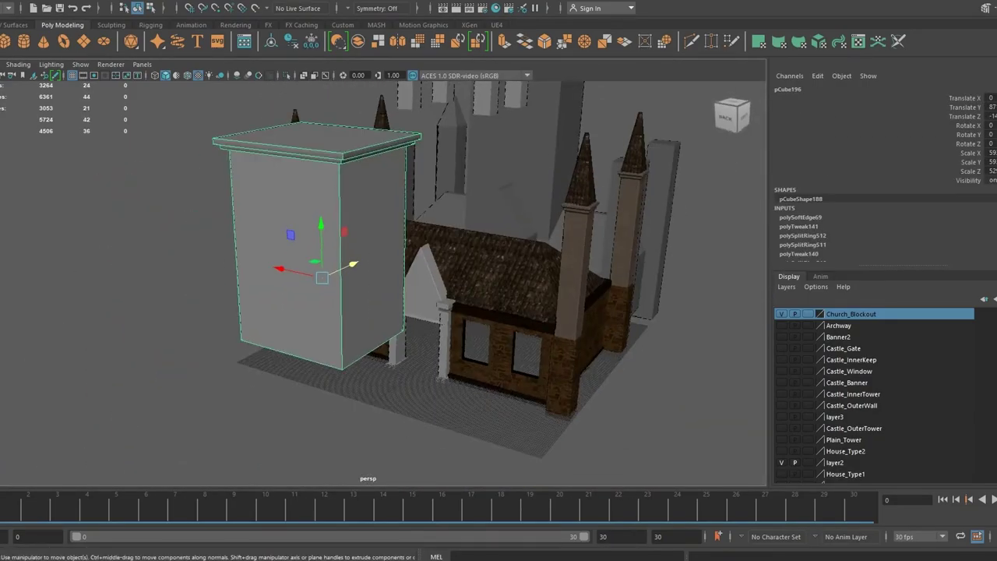
pyautogui.click(436, 323)
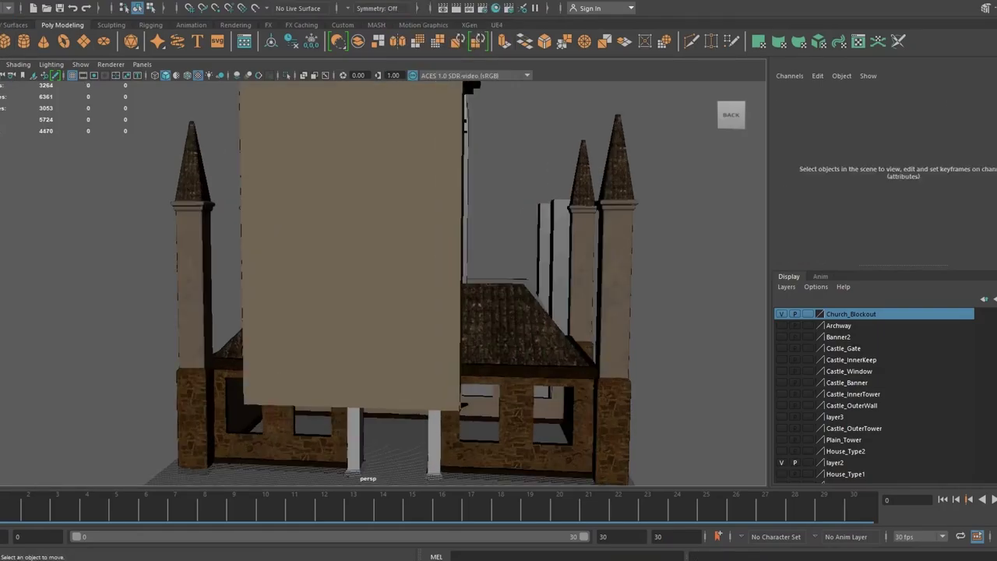
# Apply planar projections to the front strip of the tower cap.
pyautogui.keyDown('alt'); pyautogui.moveTo(389, 272); pyautogui.dragTo(437, 265); pyautogui.keyUp('alt')
pyautogui.press('f')
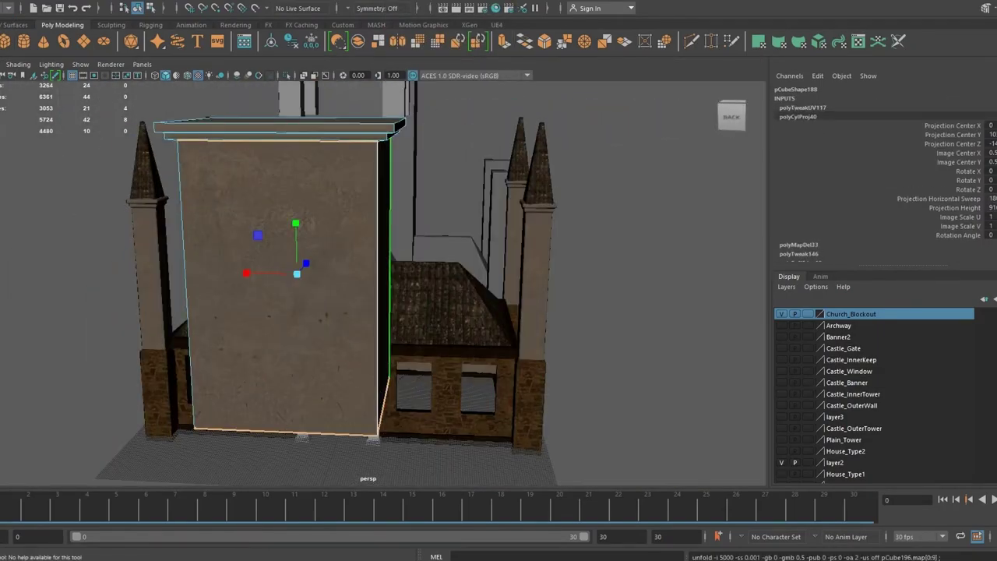
pyautogui.keyDown('alt'); pyautogui.moveTo(382, 280); pyautogui.dragTo(483, 265); pyautogui.keyUp('alt')
pyautogui.click(328, 226)
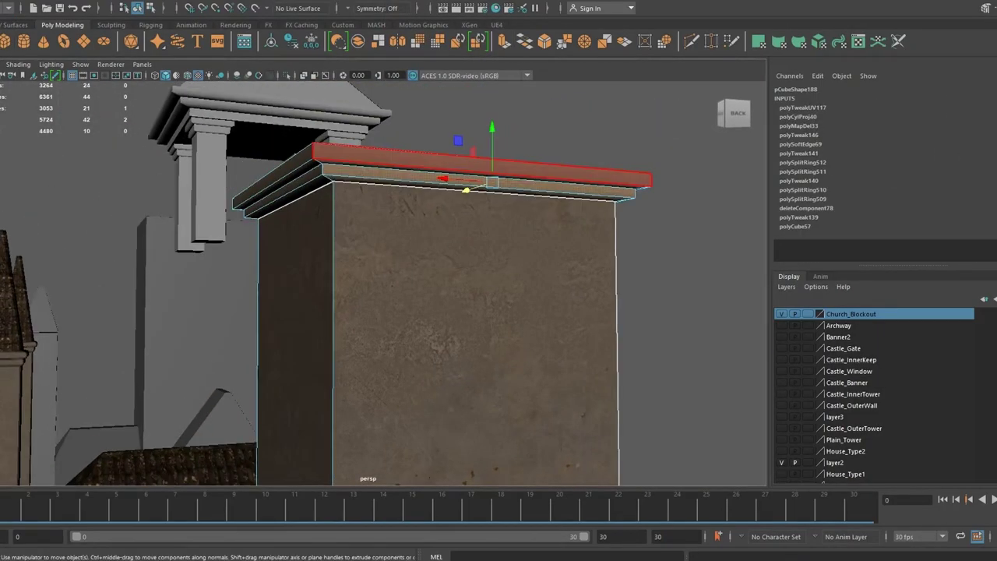
pyautogui.keyDown('alt'); pyautogui.moveTo(327, 233); pyautogui.dragTo(374, 249); pyautogui.keyUp('alt')
pyautogui.press('space')
pyautogui.click(490, 131)
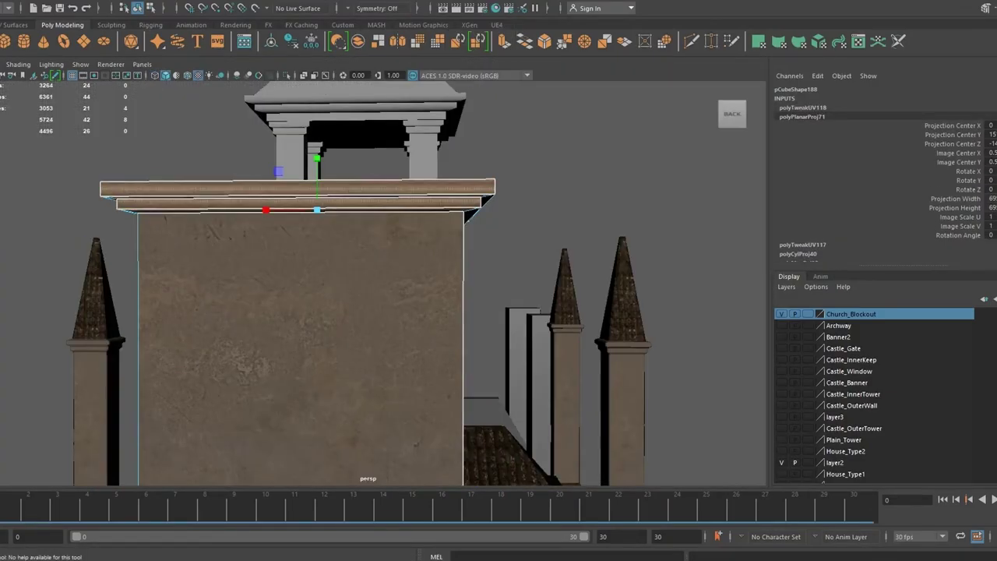
pyautogui.keyDown('alt'); pyautogui.moveTo(467, 311); pyautogui.dragTo(545, 296); pyautogui.keyUp('alt')
pyautogui.click(448, 117)
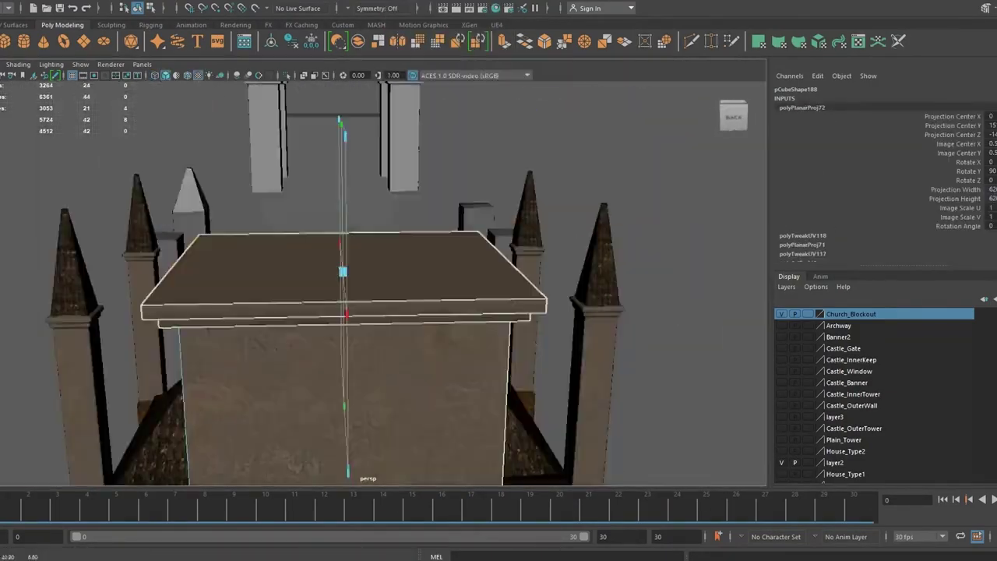
pyautogui.keyDown('alt'); pyautogui.moveTo(468, 311); pyautogui.dragTo(506, 304); pyautogui.keyUp('alt')
# Apply a planar projection to the top of the tower cap.
pyautogui.keyDown('alt'); pyautogui.moveTo(389, 312); pyautogui.dragTo(467, 296, button='right'); pyautogui.keyUp('alt')
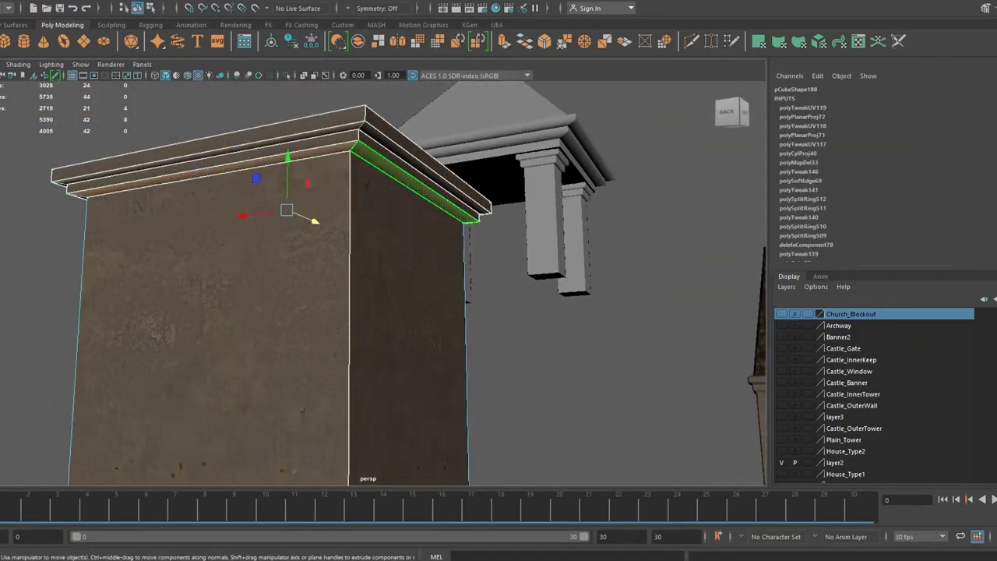
pyautogui.keyDown('alt'); pyautogui.moveTo(468, 312); pyautogui.dragTo(545, 296); pyautogui.keyUp('alt')
pyautogui.press('space')
pyautogui.press('f')
pyautogui.press('space')
pyautogui.press('g')
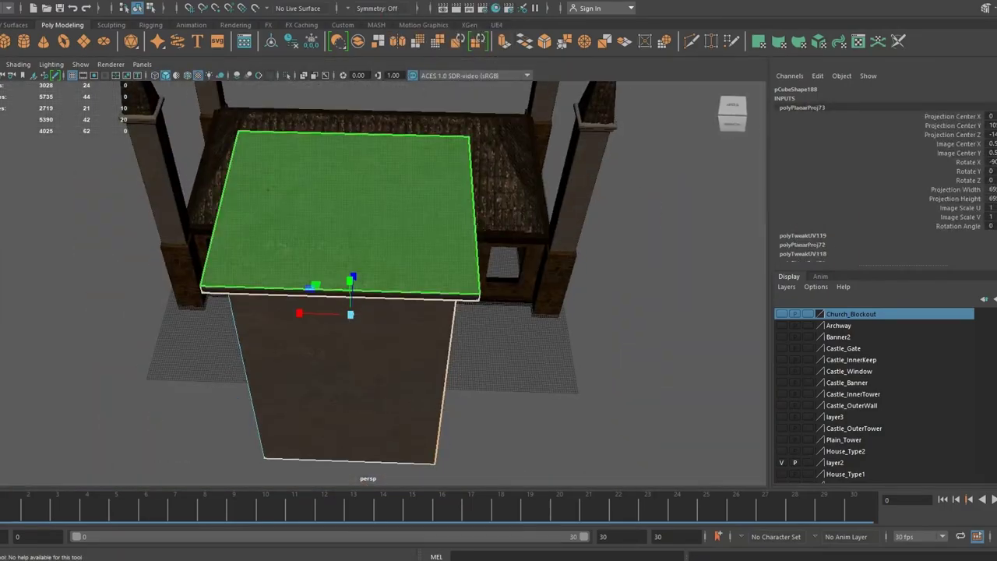
pyautogui.keyDown('alt'); pyautogui.moveTo(467, 312); pyautogui.dragTo(545, 296); pyautogui.keyUp('alt')
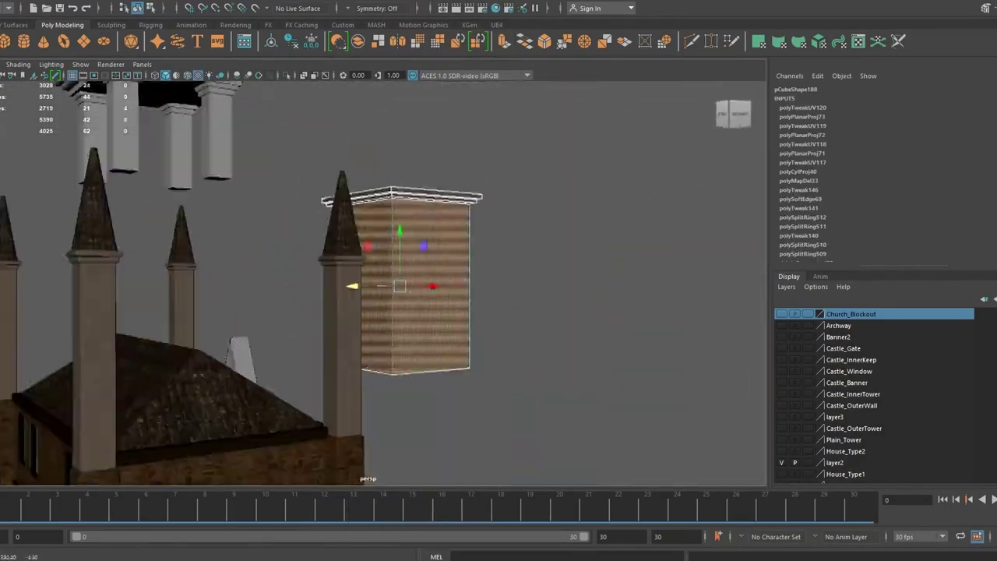
# Apply a cylindrical UV projection to the tower block.
pyautogui.click(405, 4)
pyautogui.click(420, 121)
pyautogui.keyDown('alt'); pyautogui.moveTo(467, 312); pyautogui.dragTo(546, 296); pyautogui.keyUp('alt')
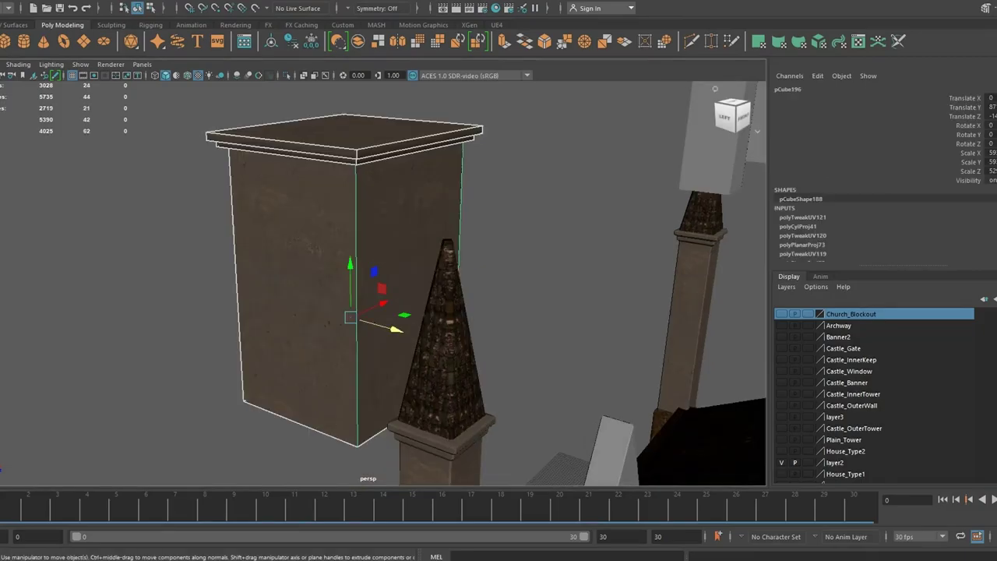
pyautogui.keyDown('alt'); pyautogui.moveTo(468, 312); pyautogui.dragTo(390, 351, button='right'); pyautogui.keyUp('alt')
pyautogui.press('f')
# Assign the existing brown material to a cupola column and map it cylindrically.
pyautogui.keyDown('alt'); pyautogui.moveTo(468, 311); pyautogui.dragTo(506, 304); pyautogui.keyUp('alt')
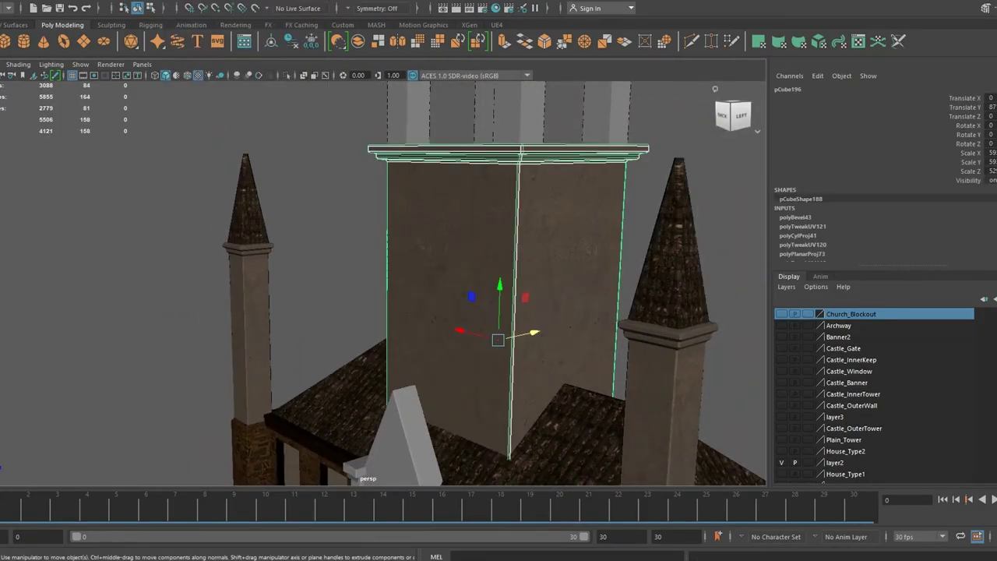
pyautogui.keyDown('alt'); pyautogui.moveTo(468, 311); pyautogui.dragTo(389, 350, button='right'); pyautogui.keyUp('alt')
pyautogui.click(290, 243)
pyautogui.press('f')
pyautogui.keyDown('alt'); pyautogui.moveTo(467, 312); pyautogui.dragTo(514, 304); pyautogui.keyUp('alt')
pyautogui.press('f')
pyautogui.moveTo(367, 133); pyautogui.dragTo(483, 398, button='right')
pyautogui.keyDown('shift'); pyautogui.moveTo(345, 160); pyautogui.dragTo(433, 129, button='right'); pyautogui.keyUp('shift')
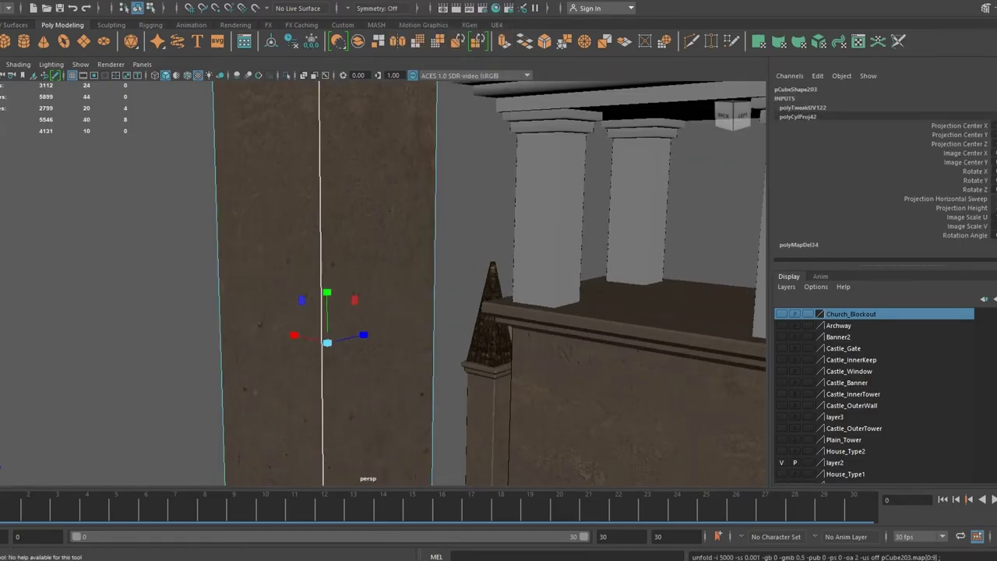
# Apply a cylindrical projection to the column's top slab faces.
pyautogui.keyDown('alt'); pyautogui.moveTo(468, 311); pyautogui.dragTo(506, 304); pyautogui.keyUp('alt')
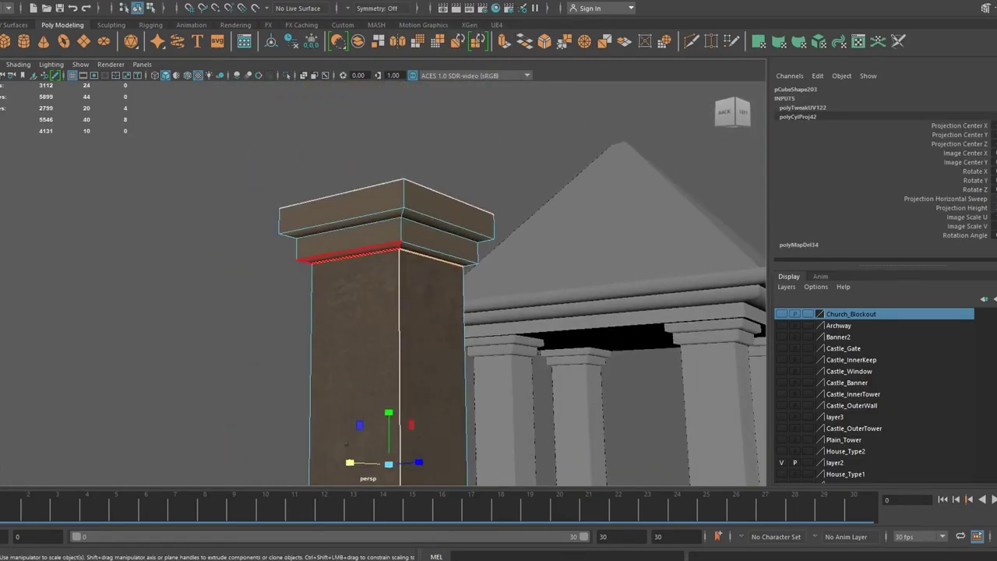
pyautogui.keyDown('shift'); pyautogui.moveTo(359, 117); pyautogui.dragTo(434, 121, button='right'); pyautogui.keyUp('shift')
pyautogui.click(336, 209)
pyautogui.press('g')
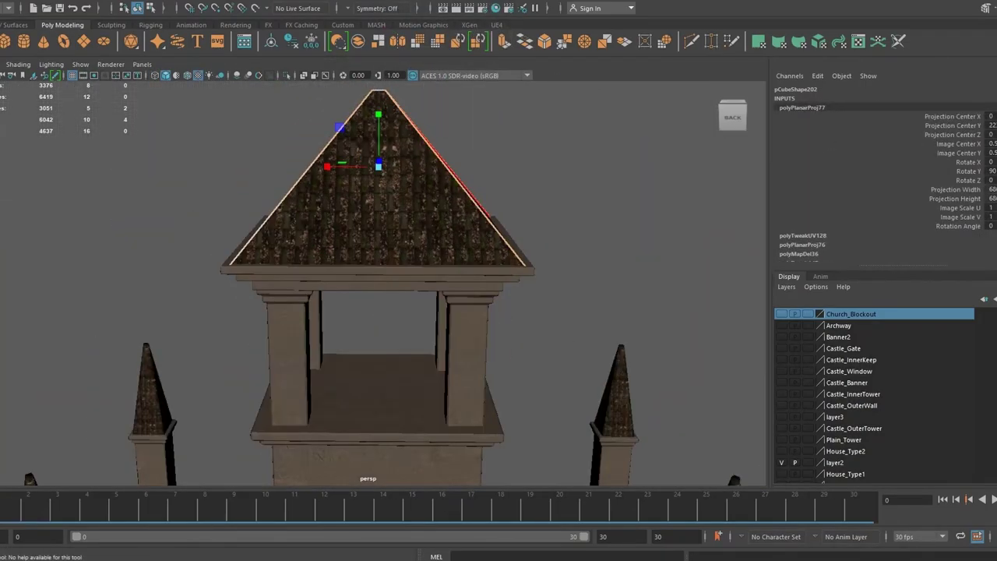
# Bevel the cupola roof's selected edge and inspect the tower from under the arch.
pyautogui.keyDown('shift'); pyautogui.moveTo(330, 89); pyautogui.dragTo(234, 179, button='right'); pyautogui.keyUp('shift')
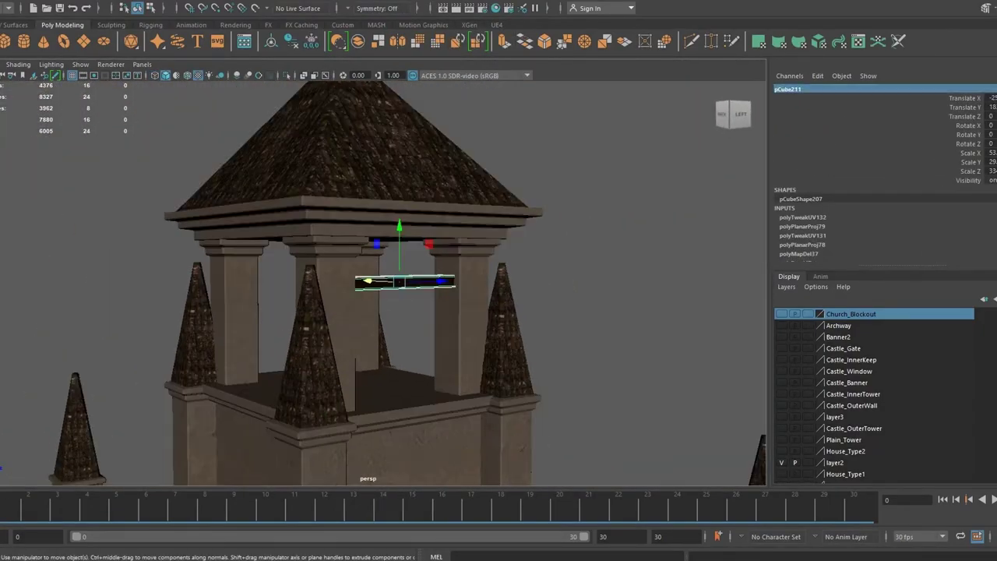
pyautogui.keyDown('alt'); pyautogui.moveTo(405, 311); pyautogui.dragTo(343, 319); pyautogui.keyUp('alt')
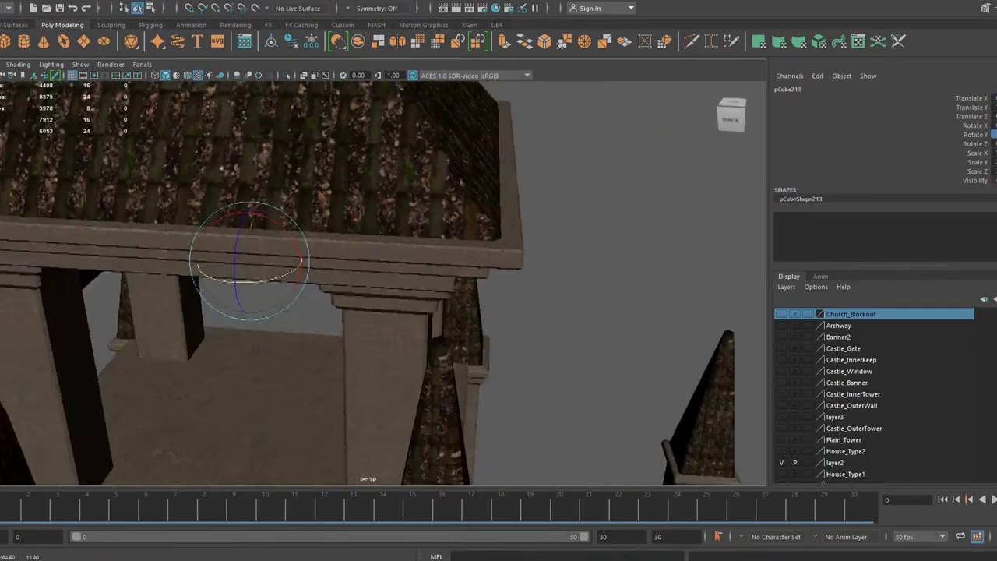
pyautogui.keyDown('alt'); pyautogui.moveTo(382, 280); pyautogui.dragTo(382, 233); pyautogui.keyUp('alt')
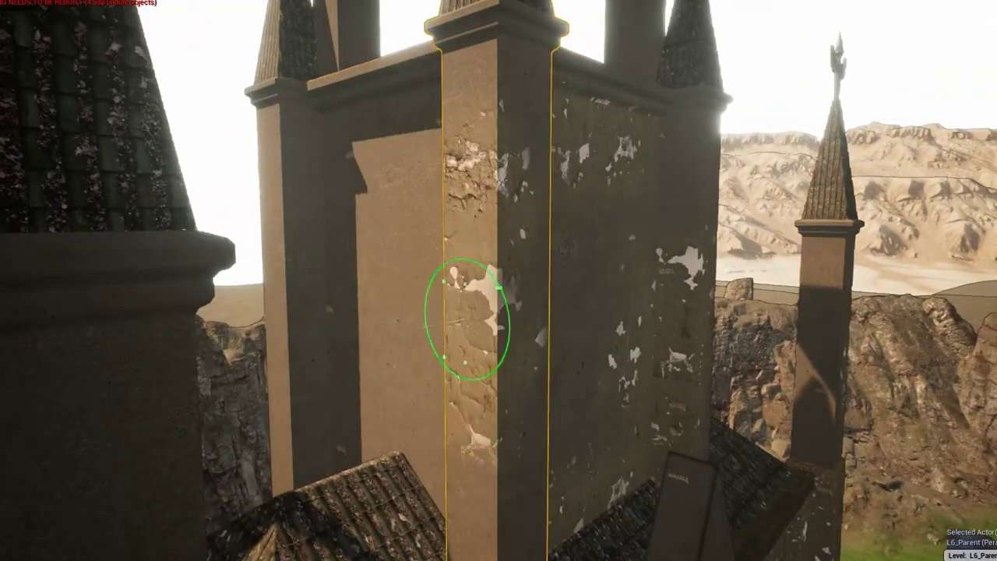
# Turn the Unreal viewport camera toward the church tower's face.
pyautogui.moveTo(467, 320); pyautogui.dragTo(580, 236, button='right')
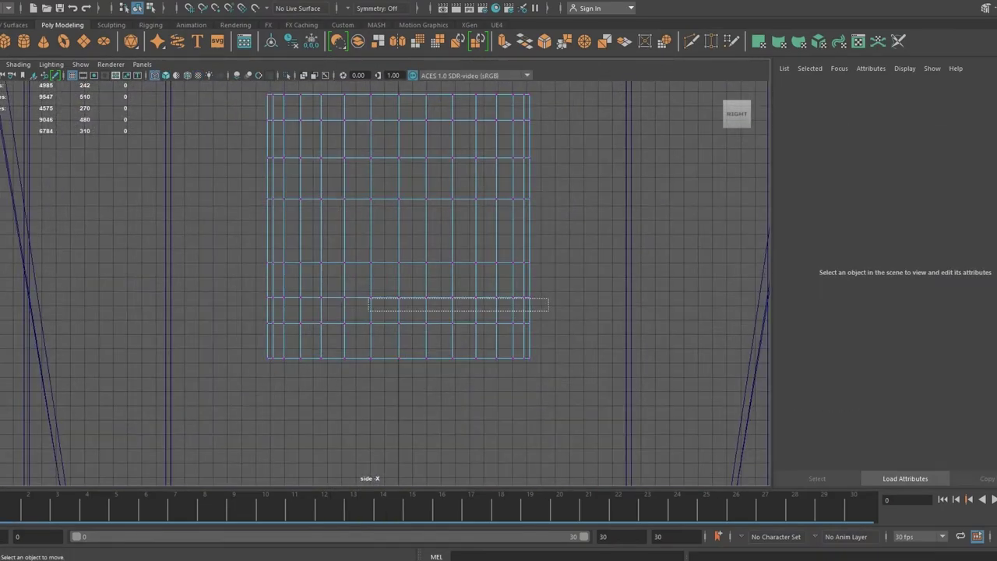
# Stretch the bell's top ring taller and check the cone in side and top views.
pyautogui.moveTo(408, 149); pyautogui.dragTo(408, 87)
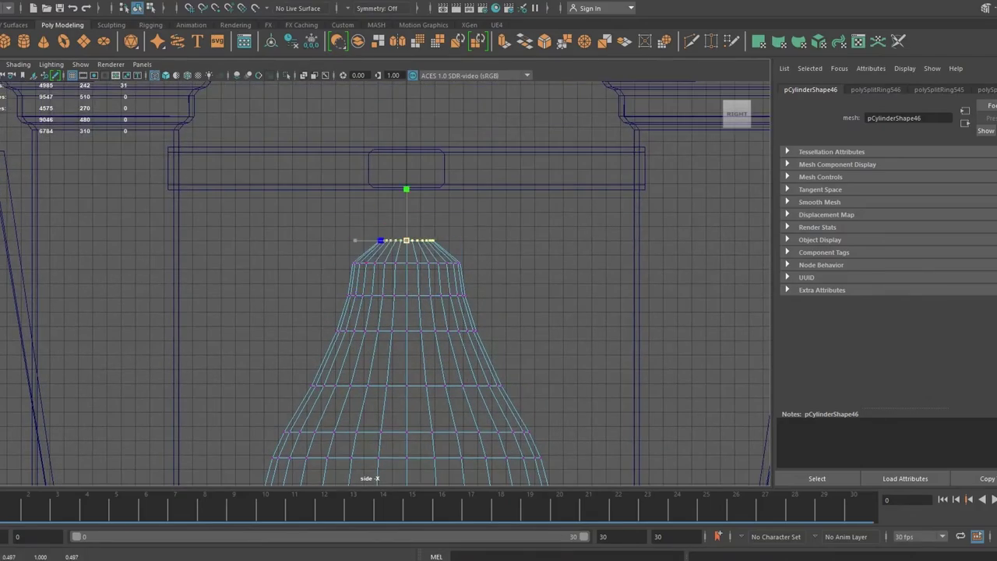
pyautogui.press('space')
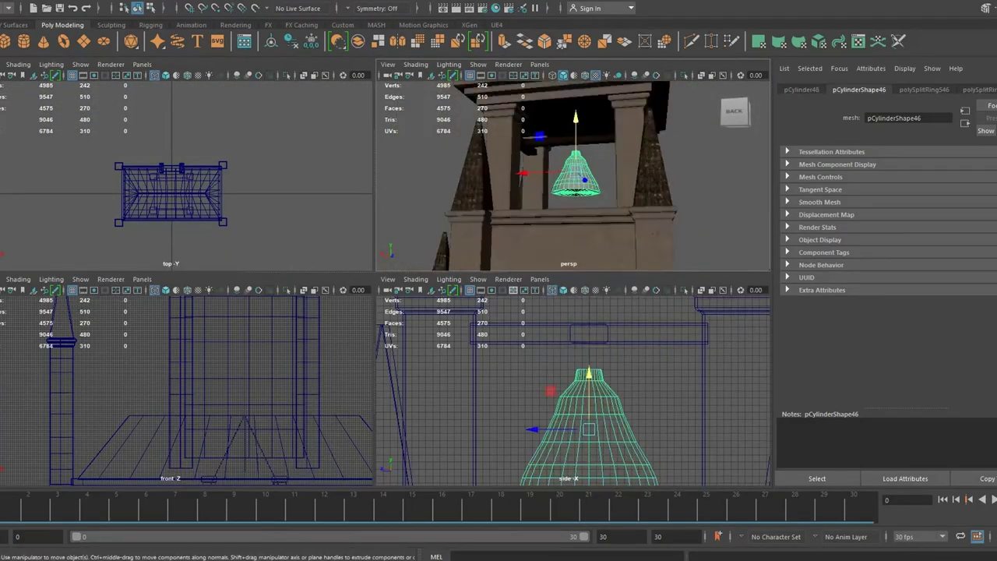
pyautogui.hotkey('ctrl', 'z')
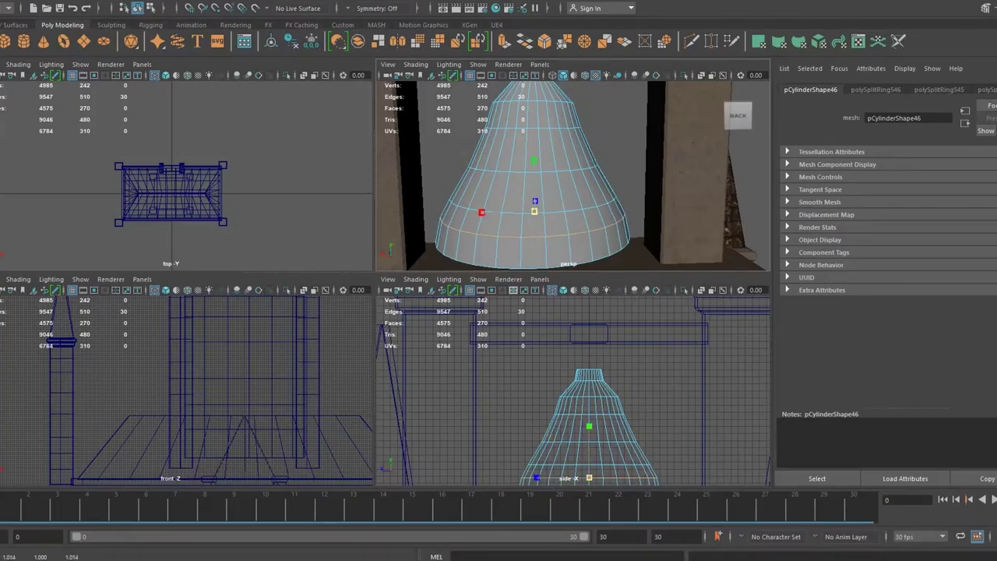
pyautogui.press('space')
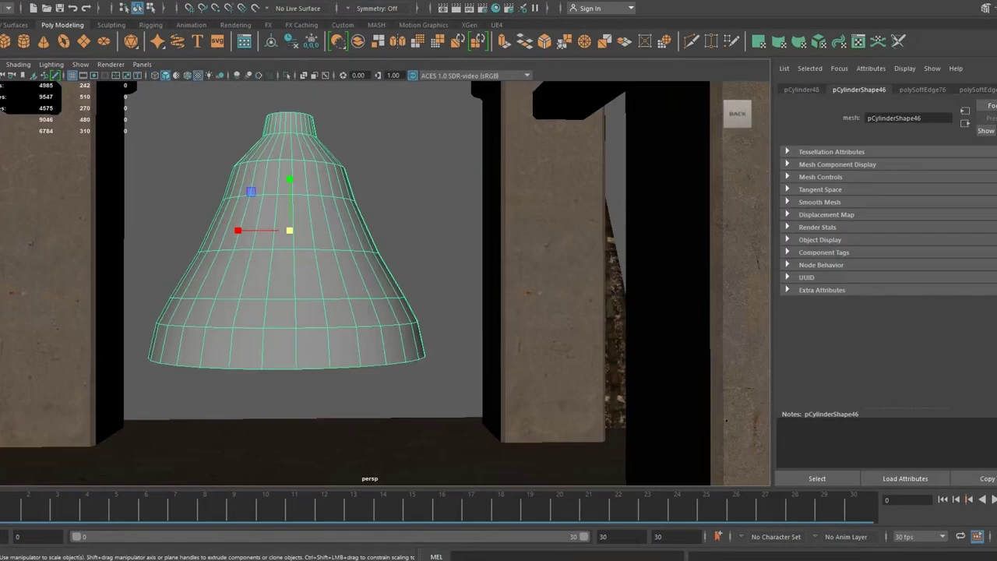
pyautogui.press('space')
pyautogui.click(467, 223)
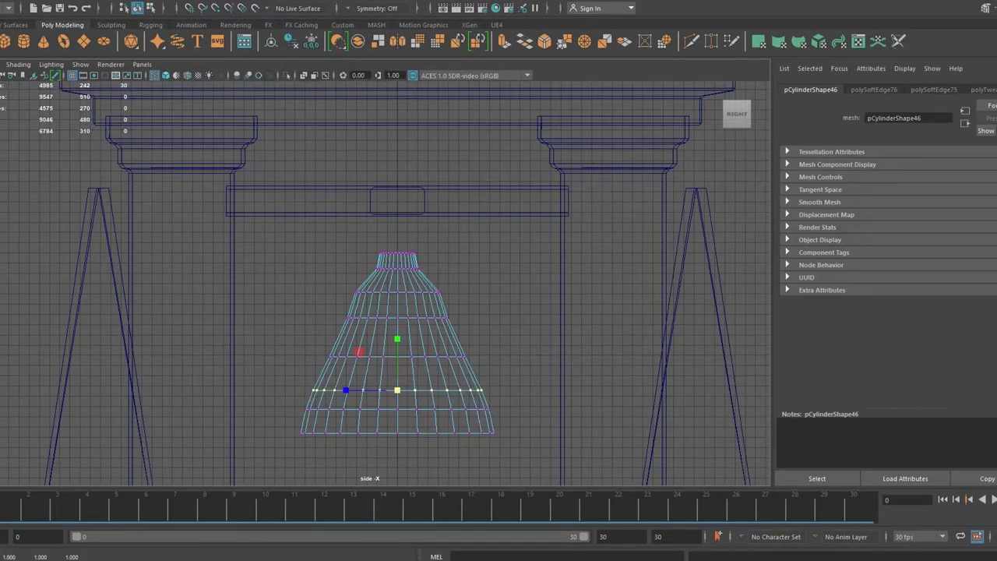
pyautogui.press('space')
pyautogui.press('space')
pyautogui.press('f')
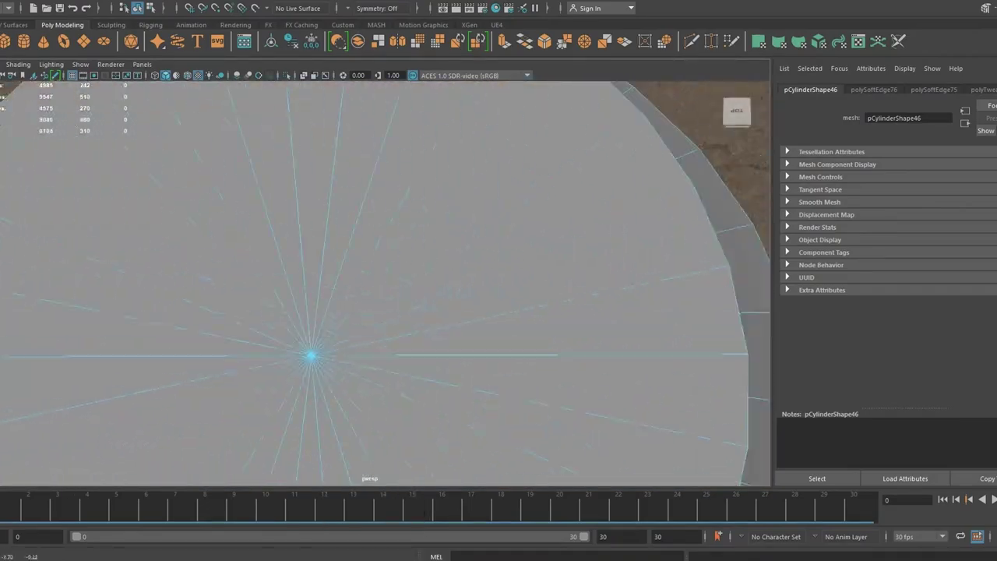
pyautogui.press('f')
pyautogui.press('space')
pyautogui.press('space')
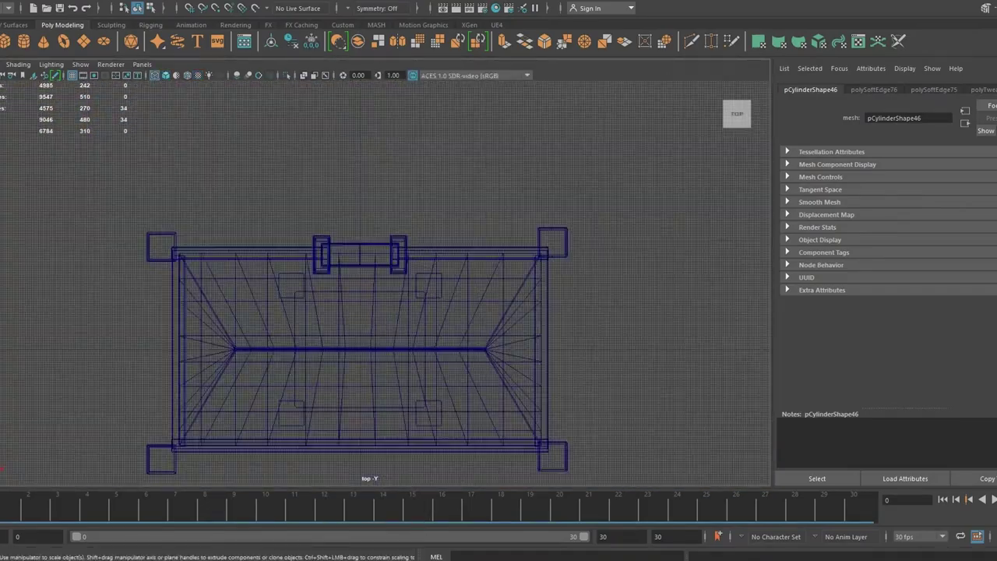
pyautogui.press('space')
# Isolate the cone and frame its base faces in the top view.
pyautogui.hotkey('ctrl', 'a')
pyautogui.hotkey('alt', 'h')
pyautogui.press('f')
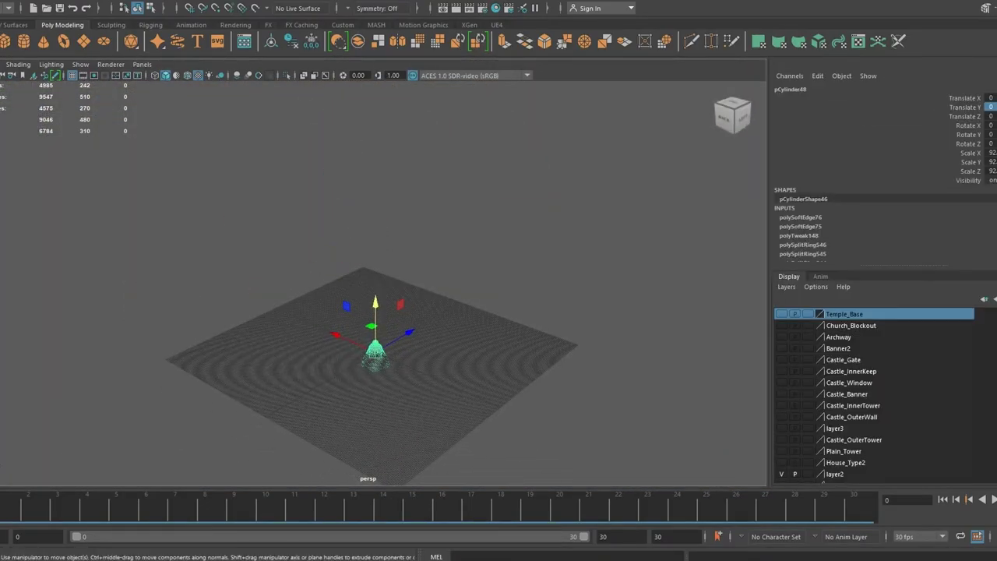
pyautogui.press('f')
pyautogui.press('space')
pyautogui.press('space')
pyautogui.press('f')
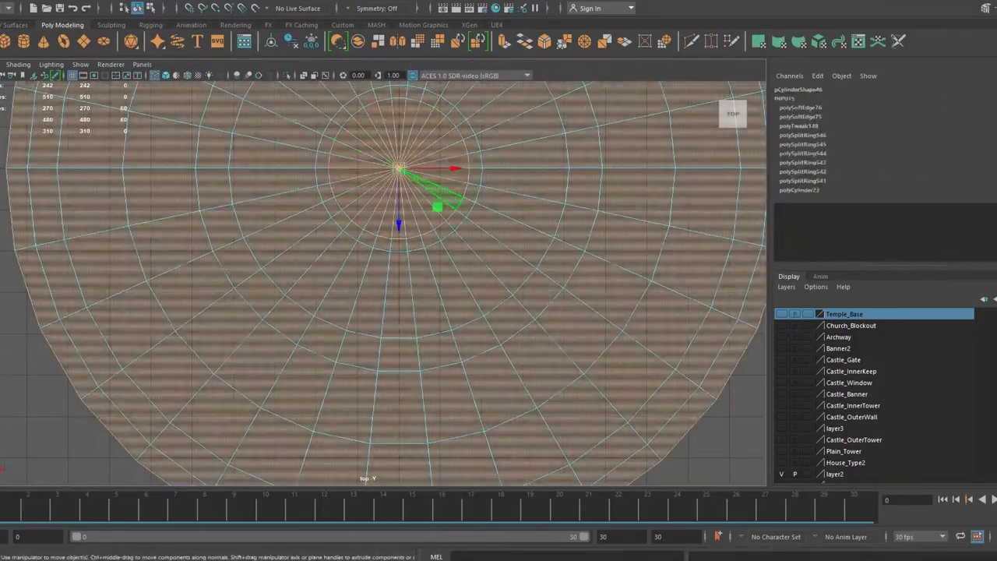
# Delete the cone's bottom cap faces and extrude the open rim to thicken the bell.
pyautogui.press('space')
pyautogui.press('space')
pyautogui.press('f')
pyautogui.hotkey('ctrl', 'e')
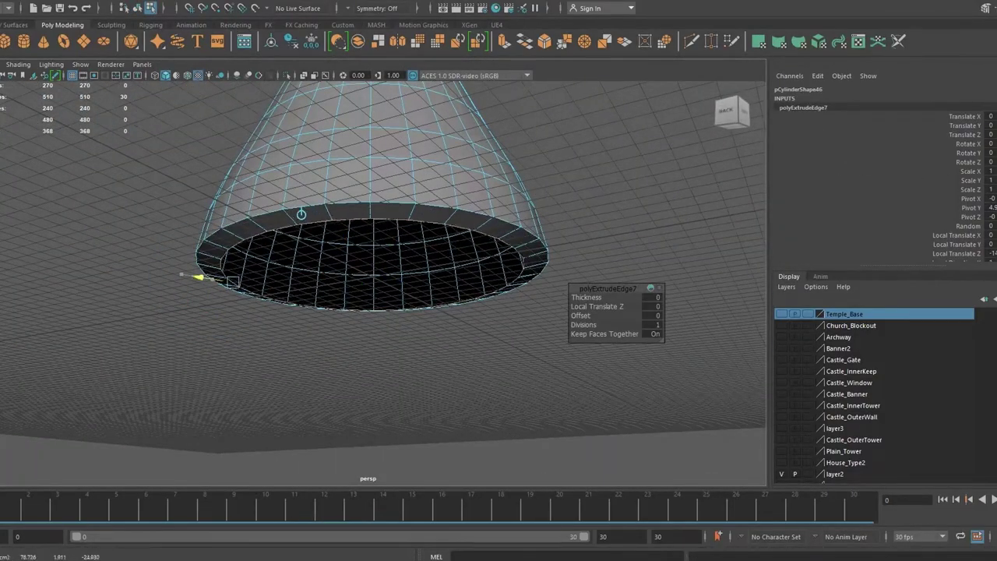
pyautogui.keyDown('alt'); pyautogui.moveTo(381, 311); pyautogui.dragTo(382, 226); pyautogui.keyUp('alt')
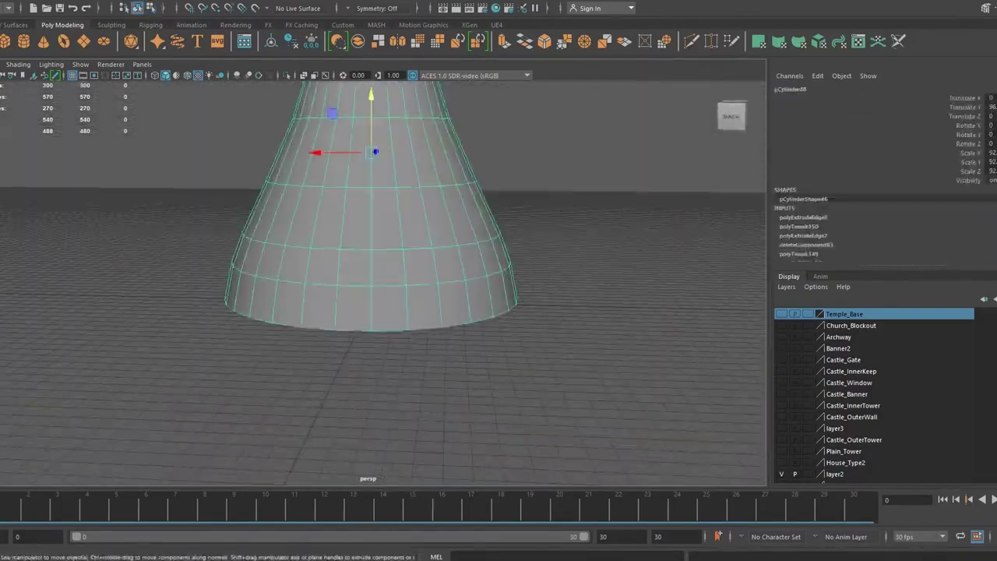
pyautogui.scroll(-4, 382, 281)
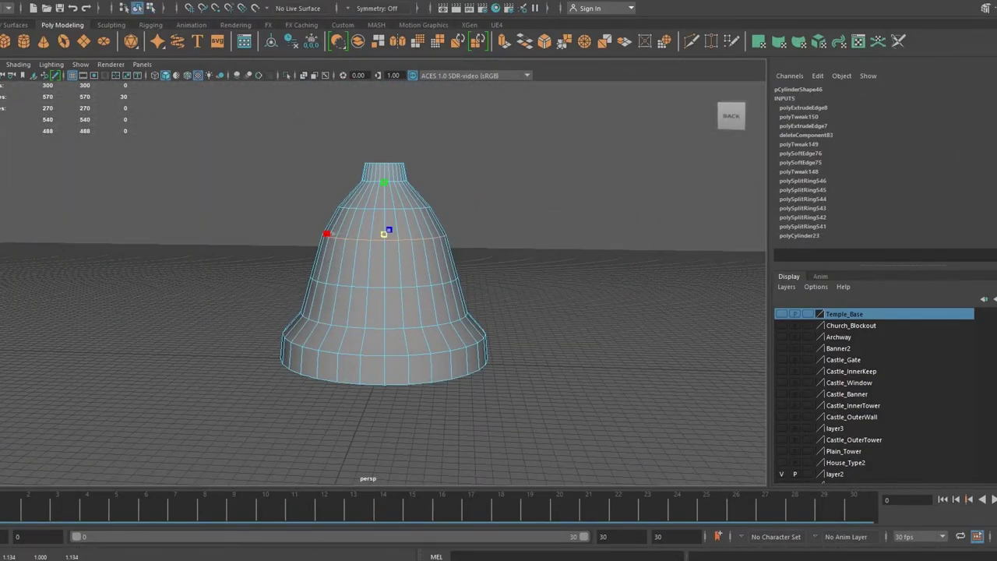
# Create a new cube inside the bell and bevel its edges.
pyautogui.click(545, 351)
pyautogui.keyDown('alt'); pyautogui.moveTo(381, 311); pyautogui.dragTo(381, 203); pyautogui.keyUp('alt')
pyautogui.click(23, 41)
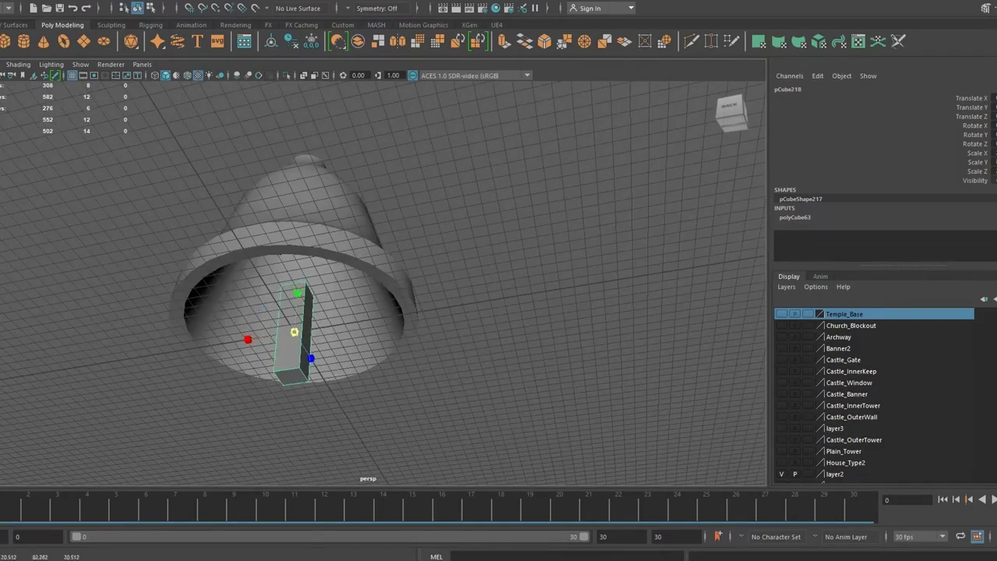
pyautogui.moveTo(382, 257)
pyautogui.keyDown('alt'); pyautogui.mouseDown()
pyautogui.moveTo(381, 312)
pyautogui.moveTo(382, 257)
pyautogui.moveTo(307, 240)
pyautogui.mouseUp(); pyautogui.keyUp('alt')
pyautogui.rightClick(307, 239)
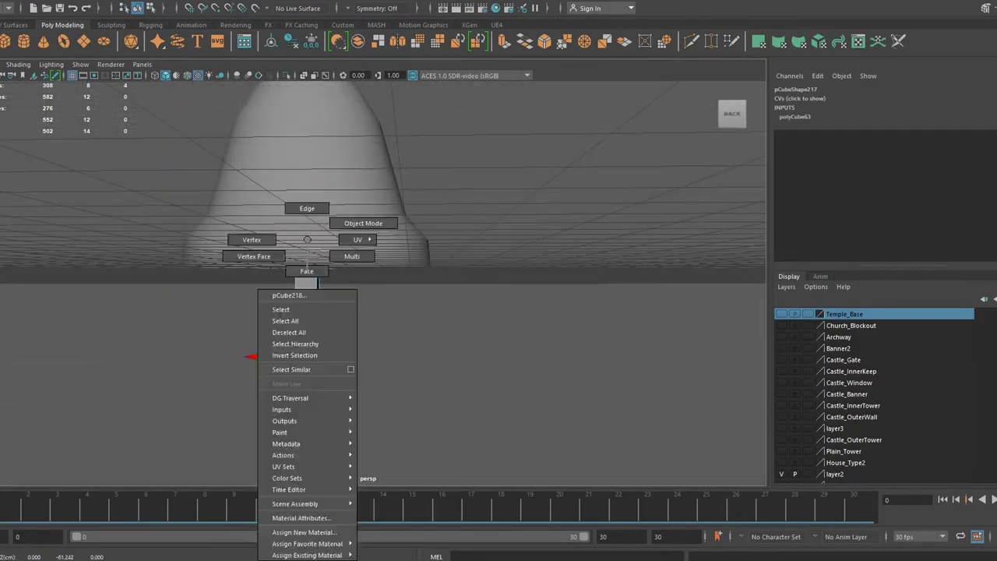
pyautogui.hotkey('ctrl', 'b')
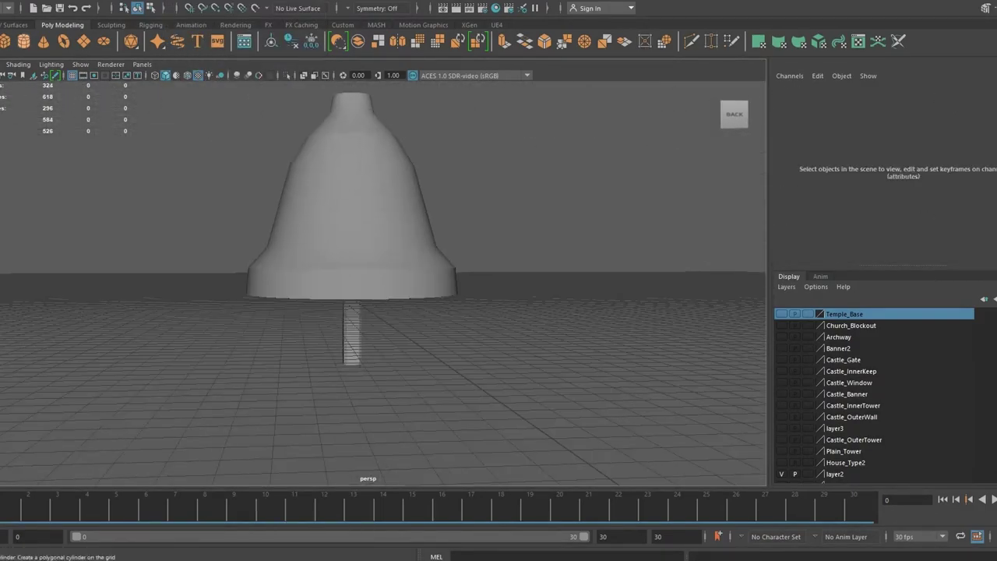
# Insert edge loops near the bottom and top of the neck cylinder.
pyautogui.scroll(3, 343, 327)
pyautogui.press('f')
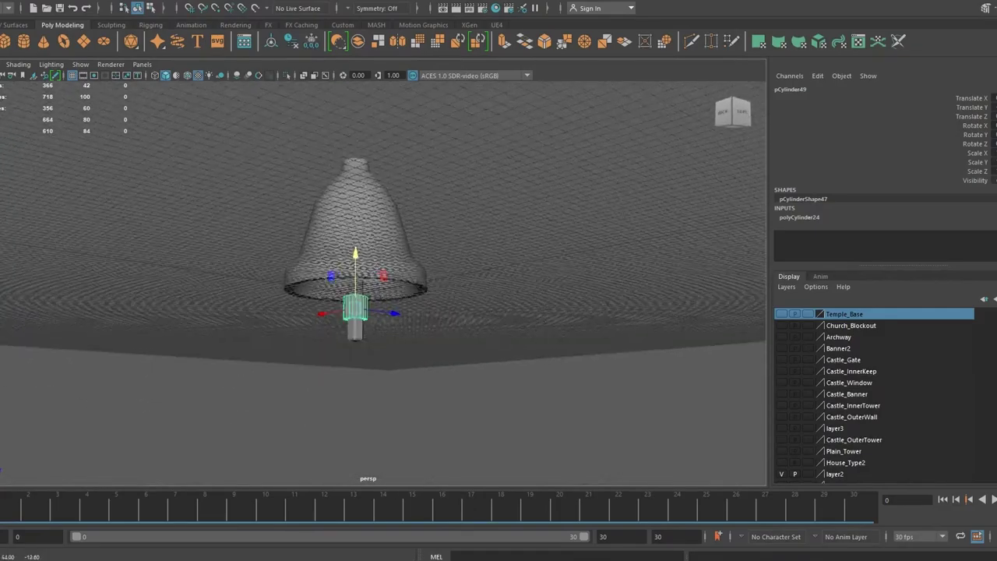
pyautogui.keyDown('ctrl'); pyautogui.click(335, 363); pyautogui.keyUp('ctrl')
pyautogui.keyDown('ctrl'); pyautogui.click(335, 261); pyautogui.keyUp('ctrl')
pyautogui.press('w')
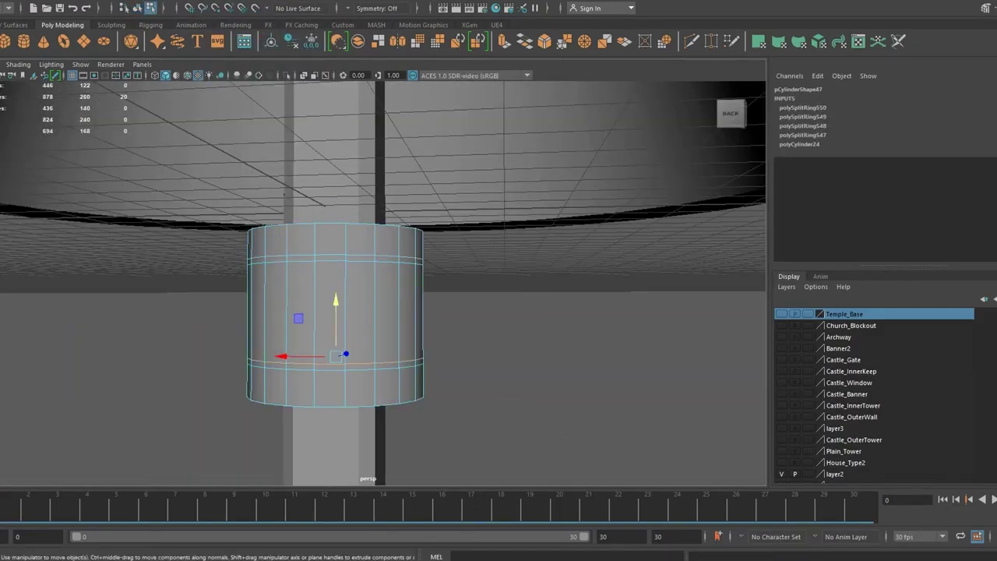
pyautogui.rightClick(335, 257)
# Extrude the neck's selected edges into a groove.
pyautogui.scroll(-5, 335, 257)
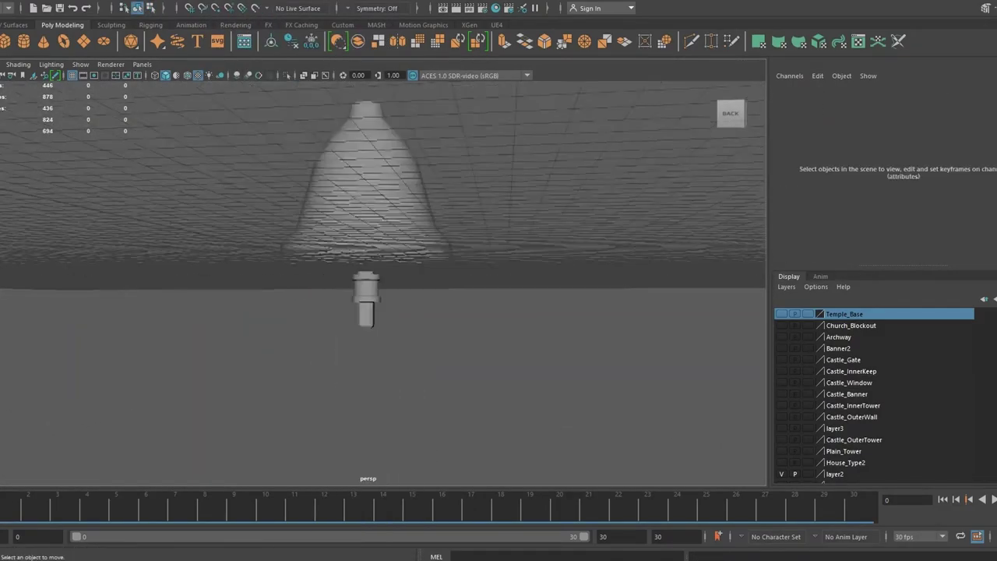
pyautogui.keyDown('alt'); pyautogui.moveTo(366, 312); pyautogui.dragTo(366, 257); pyautogui.keyUp('alt')
pyautogui.click(366, 311)
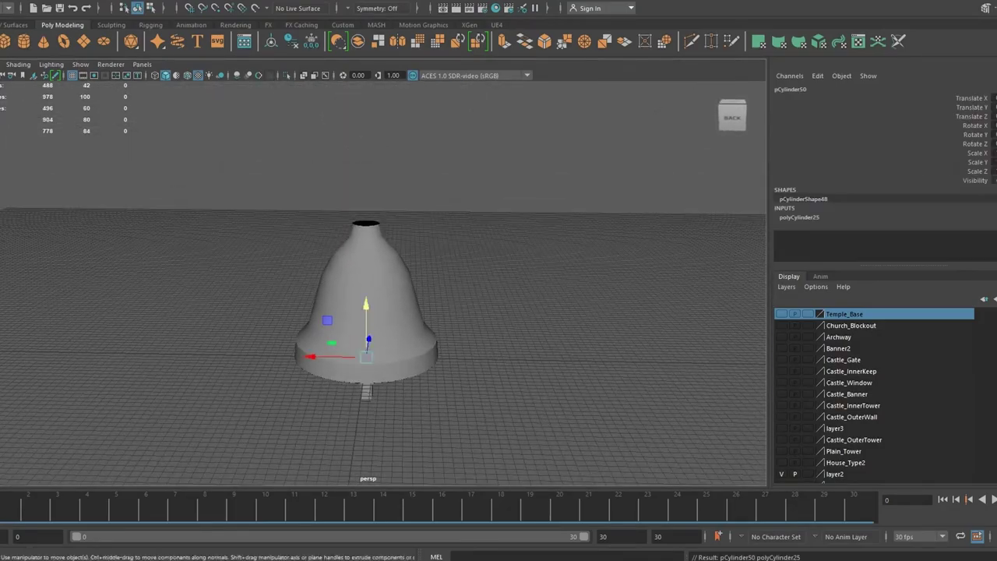
pyautogui.press('f')
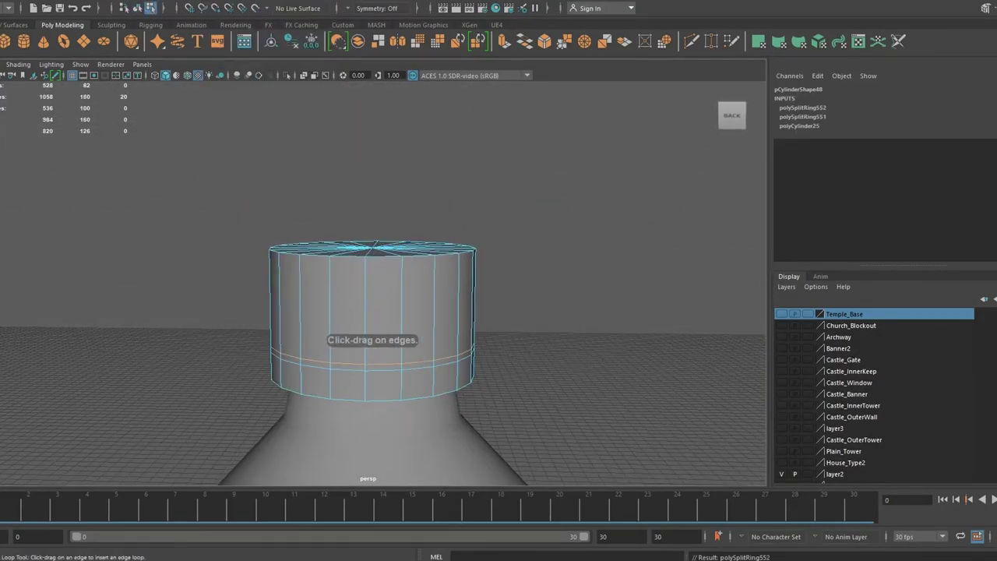
pyautogui.keyDown('shift'); pyautogui.moveTo(372, 303); pyautogui.dragTo(323, 117, button='right'); pyautogui.keyUp('shift')
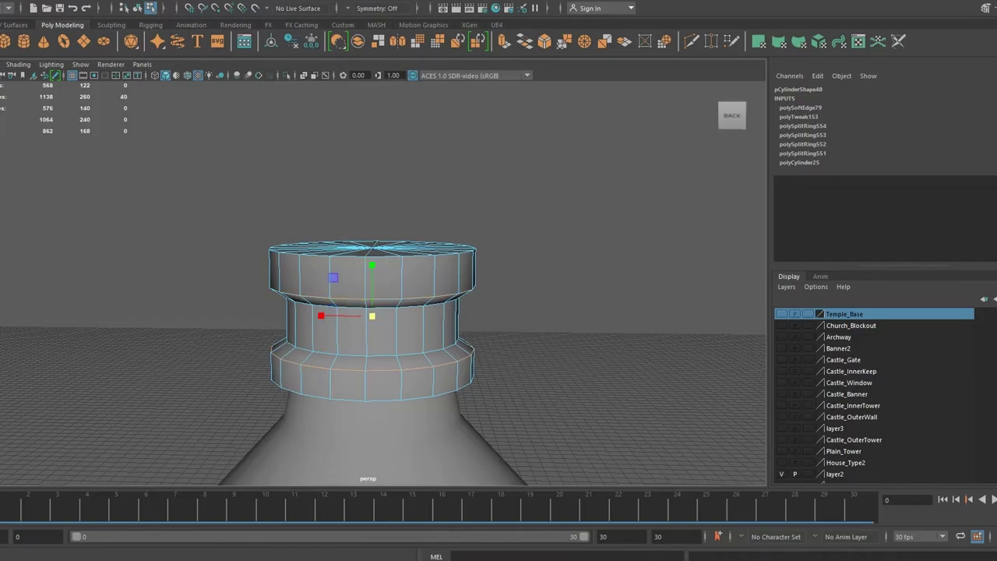
pyautogui.moveTo(366, 273); pyautogui.dragTo(317, 236, button='right')
# Delete a face of the crown cube and add a vertical edge loop to it.
pyautogui.press('f')
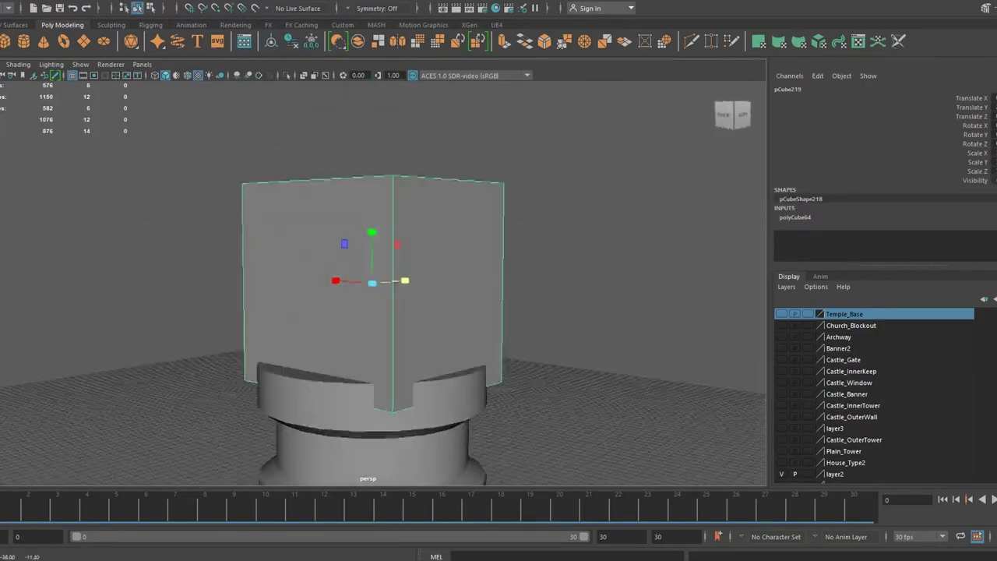
pyautogui.press('Delete')
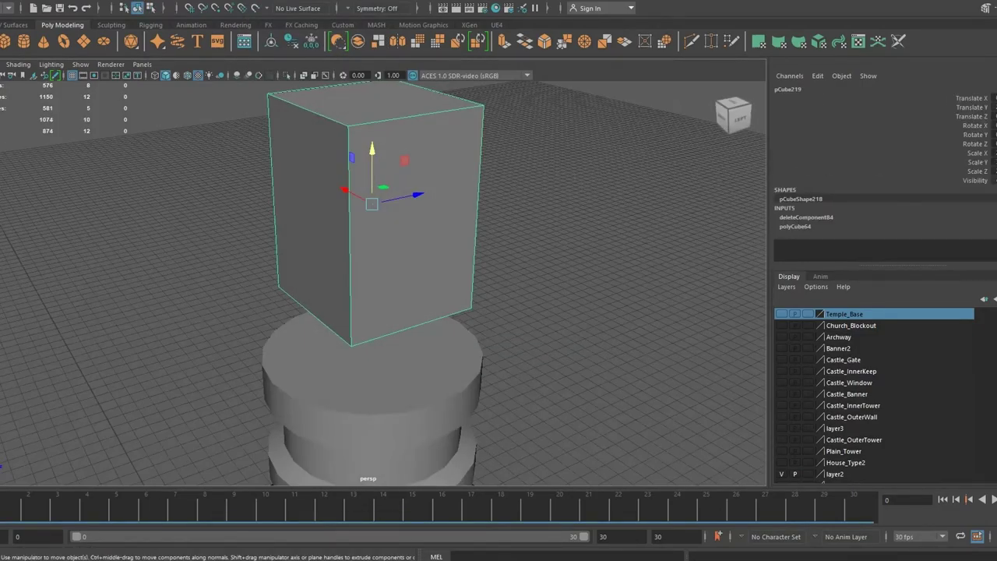
pyautogui.moveTo(467, 234)
pyautogui.keyDown('alt'); pyautogui.mouseDown()
pyautogui.moveTo(506, 249)
pyautogui.moveTo(507, 234)
pyautogui.mouseUp(); pyautogui.keyUp('alt')
pyautogui.click(269, 81)
pyautogui.click(247, 81)
pyautogui.click(343, 367)
# Adjust the cube's top vertices to notch the bell's crown.
pyautogui.moveTo(281, 155); pyautogui.dragTo(468, 203)
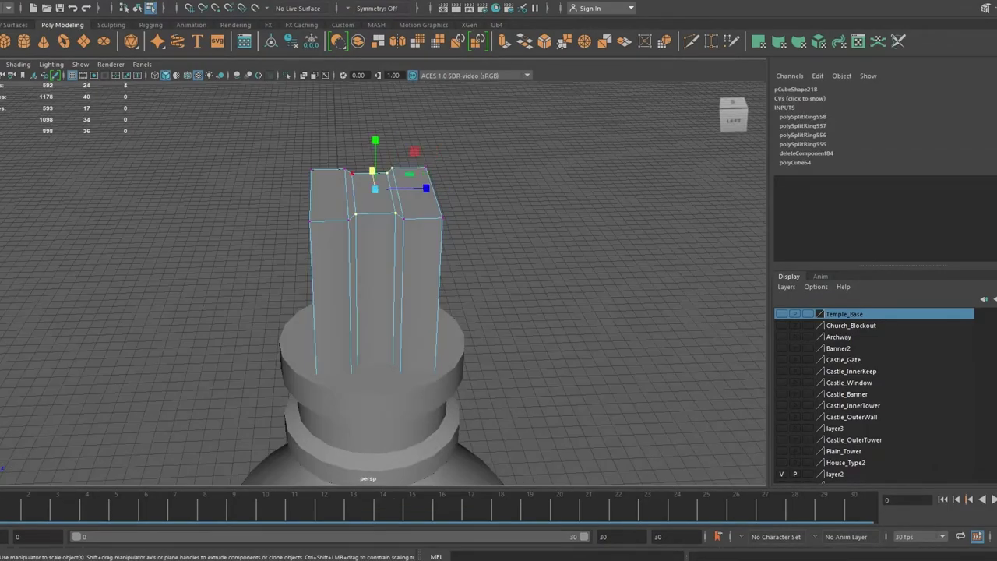
pyautogui.keyDown('alt'); pyautogui.moveTo(506, 233); pyautogui.dragTo(507, 265); pyautogui.keyUp('alt')
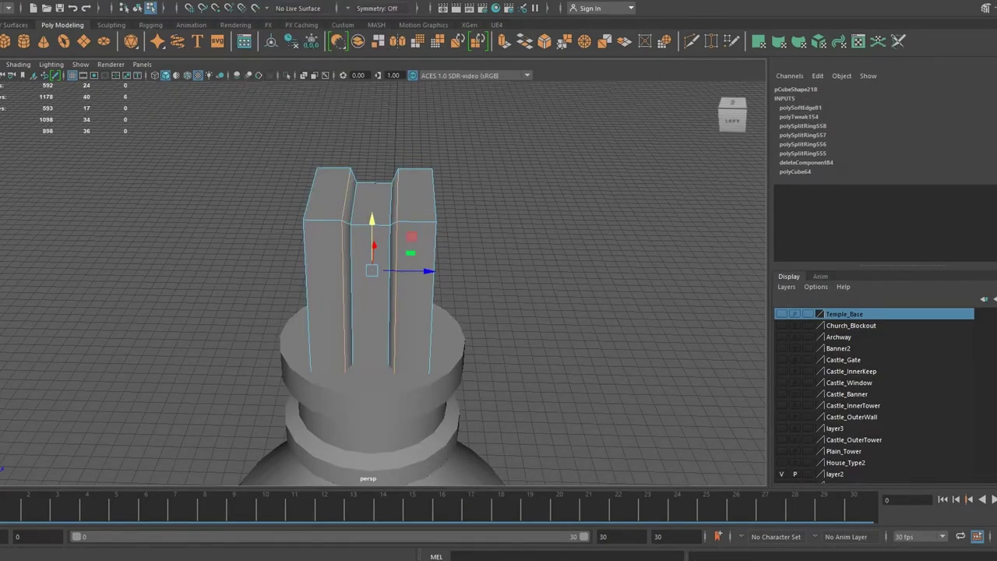
pyautogui.moveTo(374, 233); pyautogui.dragTo(434, 223, button='right')
pyautogui.keyDown('alt'); pyautogui.moveTo(545, 312); pyautogui.dragTo(468, 312, button='right'); pyautogui.keyUp('alt')
# Select the combined bell and add an edge loop on its top block to shape the hanger.
pyautogui.keyDown('alt'); pyautogui.moveTo(467, 312); pyautogui.dragTo(507, 296); pyautogui.keyUp('alt')
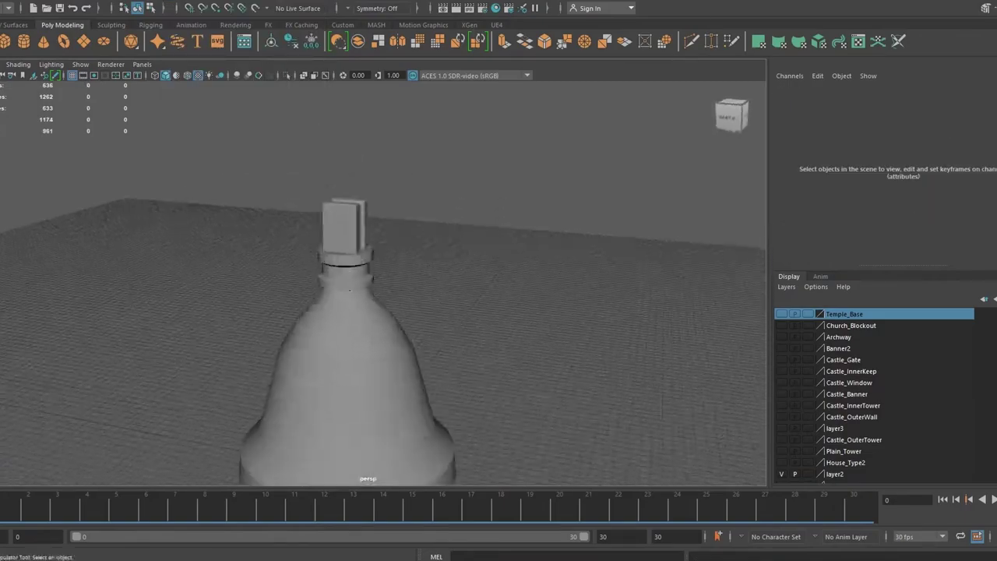
pyautogui.scroll(-5, 366, 311)
pyautogui.click(364, 312)
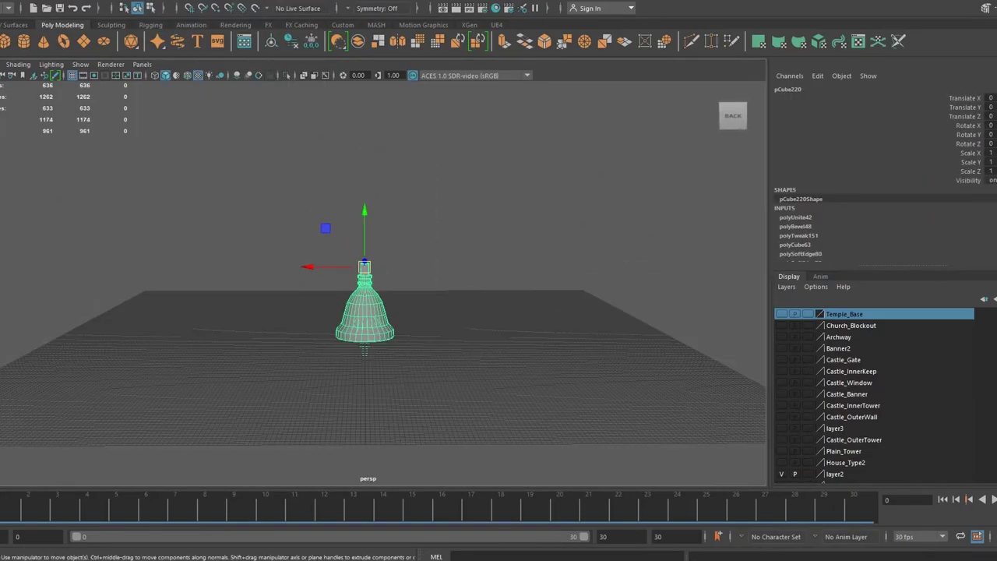
pyautogui.scroll(5, 374, 296)
pyautogui.scroll(3, 374, 296)
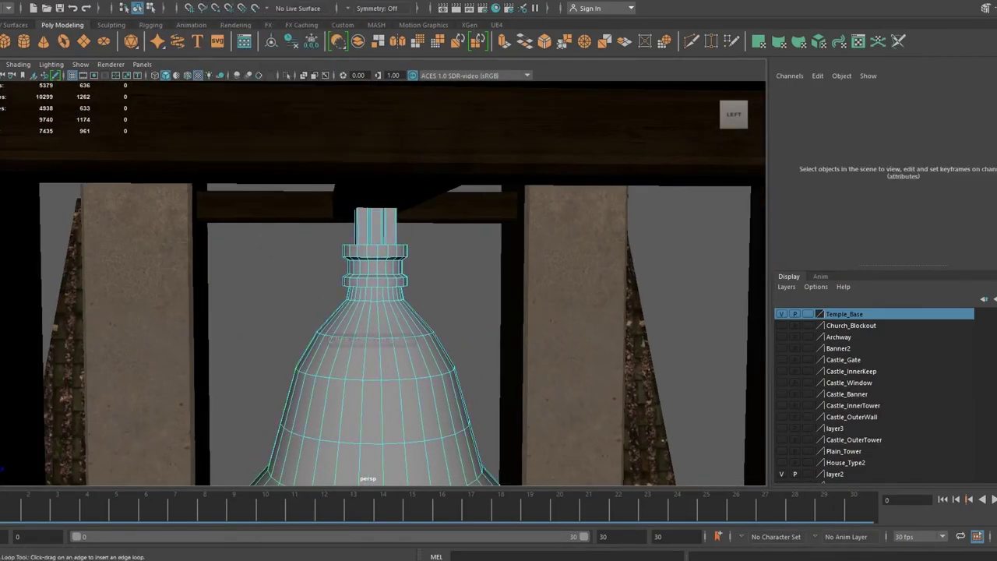
pyautogui.click(375, 211)
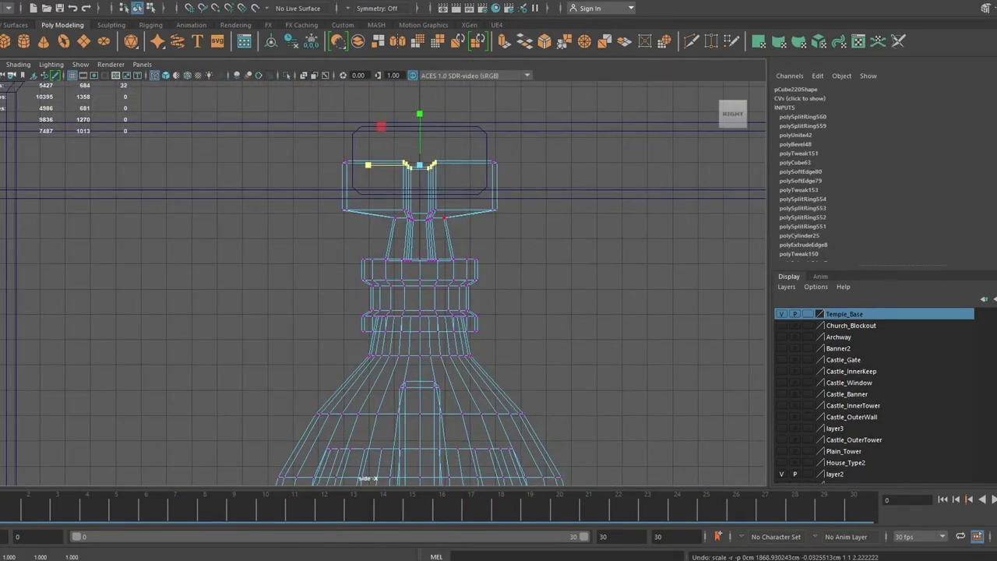
pyautogui.scroll(2, 374, 276)
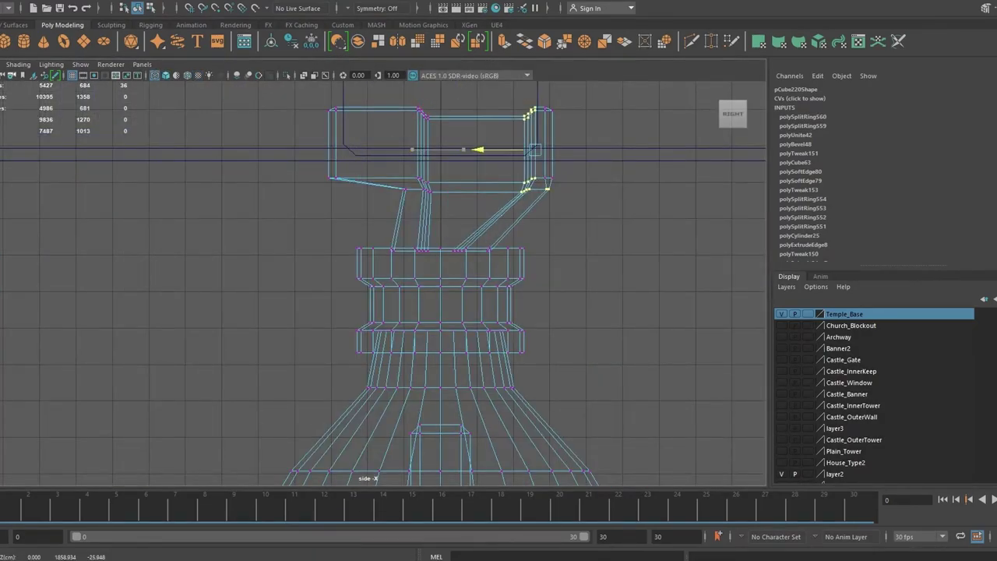
pyautogui.press('w')
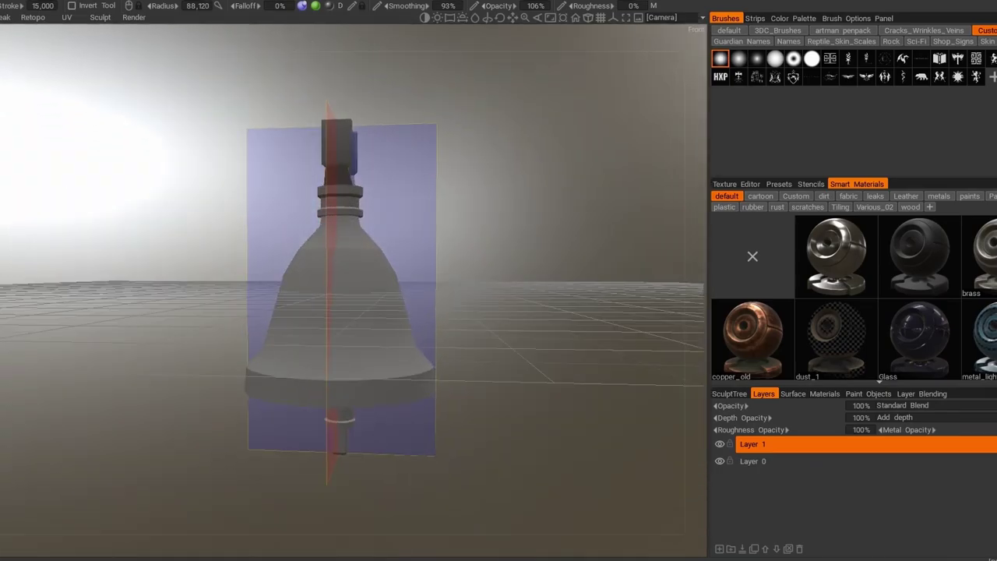
# On the Normal layer, stamp fleur-de-lis ornaments along the bell's rim and stem flange.
pyautogui.click(751, 444)
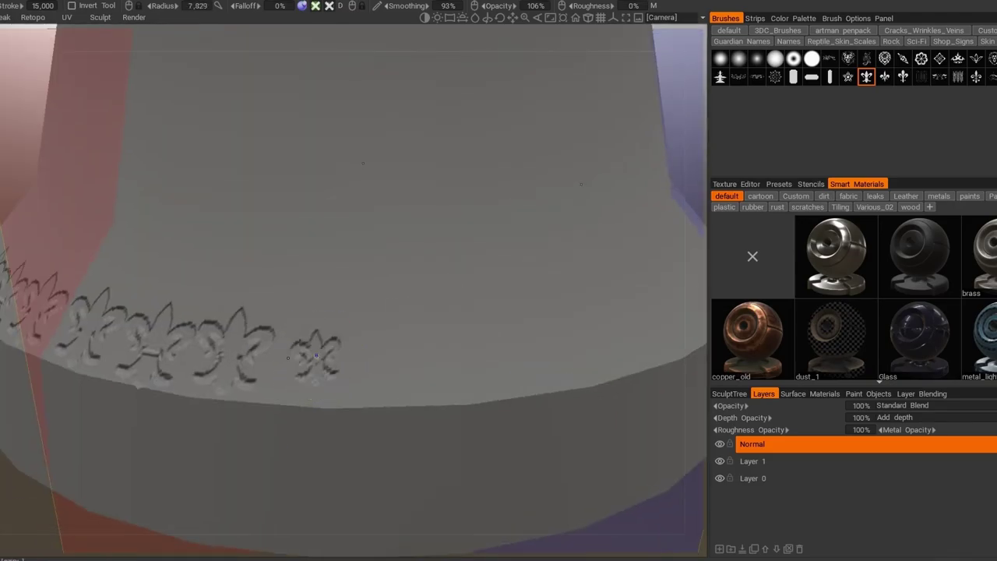
pyautogui.moveTo(361, 353); pyautogui.dragTo(326, 360, button='right')
pyautogui.moveTo(460, 363); pyautogui.dragTo(381, 363, button='right')
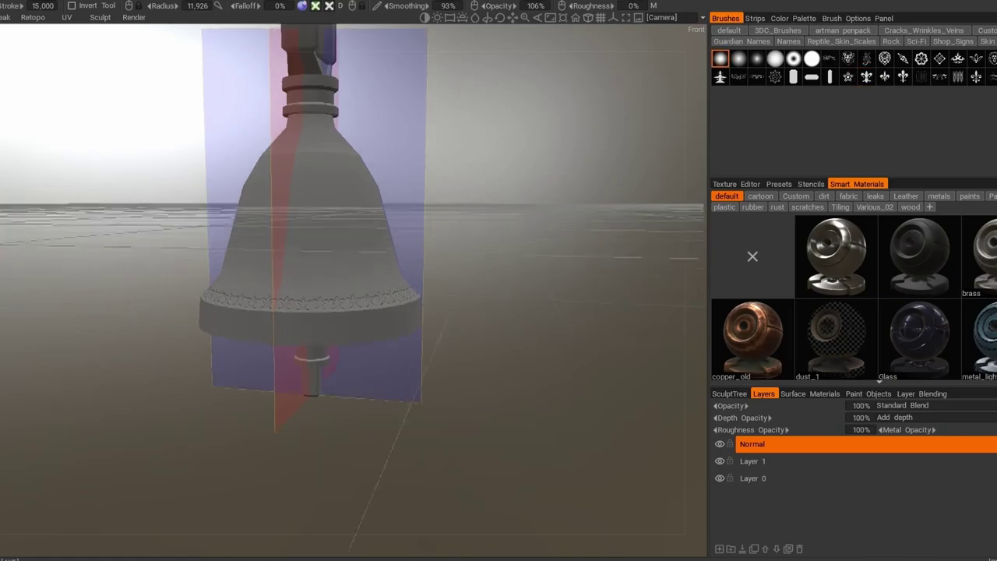
pyautogui.click(221, 322)
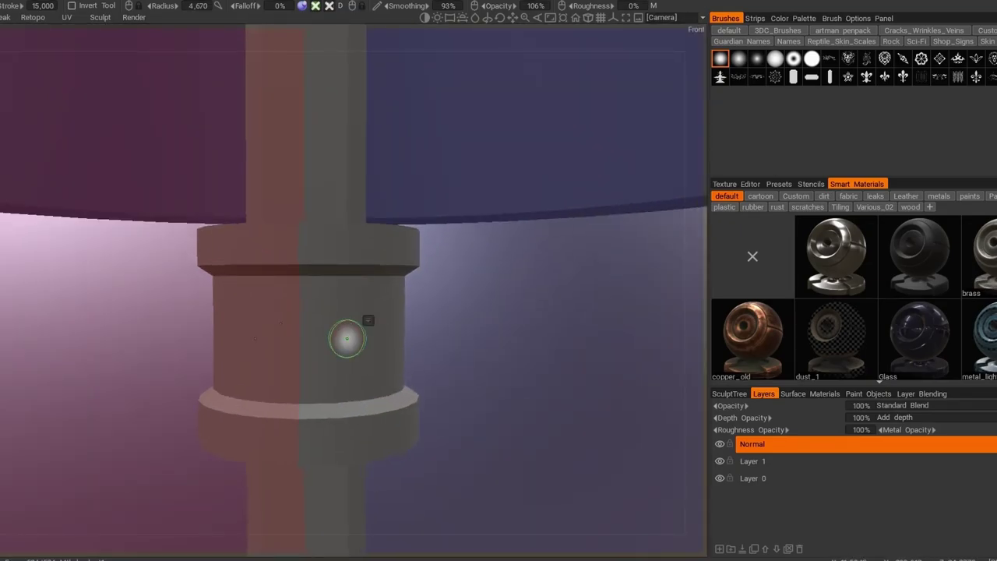
pyautogui.moveTo(343, 338); pyautogui.dragTo(450, 362, button='middle')
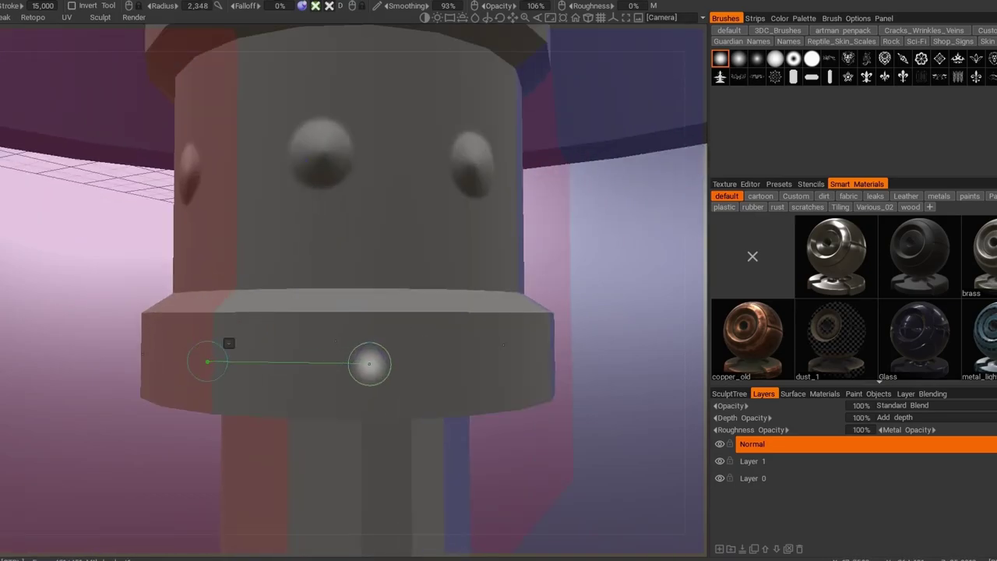
pyautogui.click(449, 362)
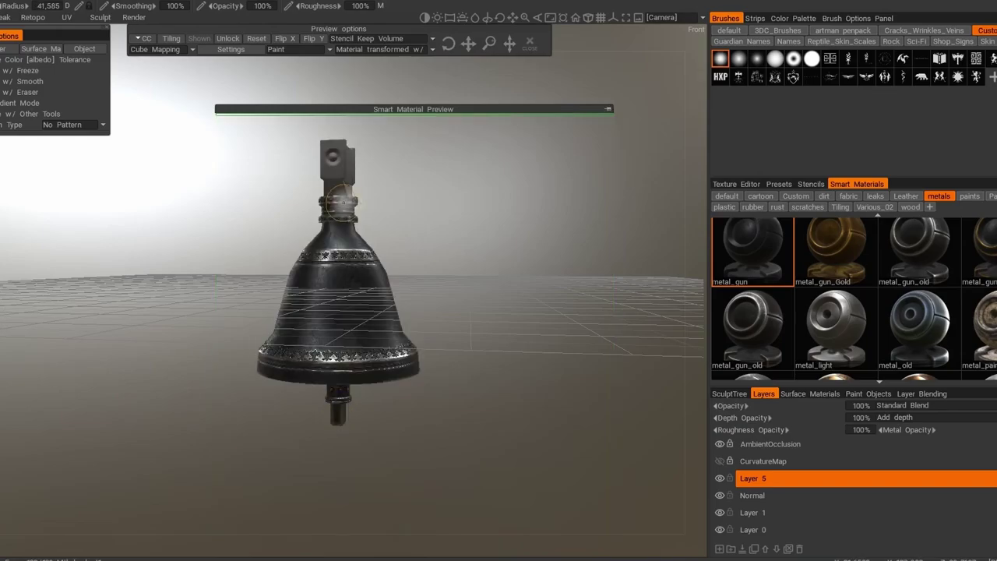
# Inspect the L6_MetalPaint smart material from the Paint materials, then close its editor.
pyautogui.moveTo(343, 201); pyautogui.dragTo(343, 177, button='middle')
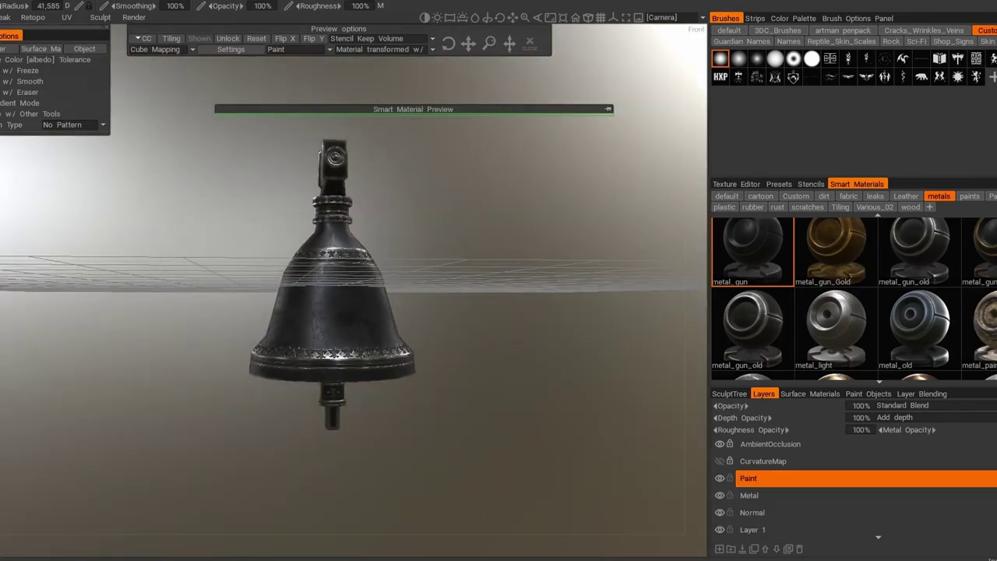
pyautogui.click(991, 195)
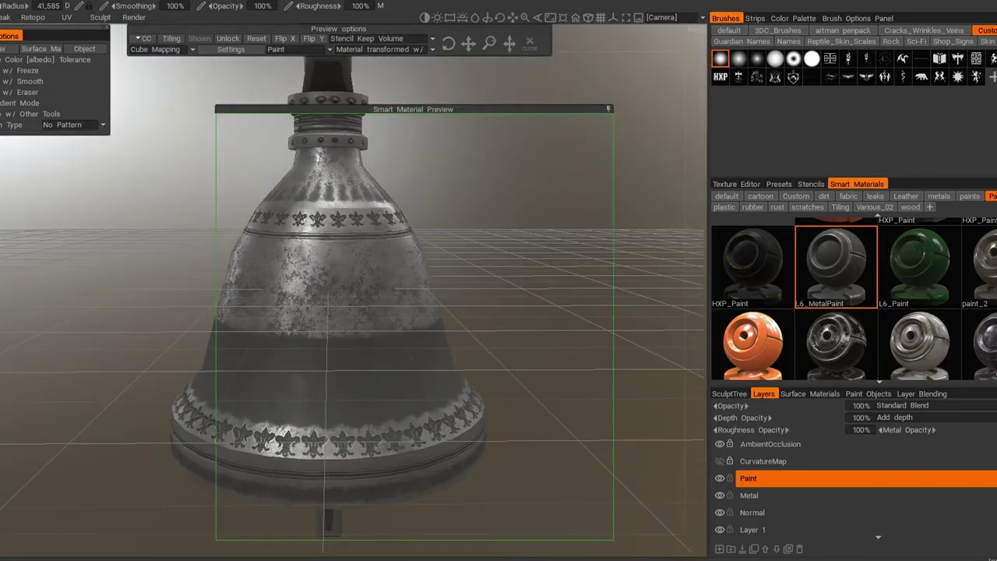
pyautogui.doubleClick(835, 265)
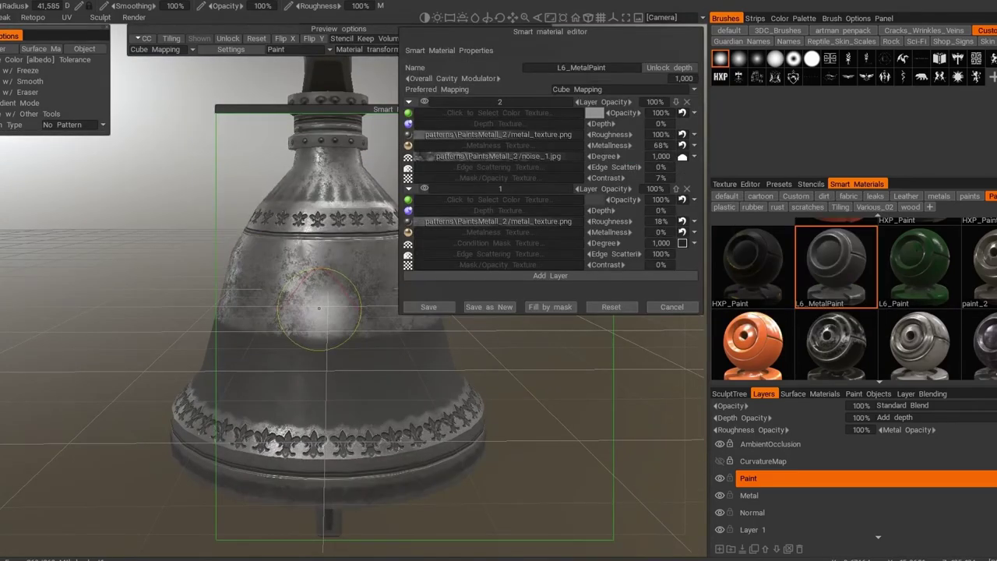
pyautogui.press('Escape')
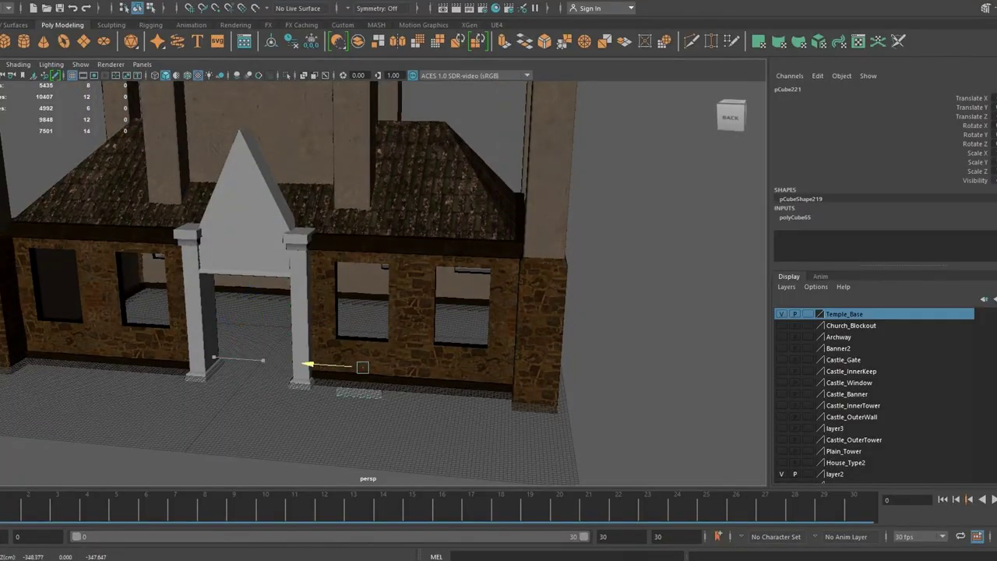
pyautogui.press('f')
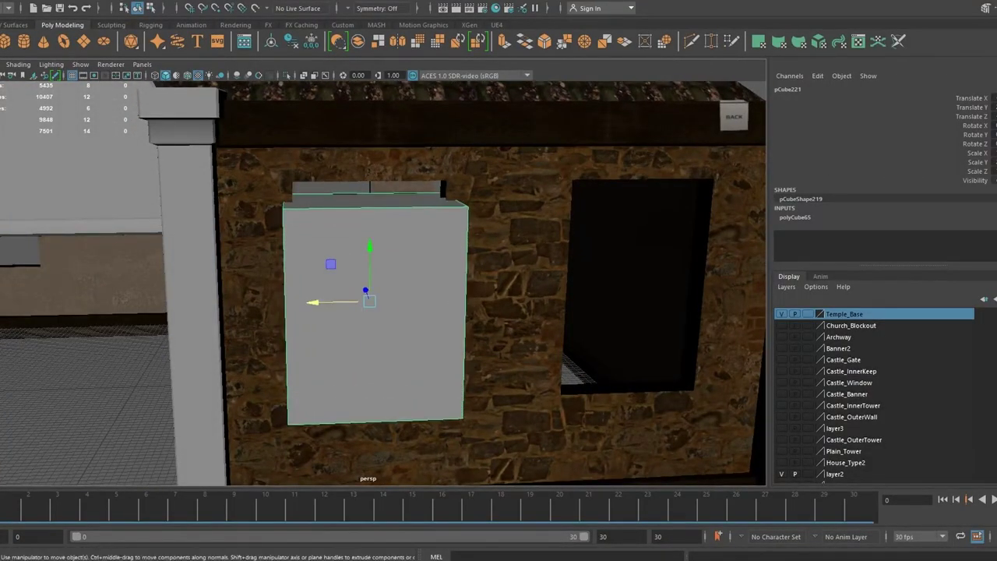
# Hide the Temple_Base layer and select and frame the window cube.
pyautogui.keyDown('alt'); pyautogui.moveTo(382, 281); pyautogui.dragTo(234, 281); pyautogui.keyUp('alt')
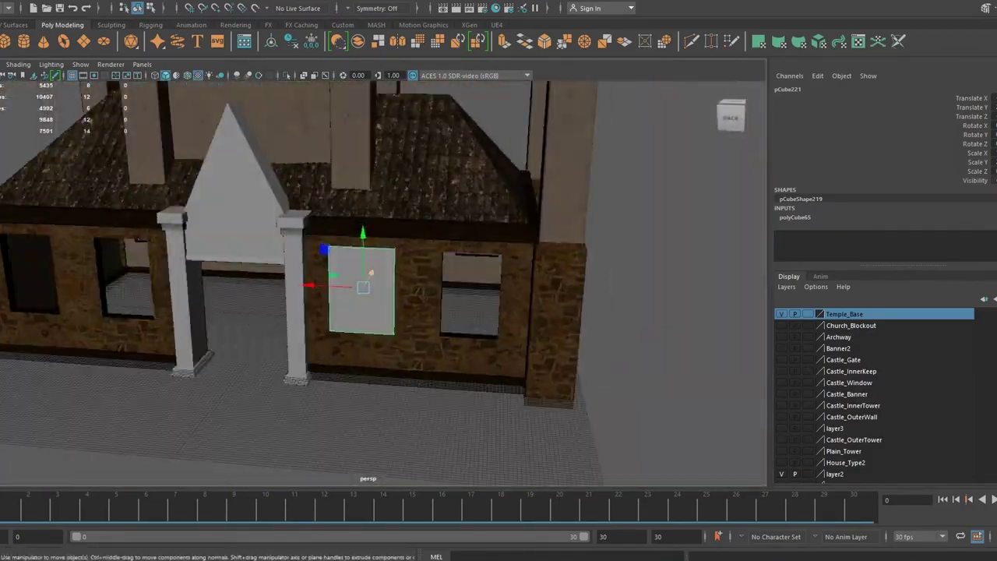
pyautogui.click(781, 313)
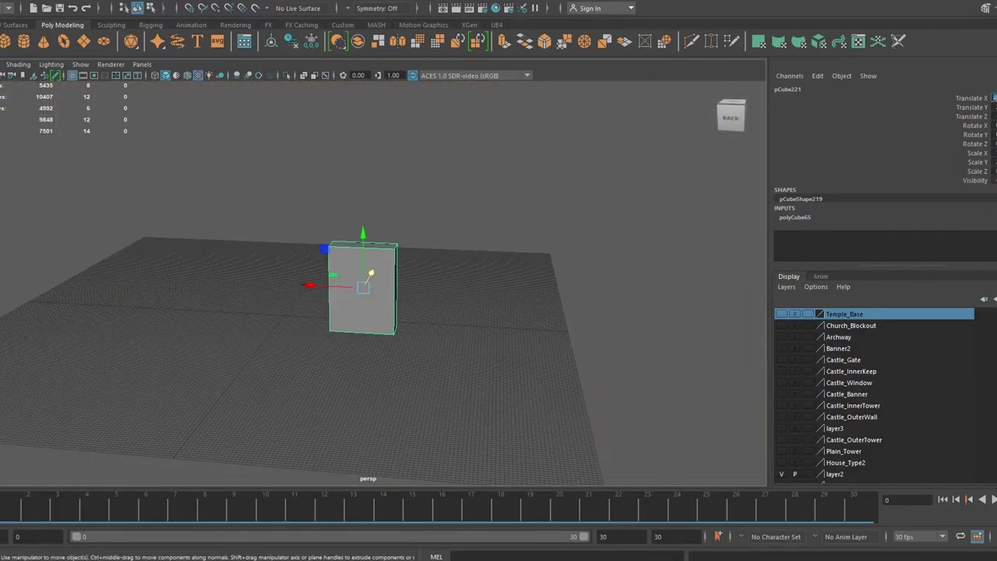
pyautogui.rightClick(880, 313)
pyautogui.click(895, 318)
pyautogui.press('f')
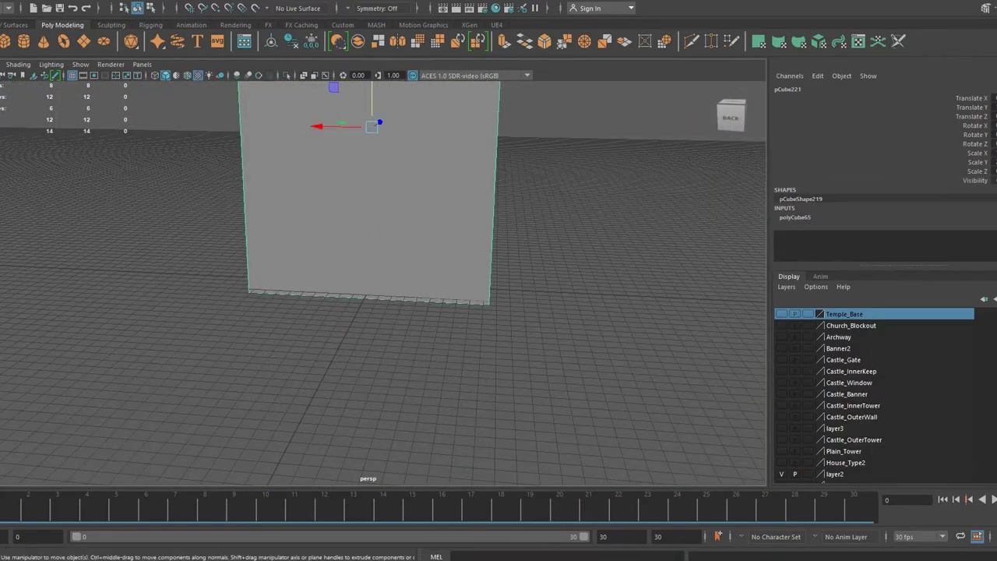
# Duplicate and scale the cube for a crossbar, and add an edge loop to the horizontal beam.
pyautogui.hotkey('ctrl', 'd')
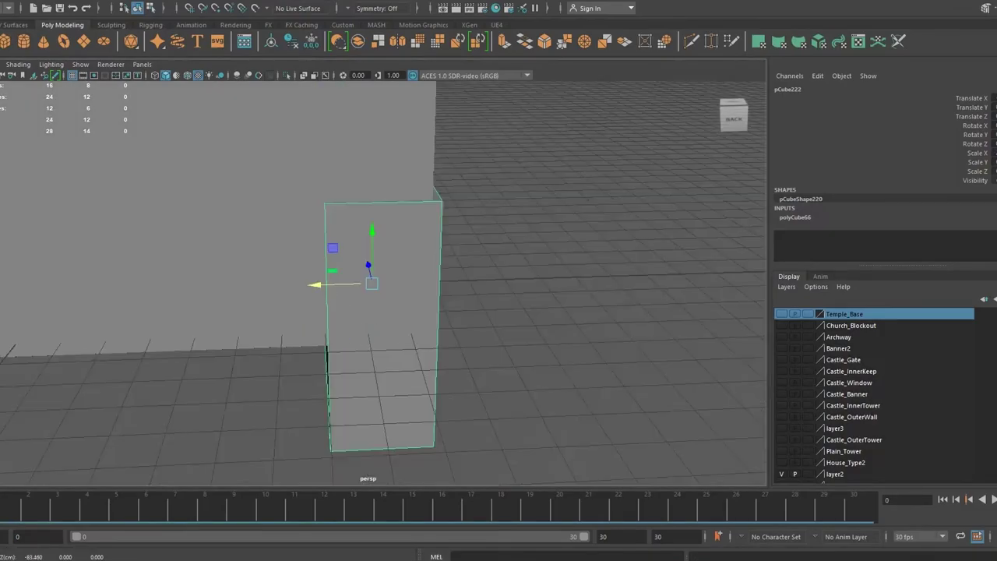
pyautogui.keyDown('alt'); pyautogui.moveTo(366, 311); pyautogui.dragTo(436, 296); pyautogui.keyUp('alt')
pyautogui.press('r')
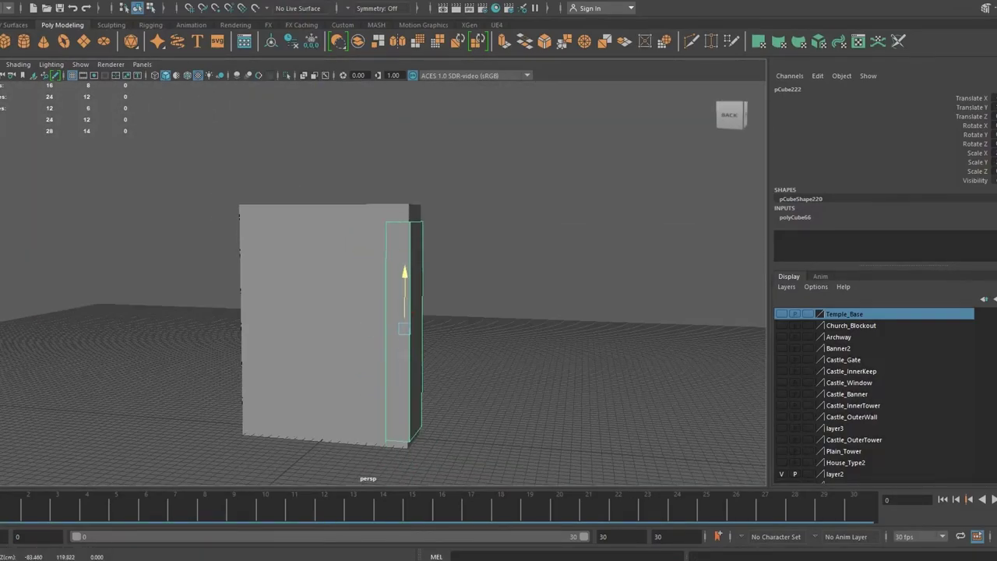
pyautogui.moveTo(731, 115); pyautogui.dragTo(740, 118)
pyautogui.click(734, 115)
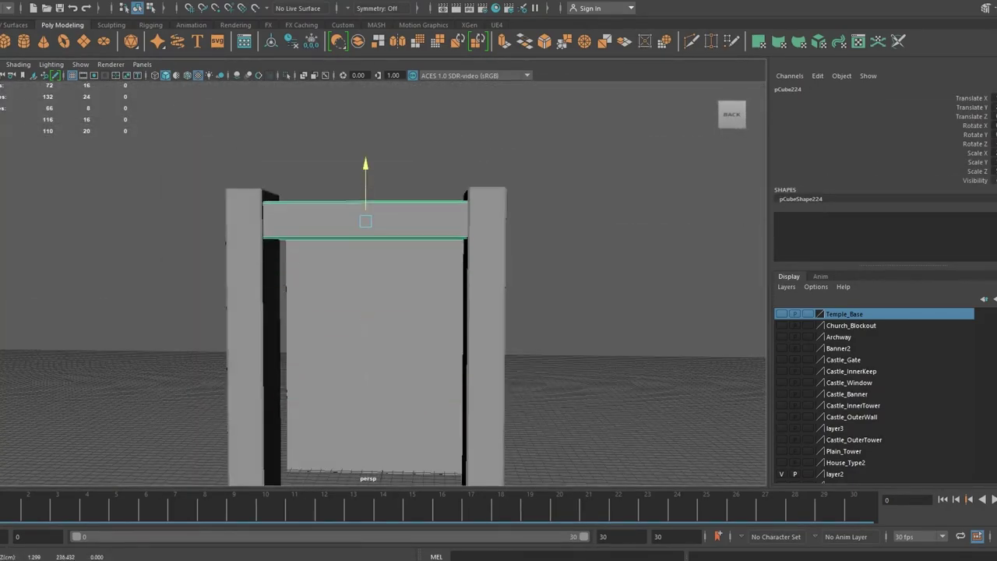
pyautogui.click(365, 202)
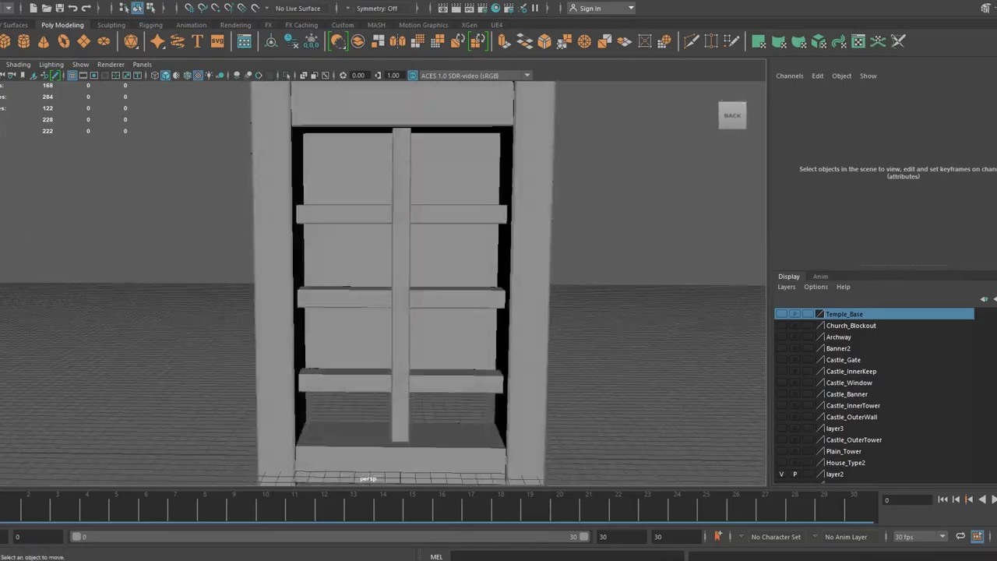
# Slide the vertical strip left across the window, then toward its right edge.
pyautogui.moveTo(436, 332); pyautogui.dragTo(247, 332)
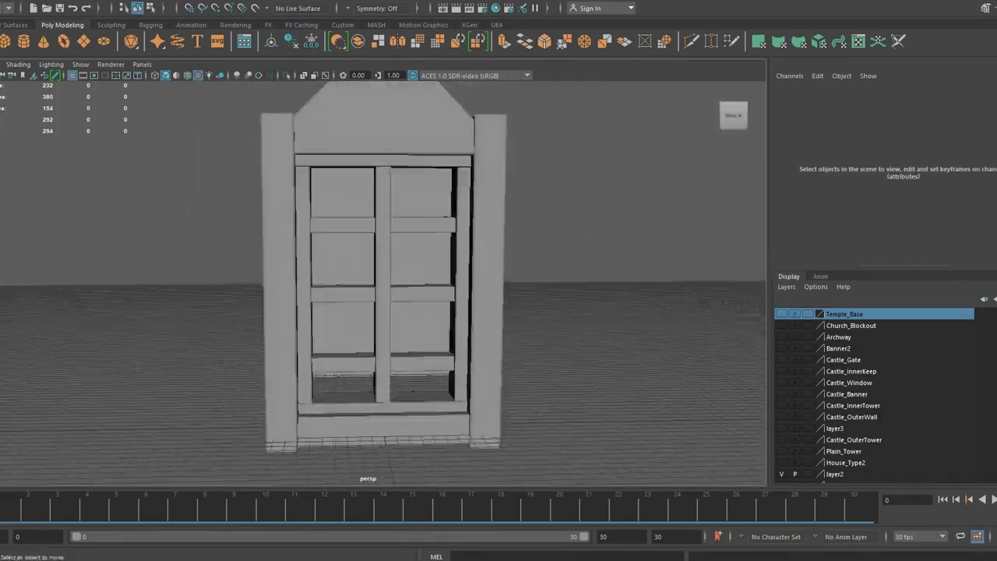
pyautogui.moveTo(426, 327); pyautogui.dragTo(450, 327)
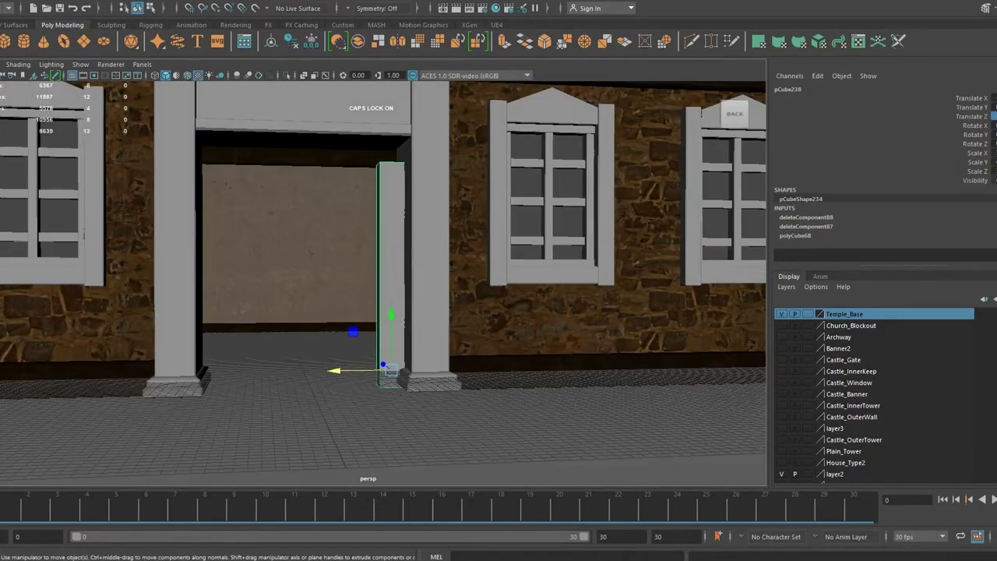
# Duplicate the doorway piece twice and rotate one copy to lie horizontally as the top bar.
pyautogui.hotkey('ctrl', 'd')
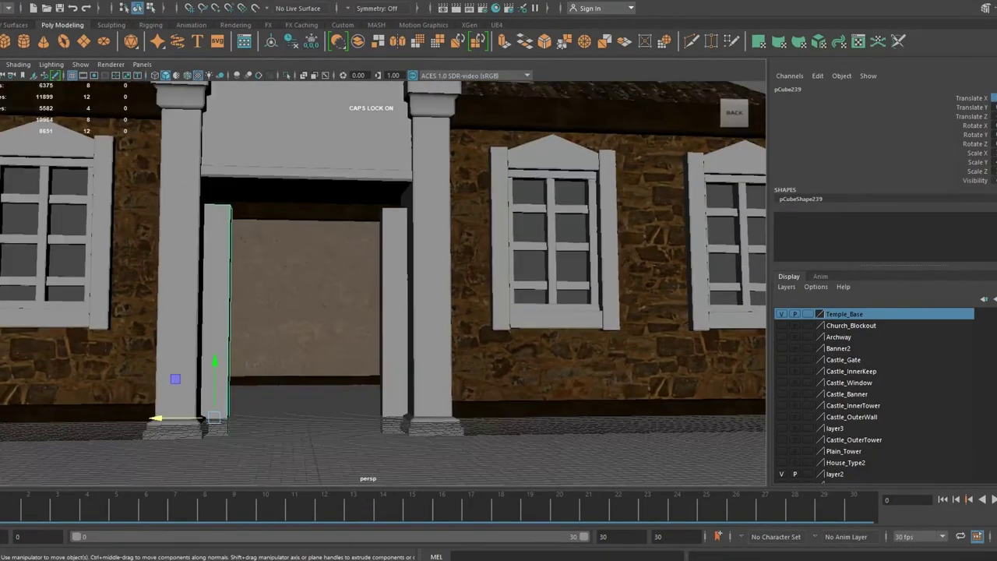
pyautogui.hotkey('ctrl', 'd')
pyautogui.press('e')
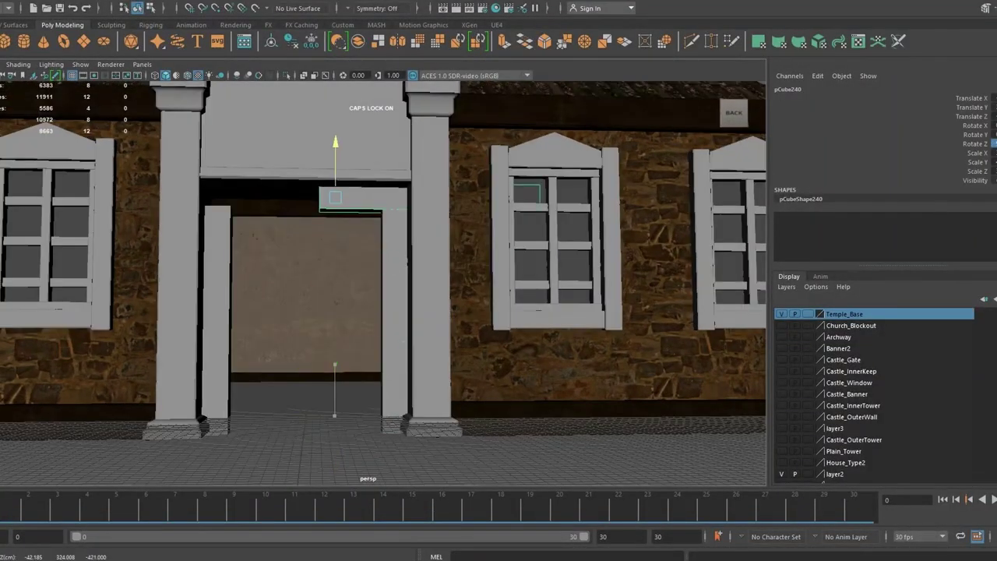
pyautogui.scroll(3, 382, 283)
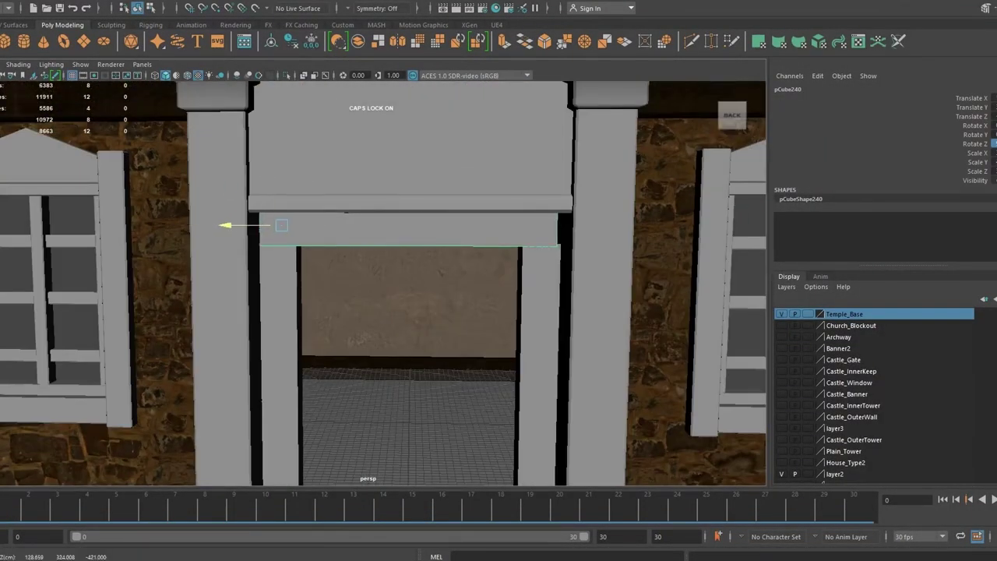
pyautogui.scroll(-3, 382, 283)
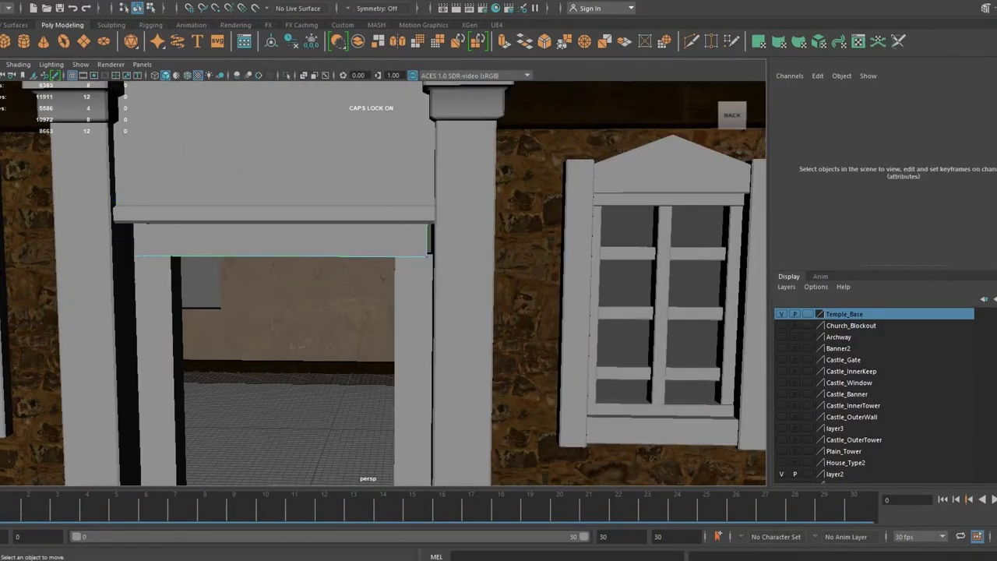
# Delete the extra post piece at the doorway.
pyautogui.click(124, 234)
pyautogui.moveTo(350, 312)
pyautogui.keyDown('alt'); pyautogui.mouseDown()
pyautogui.moveTo(402, 353)
pyautogui.moveTo(369, 401)
pyautogui.mouseUp(); pyautogui.keyUp('alt')
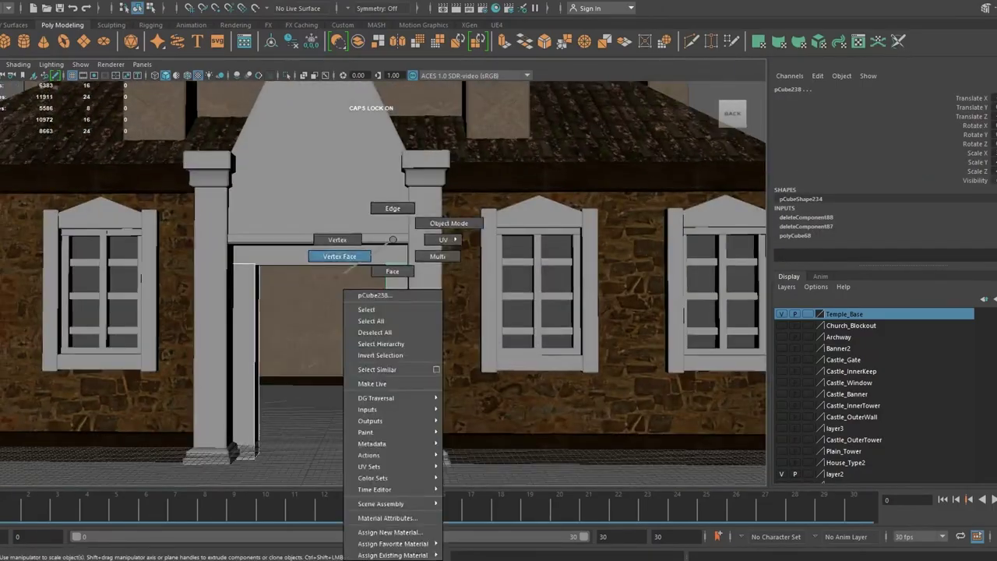
pyautogui.moveTo(333, 258); pyautogui.dragTo(366, 257, button='right')
pyautogui.click(387, 253)
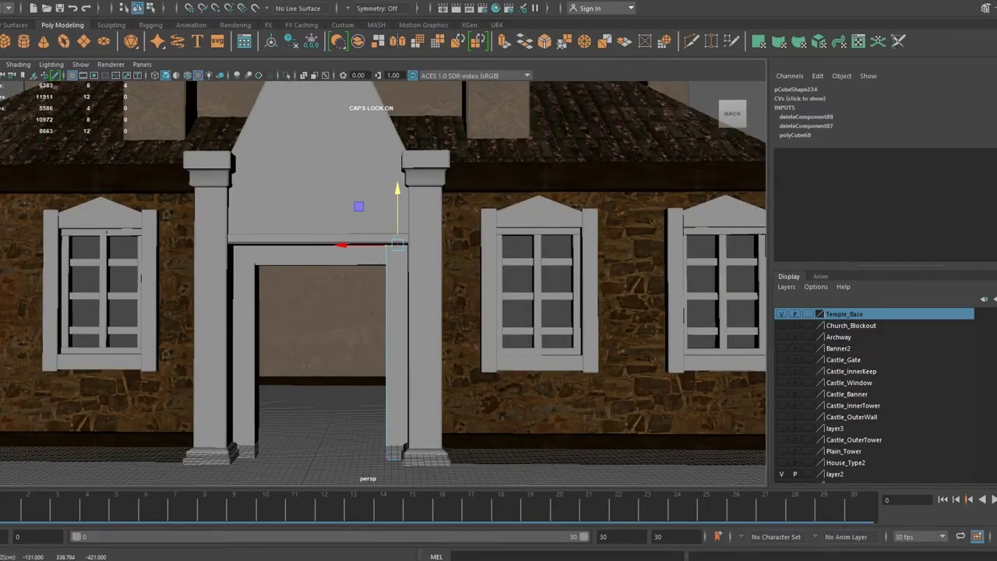
pyautogui.press('Delete')
# Work on the doorway's horizontal bar and thin inner post, then select the small cylinder.
pyautogui.scroll(3, 312, 296)
pyautogui.click(343, 300)
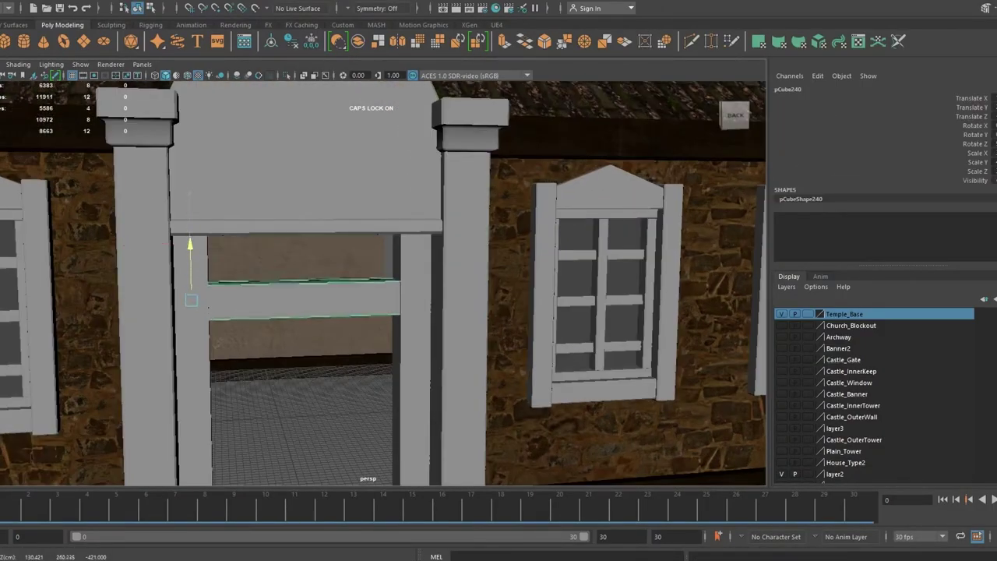
pyautogui.press('Escape')
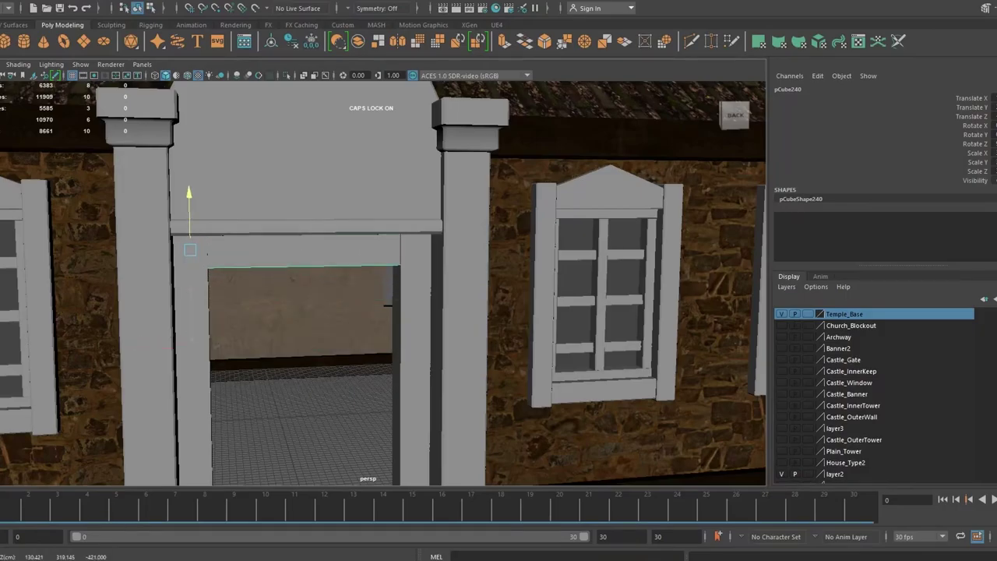
pyautogui.keyDown('alt'); pyautogui.moveTo(207, 253); pyautogui.dragTo(271, 239); pyautogui.keyUp('alt')
pyautogui.rightClick(271, 239)
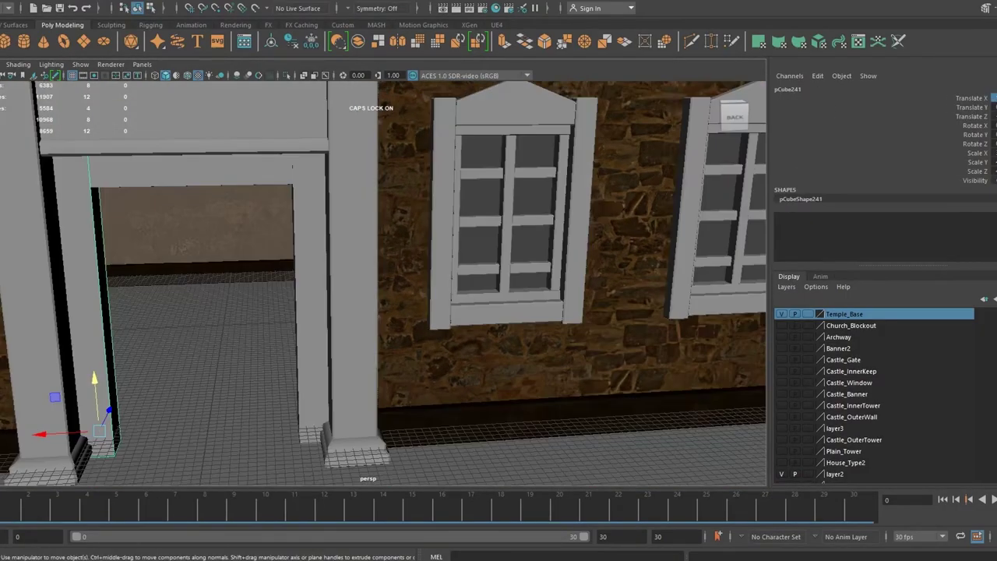
pyautogui.keyDown('alt'); pyautogui.moveTo(272, 296); pyautogui.dragTo(334, 257); pyautogui.keyUp('alt')
pyautogui.click(233, 296)
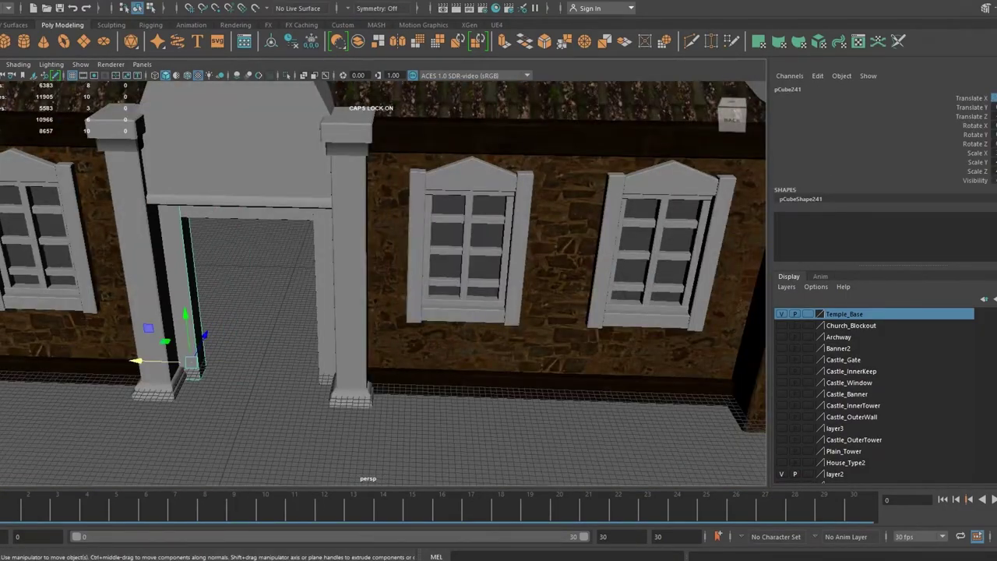
pyautogui.keyDown('alt'); pyautogui.moveTo(381, 281); pyautogui.dragTo(327, 281); pyautogui.keyUp('alt')
pyautogui.click(323, 289)
# Frame the small cylinder and view it straight through the doorway.
pyautogui.press('f')
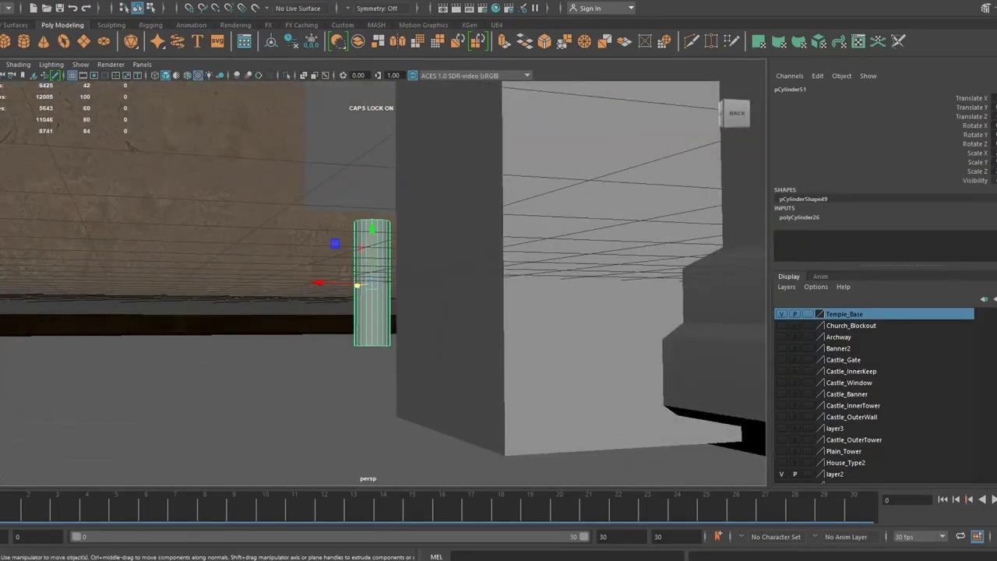
pyautogui.keyDown('alt'); pyautogui.moveTo(381, 280); pyautogui.dragTo(358, 328); pyautogui.keyUp('alt')
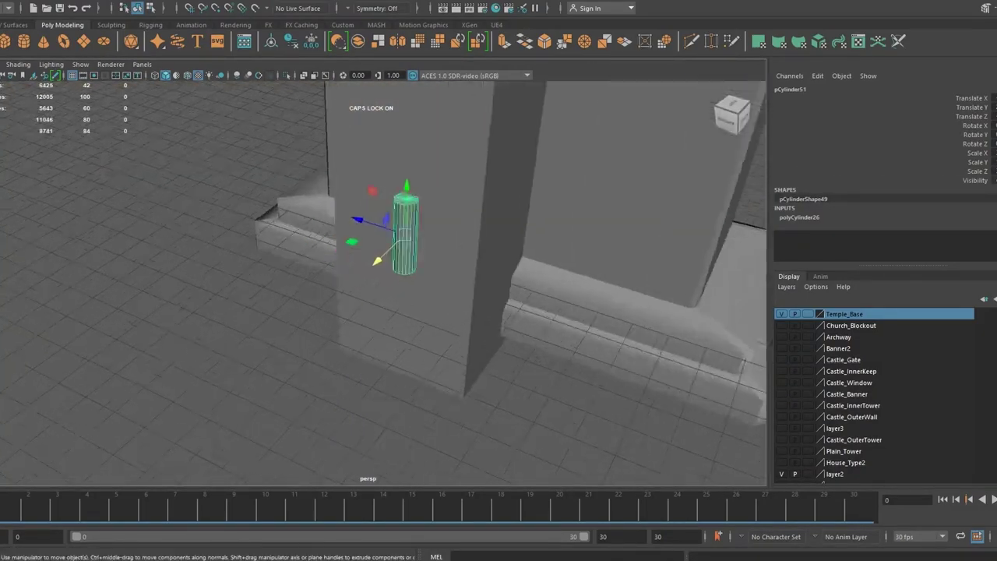
pyautogui.keyDown('alt'); pyautogui.moveTo(381, 280); pyautogui.dragTo(343, 312); pyautogui.keyUp('alt')
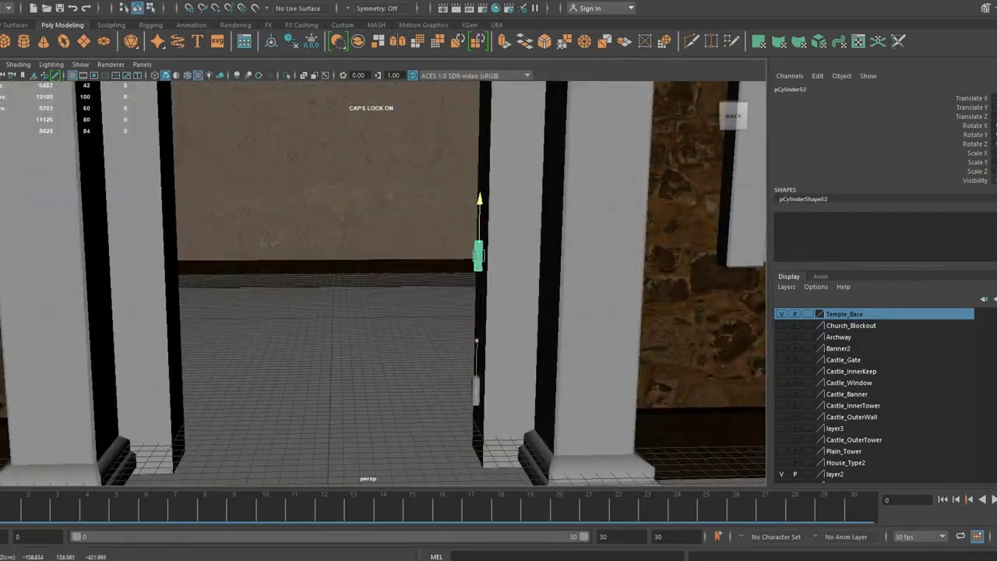
pyautogui.click(342, 389)
pyautogui.scroll(-5, 374, 280)
pyautogui.scroll(-5, 374, 281)
# Select the doorway frame pieces and return the cylinder to whole-object editing.
pyautogui.click(133, 211)
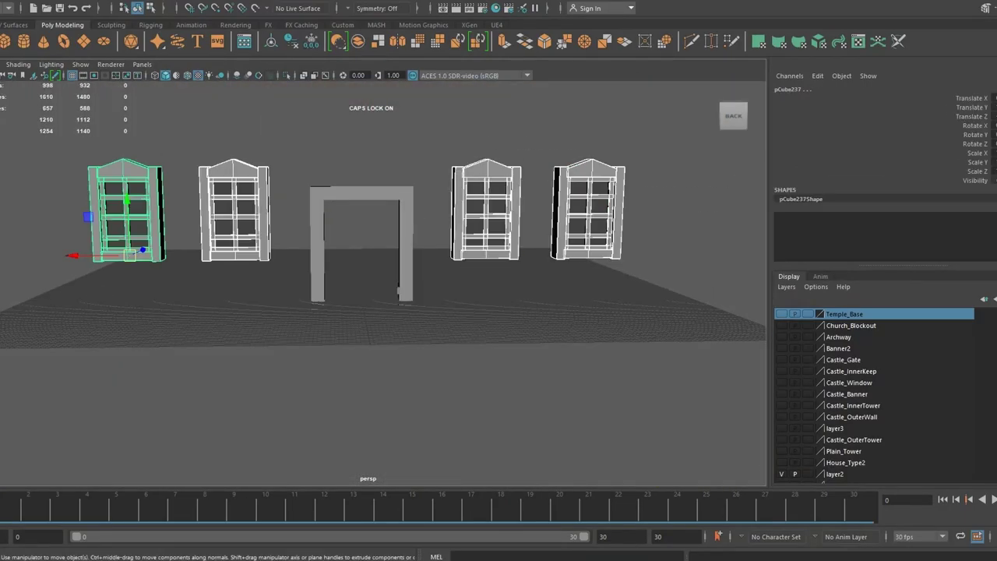
pyautogui.scroll(8, 373, 281)
pyautogui.scroll(-5, 382, 280)
pyautogui.keyDown('alt'); pyautogui.moveTo(382, 280); pyautogui.dragTo(374, 327); pyautogui.keyUp('alt')
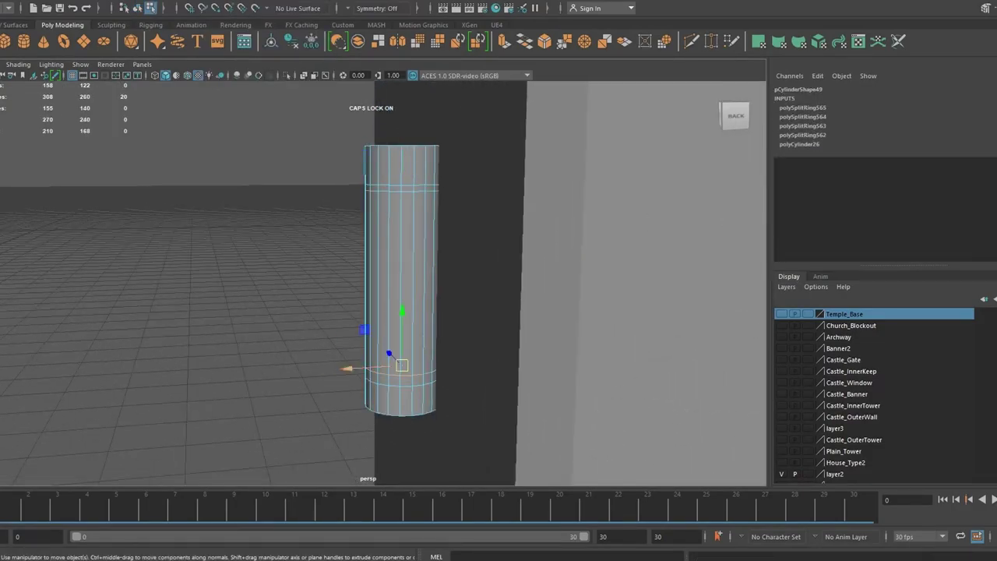
pyautogui.moveTo(382, 200); pyautogui.dragTo(436, 193, button='right')
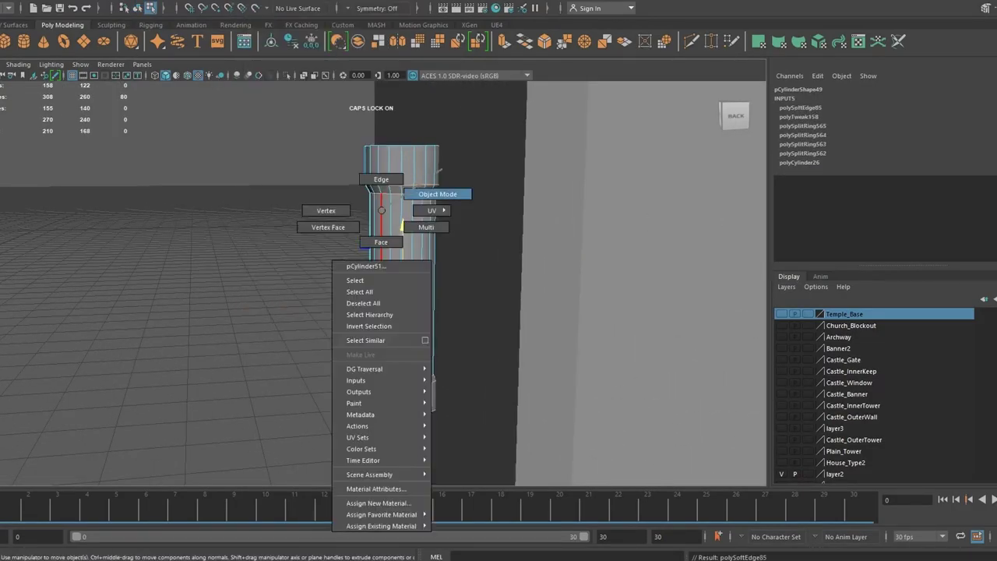
pyautogui.scroll(-5, 378, 311)
pyautogui.scroll(-3, 379, 312)
pyautogui.scroll(5, 379, 312)
pyautogui.scroll(-5, 382, 280)
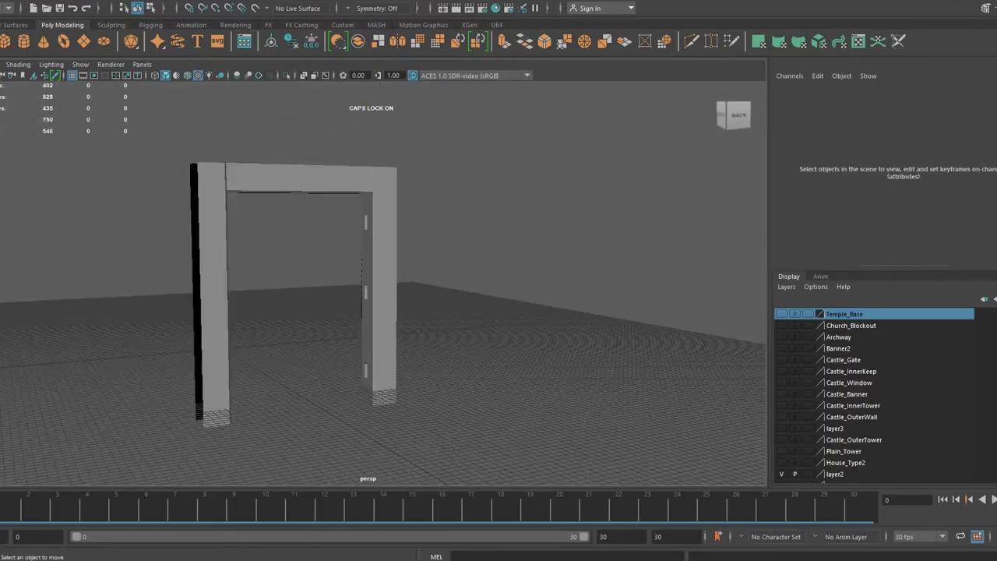
pyautogui.scroll(2, 382, 281)
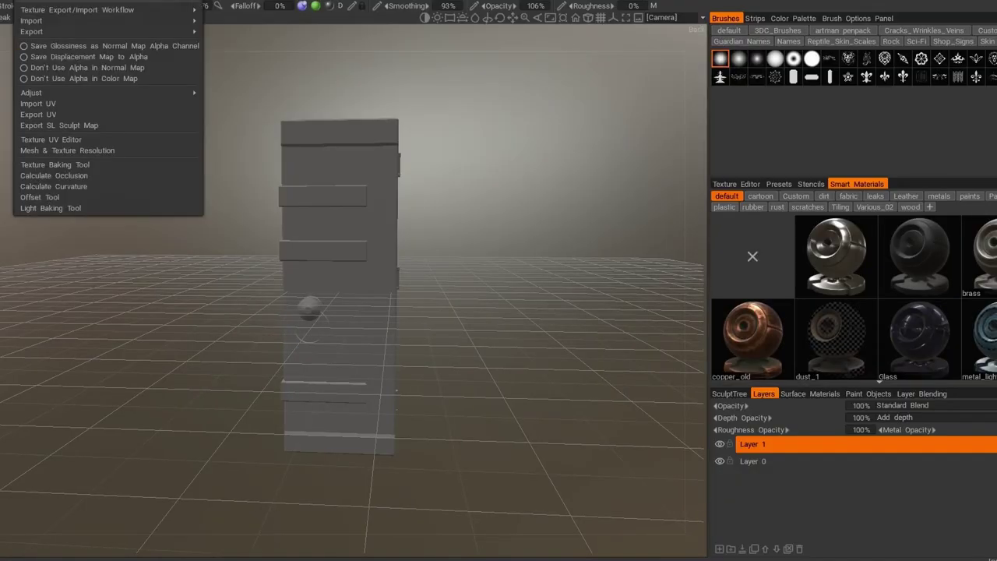
# Calculate the door's curvature map and ambient occlusion map.
pyautogui.click(54, 187)
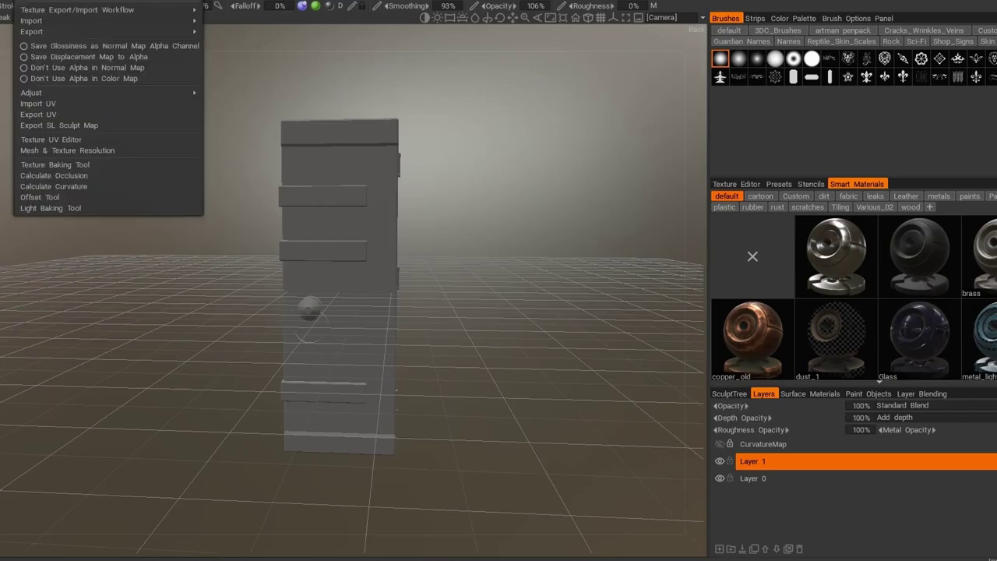
pyautogui.click(53, 197)
# Pick the L6_Wood_PBR wood smart material for the door planks.
pyautogui.click(910, 207)
pyautogui.scroll(-1, 835, 296)
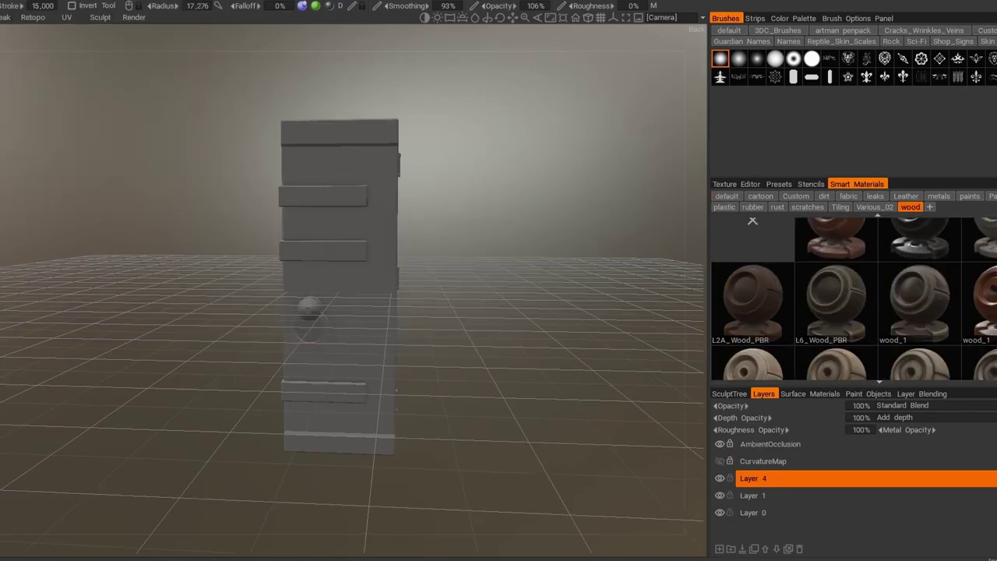
pyautogui.click(836, 304)
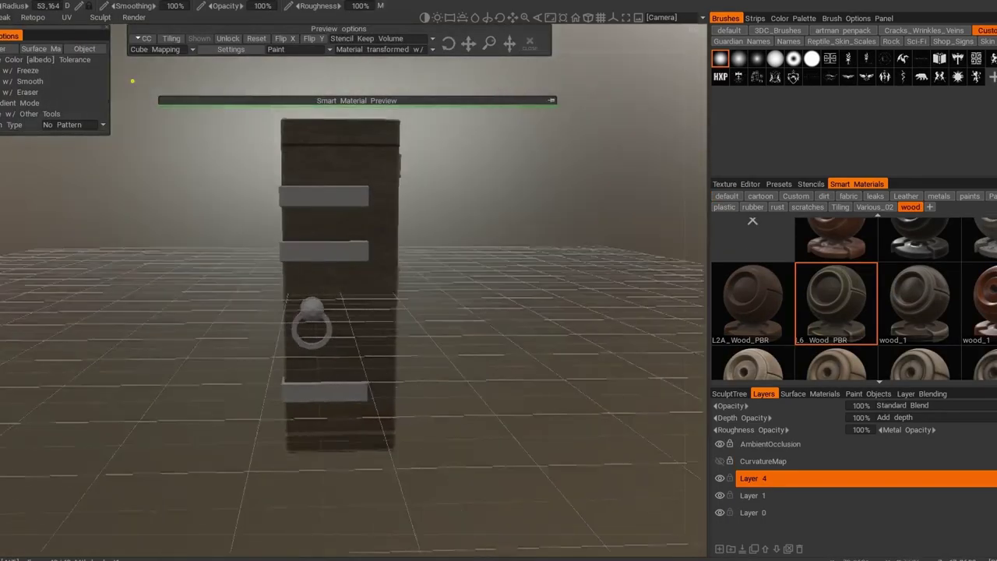
# Pick the metal_gun smart material for the door's bands and ring handle.
pyautogui.click(938, 195)
pyautogui.scroll(-1, 854, 298)
pyautogui.click(753, 277)
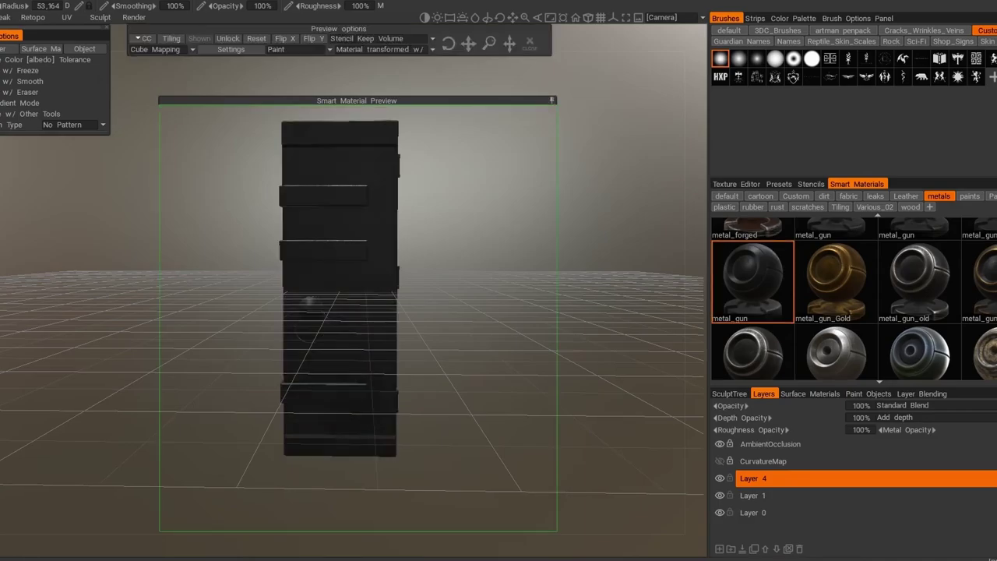
pyautogui.scroll(3, 311, 312)
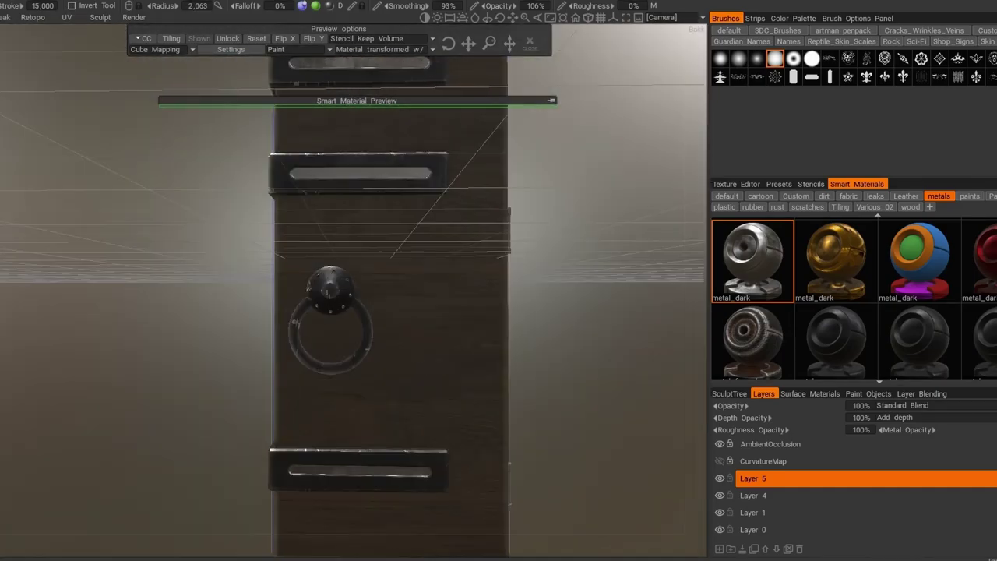
pyautogui.scroll(5, 224, 240)
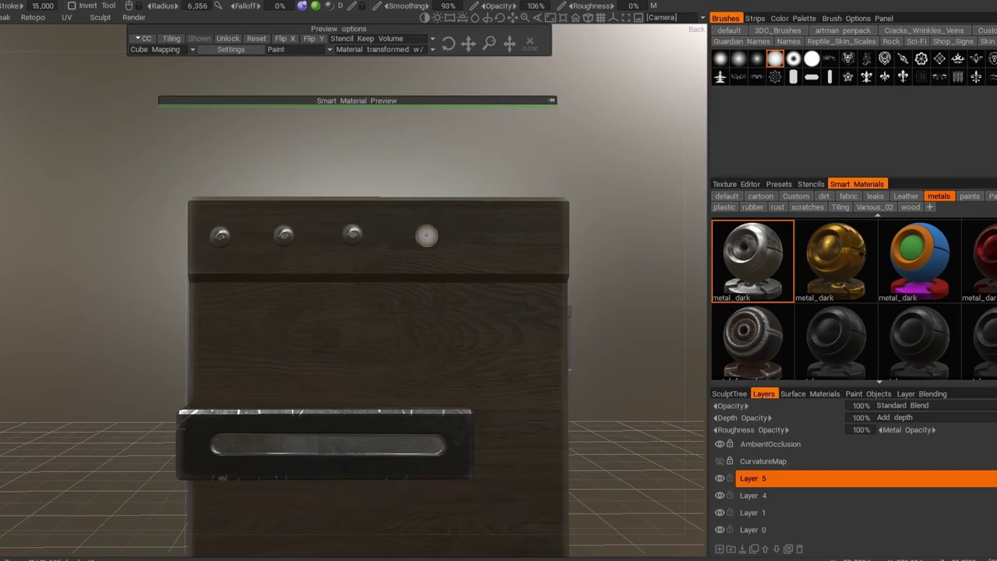
pyautogui.scroll(-5, 426, 234)
pyautogui.moveTo(467, 195); pyautogui.dragTo(545, 203)
pyautogui.scroll(-1, 833, 296)
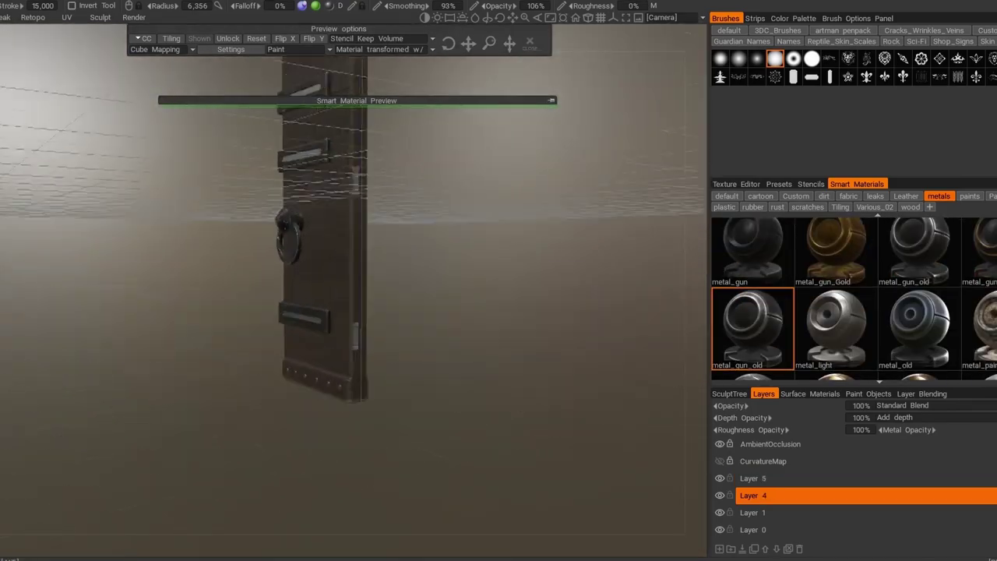